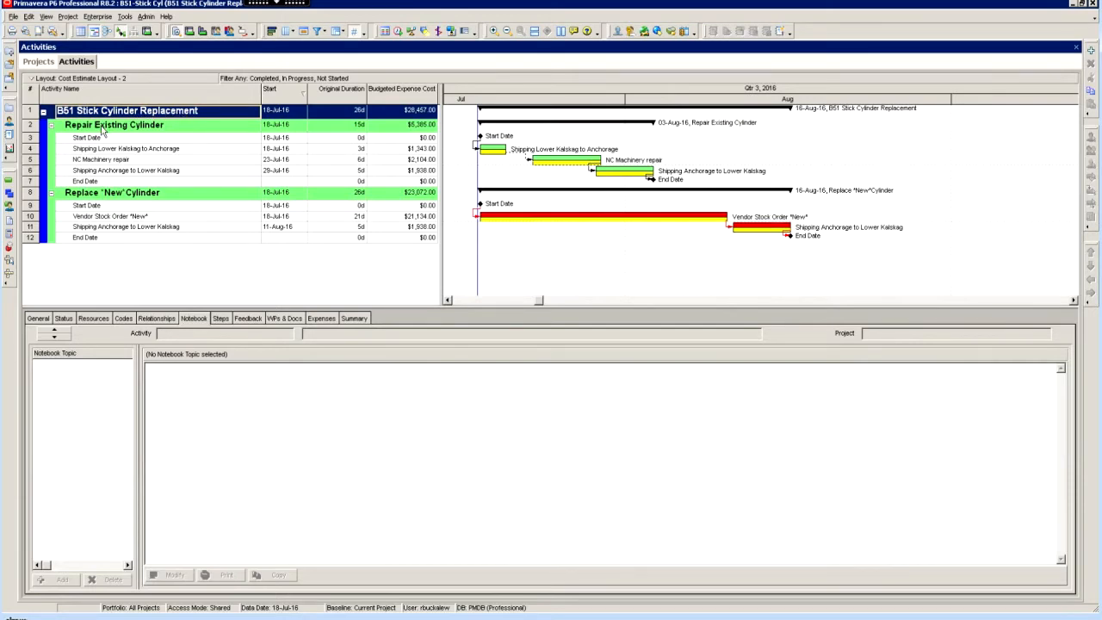
Examine the work breakdown structure under the B51 Stick Cylinder Replacement project, and return to its activities
click(9, 195)
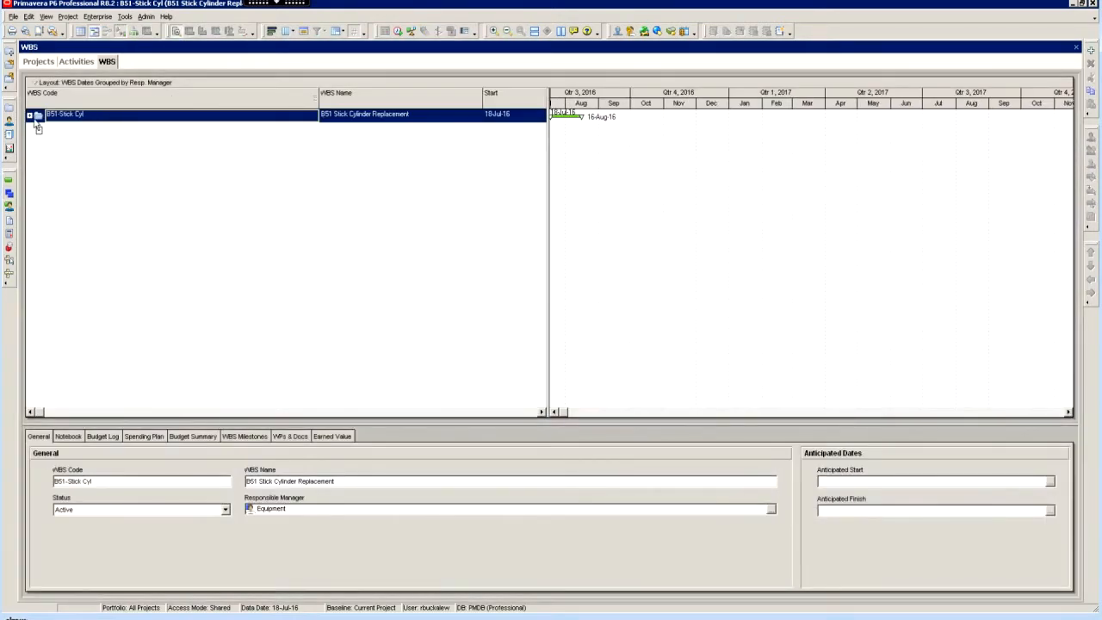
click(29, 115)
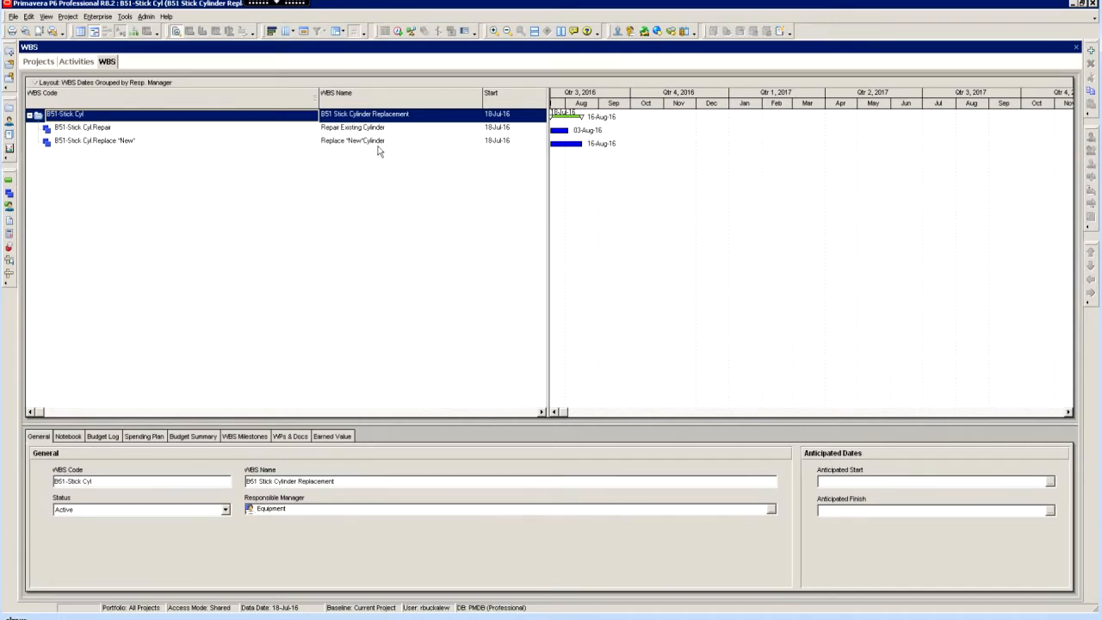
click(80, 62)
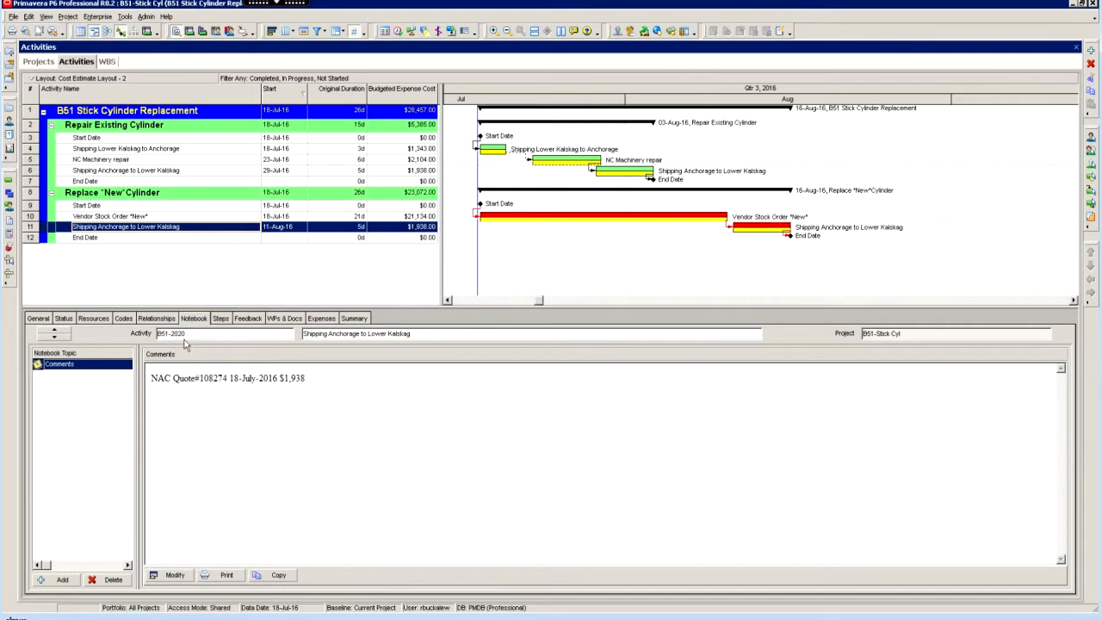
Review the notebook entries of the vendor stock order, both Anchorage to Lower Kalskag shipping activities and the NC Machinery repair
click(128, 217)
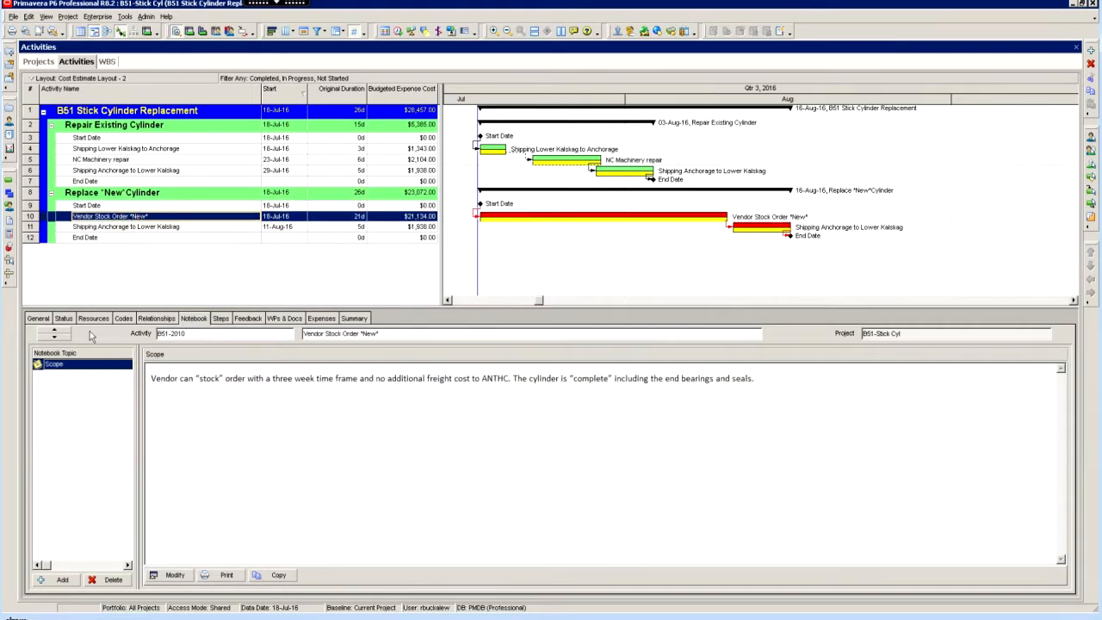
click(118, 228)
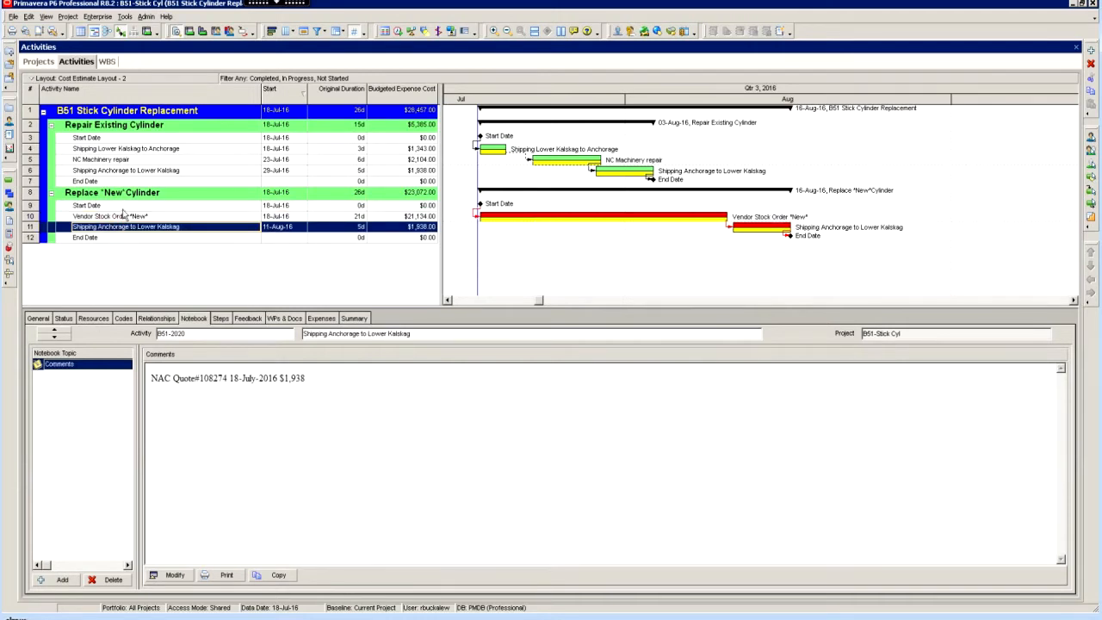
click(138, 169)
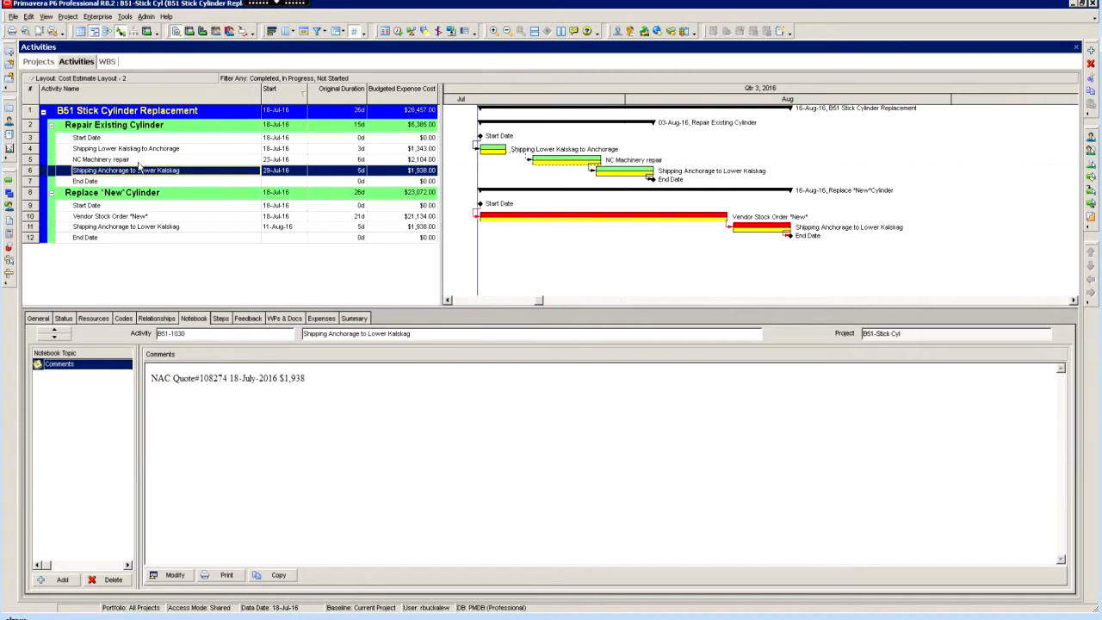
click(138, 159)
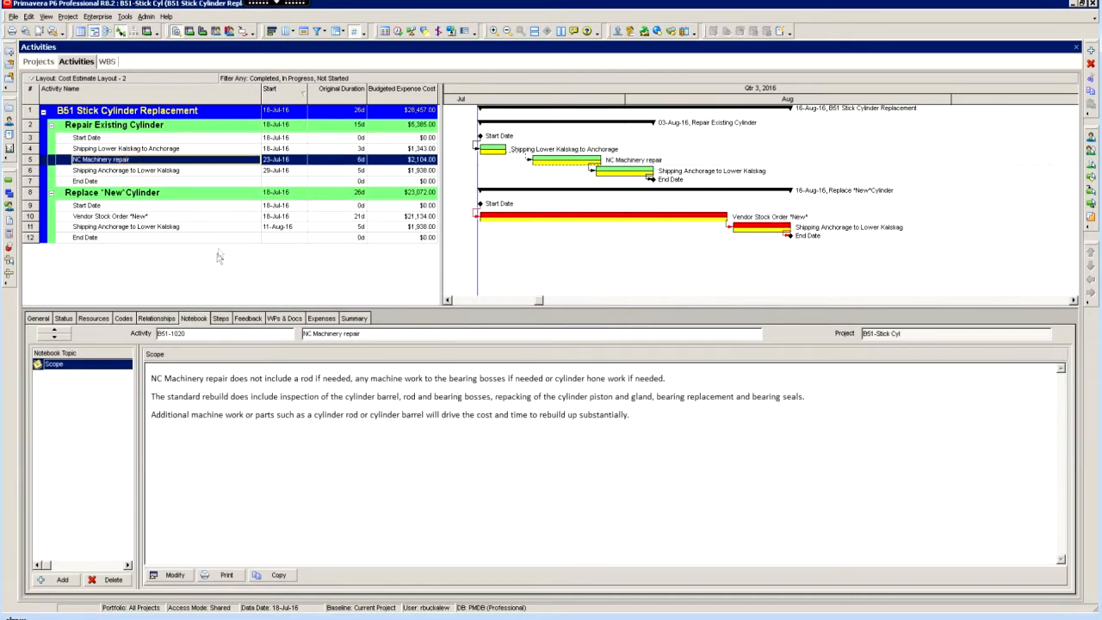
Review the expense items of the NC Machinery repair and of the start and end milestones for both options
click(320, 318)
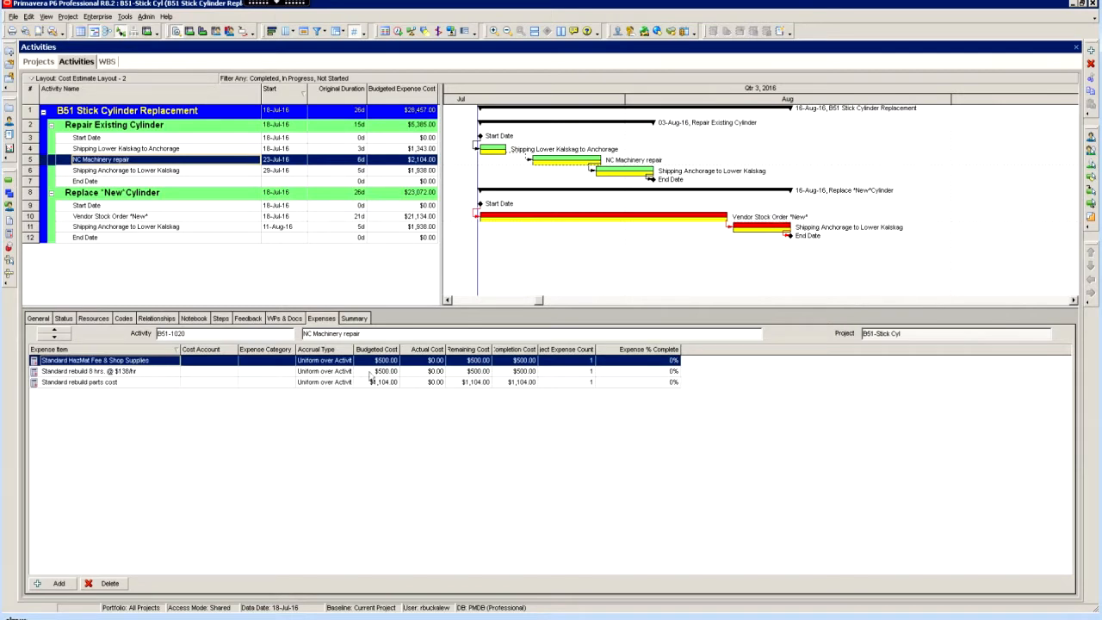
click(114, 139)
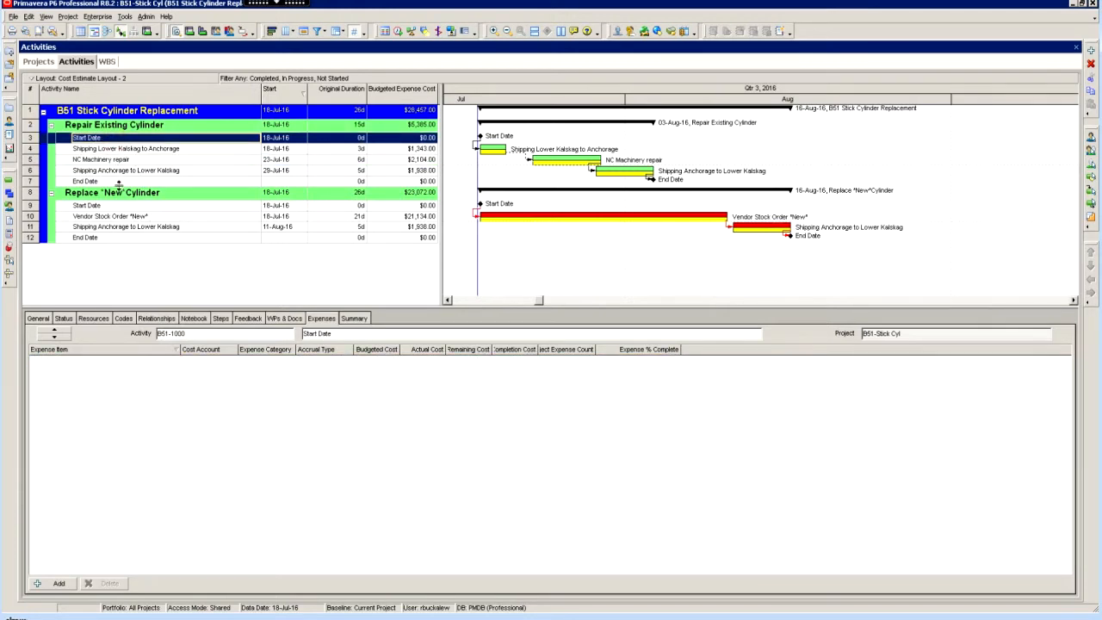
click(120, 182)
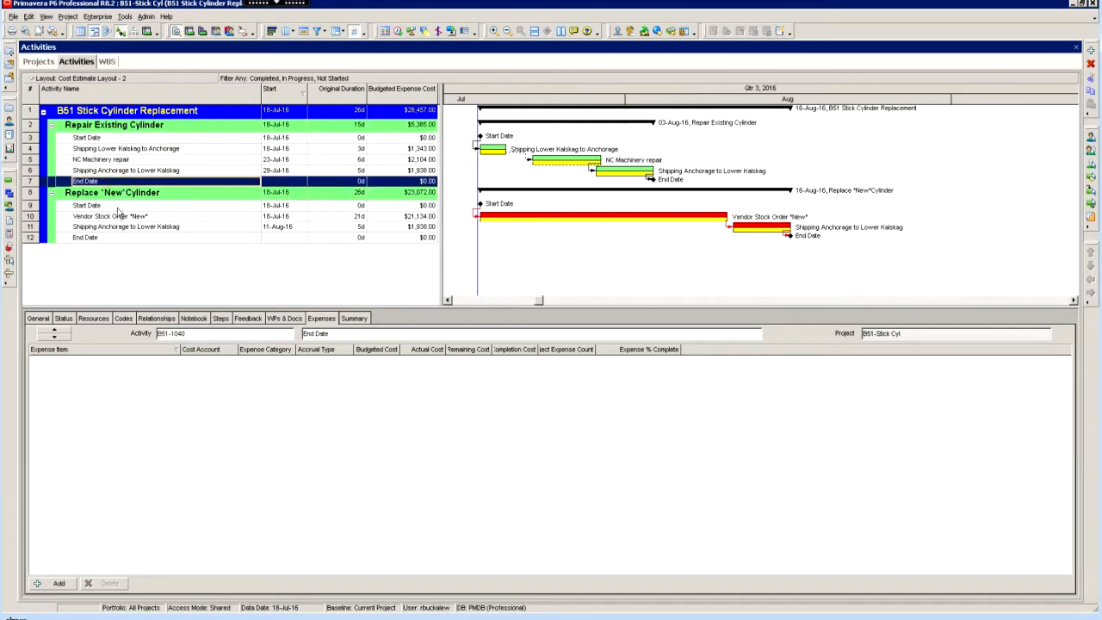
click(119, 206)
click(114, 238)
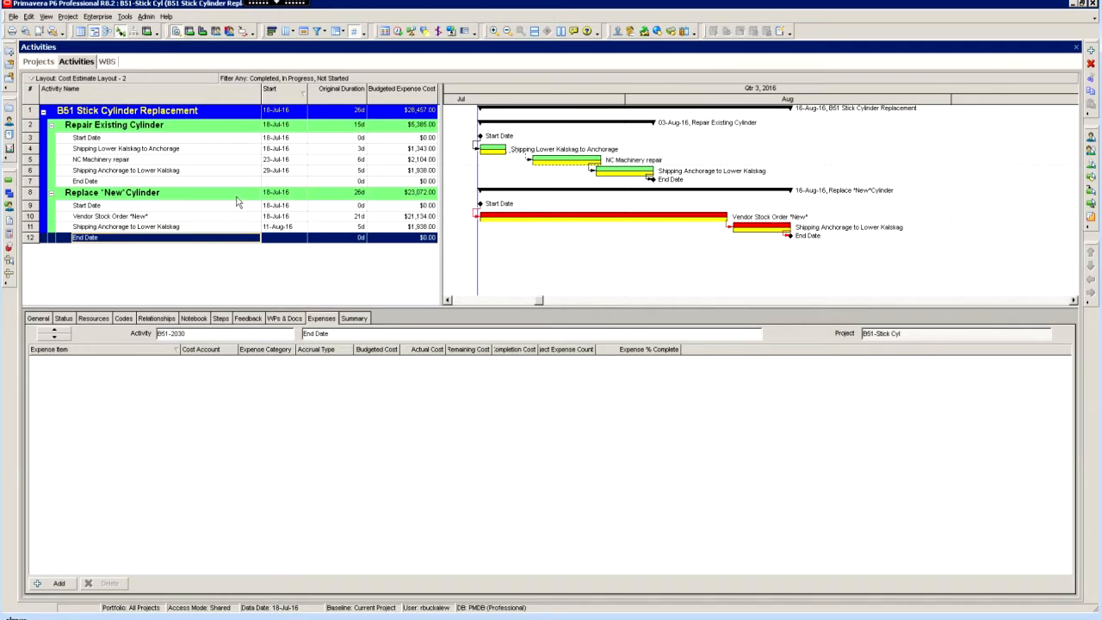
Examine the vendor stock order's expenses and scope note, and compare them with the NC Machinery repair's scope note
click(185, 220)
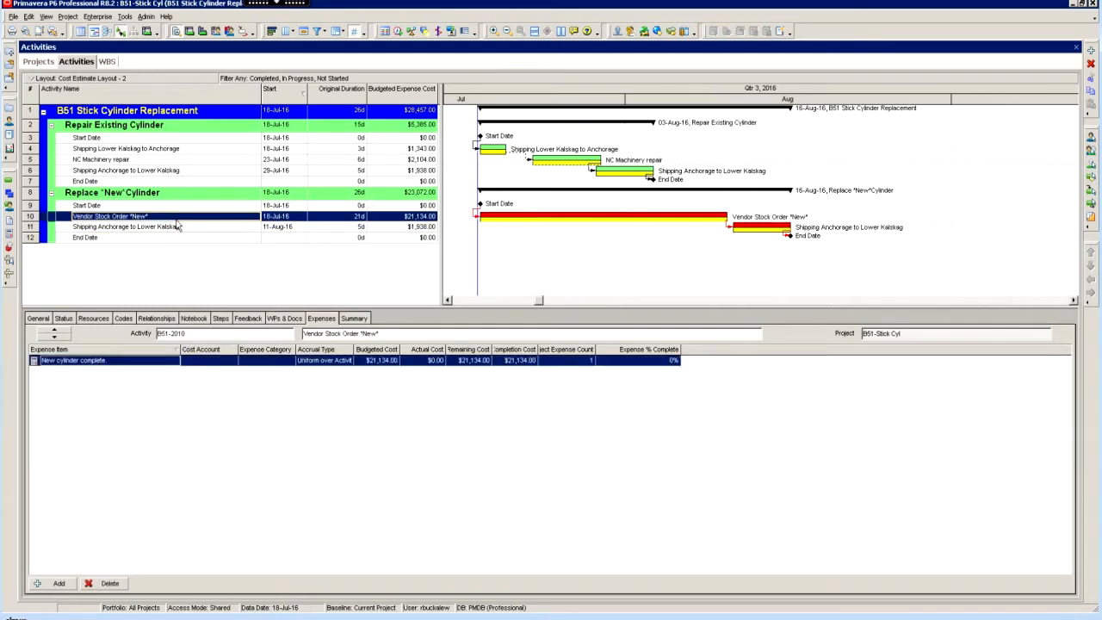
click(194, 319)
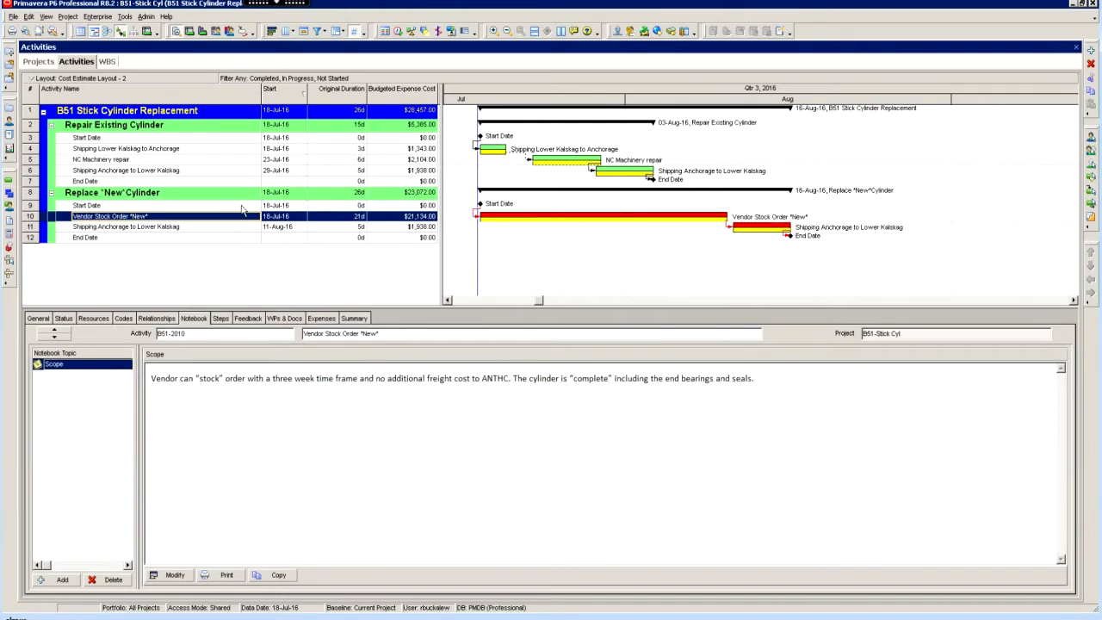
click(168, 160)
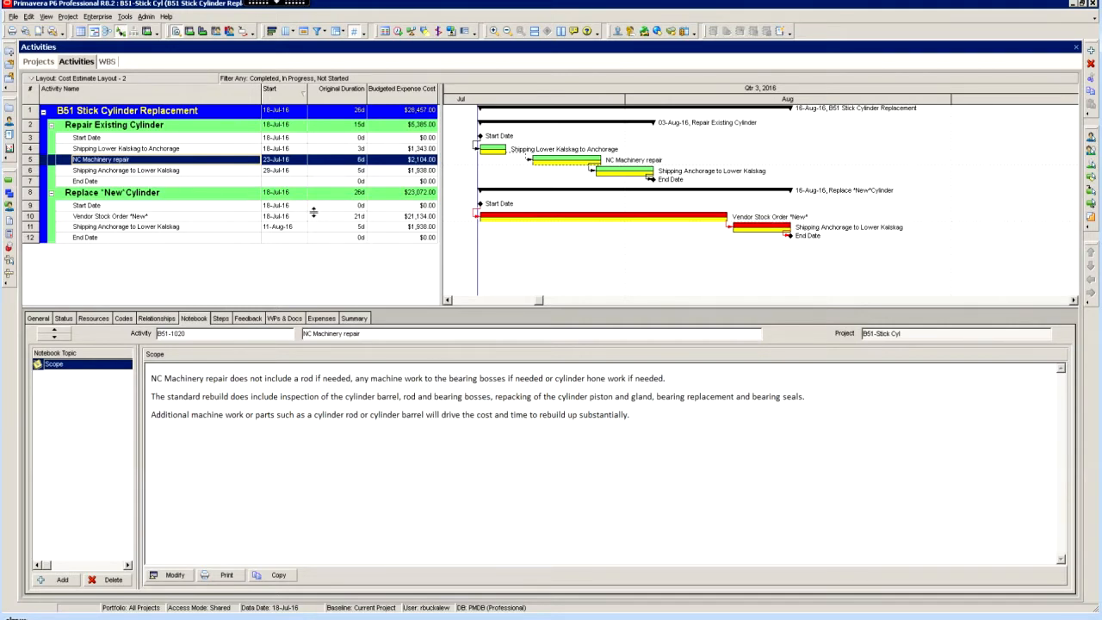
click(191, 127)
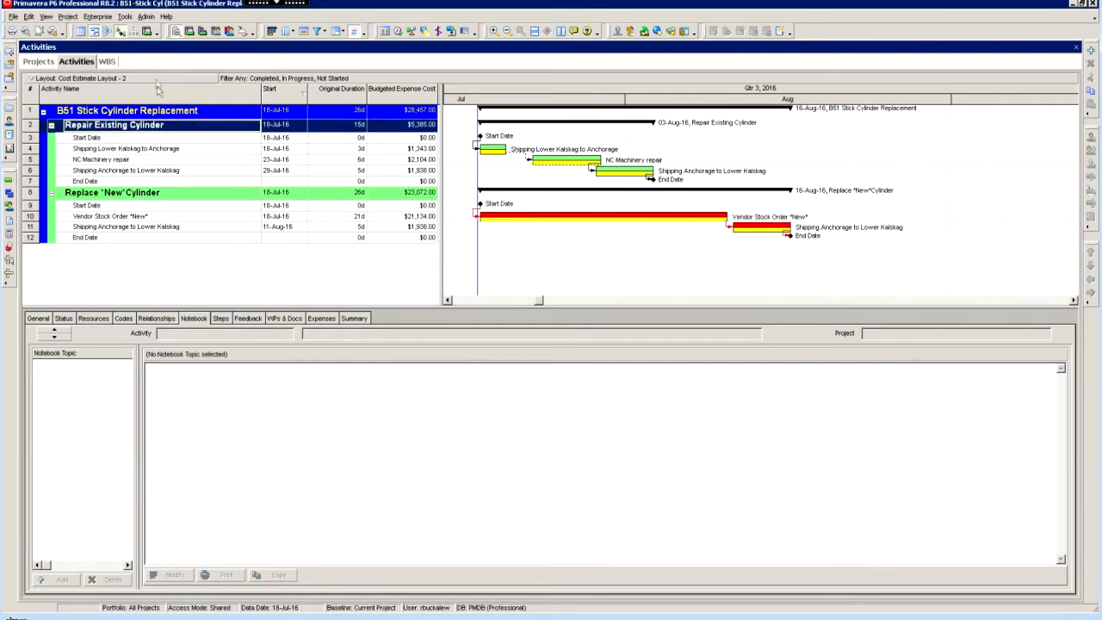
click(127, 17)
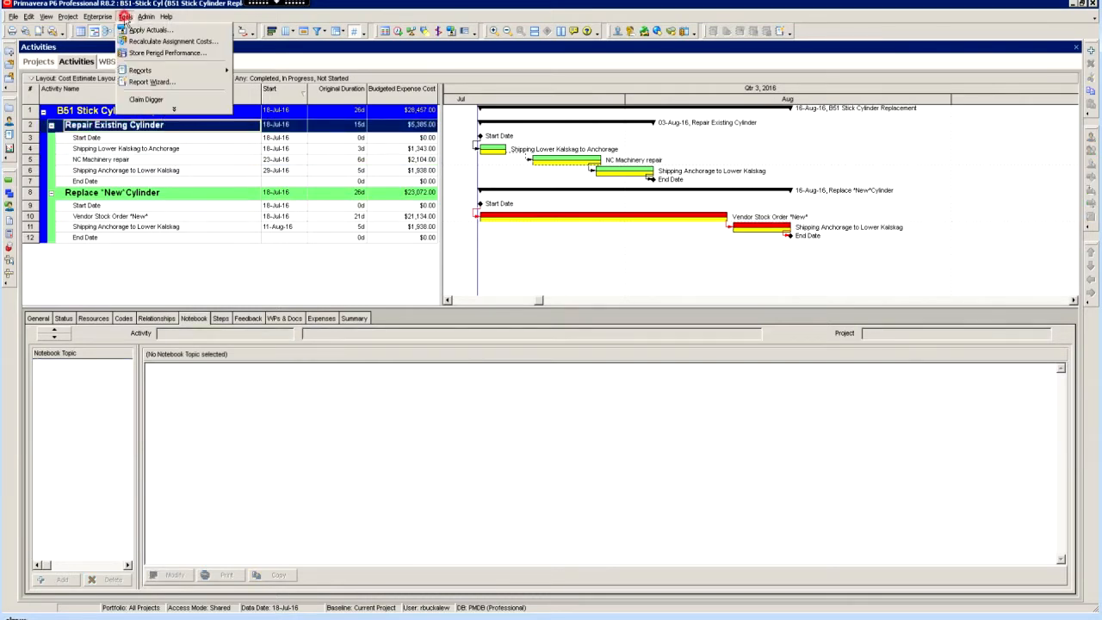
click(152, 81)
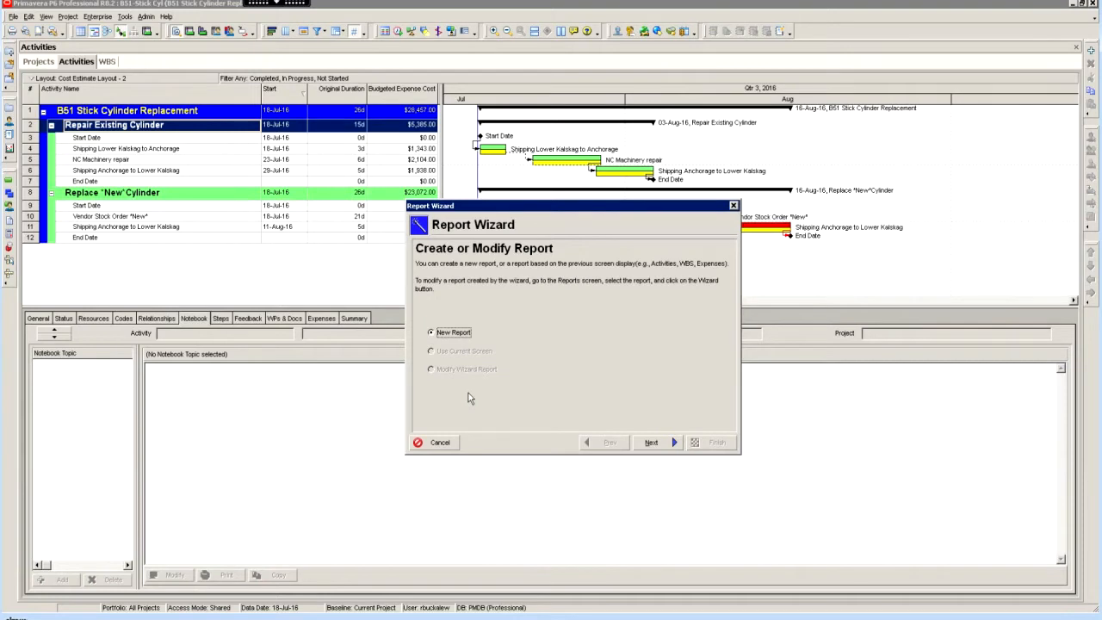
click(437, 442)
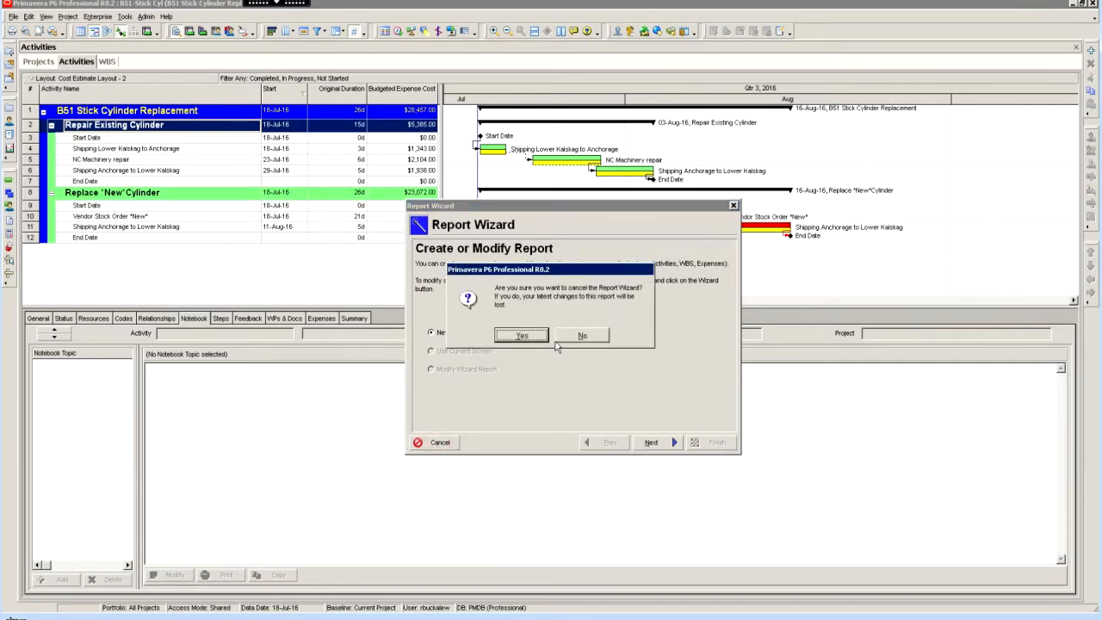
click(522, 335)
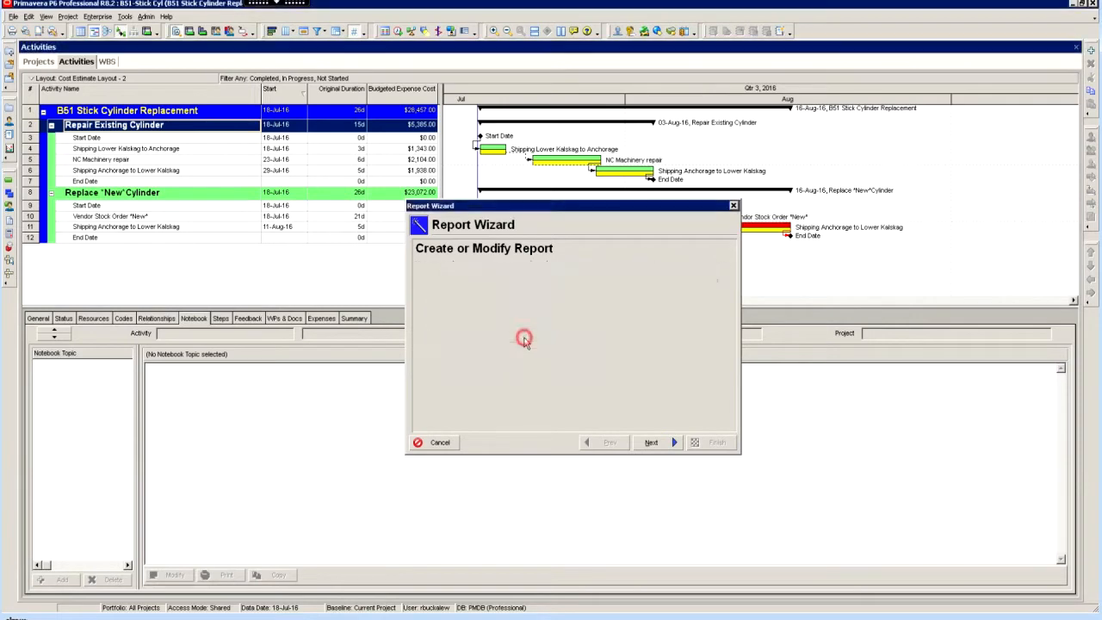
Start a wizard report based on the current screen from the Lower Kalskag to Anchorage shipping activity, with Activities as subject area
click(155, 149)
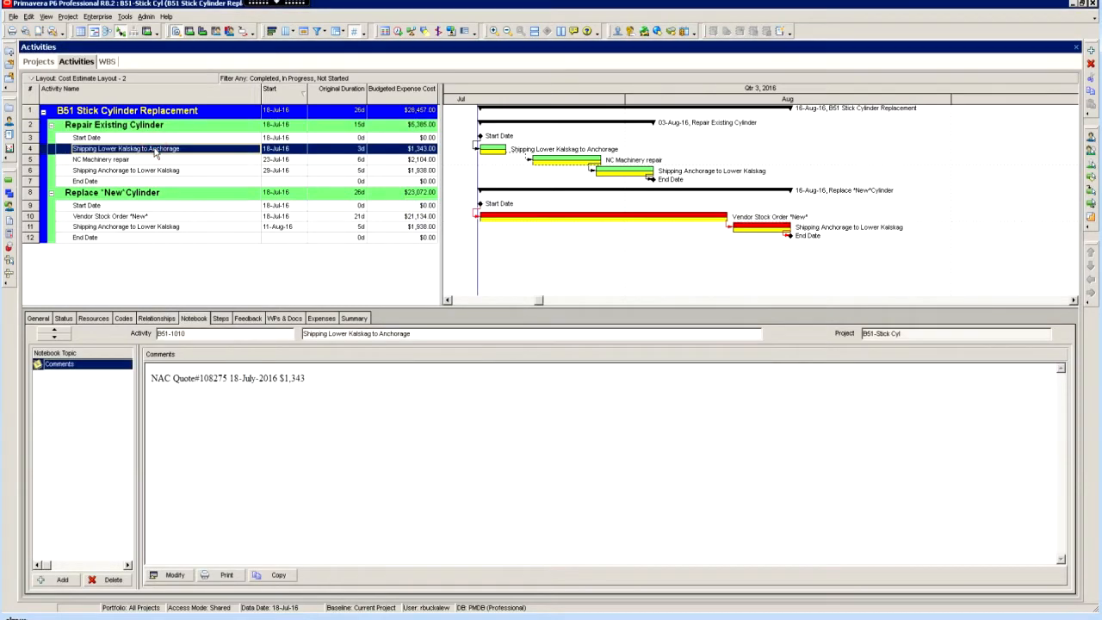
click(125, 17)
click(150, 82)
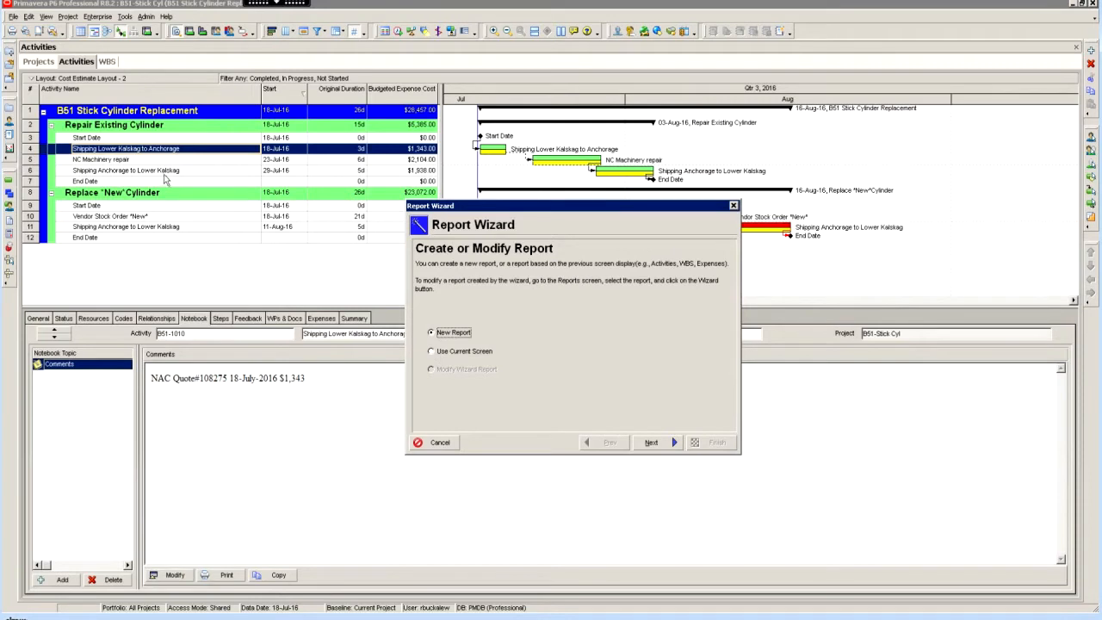
click(432, 351)
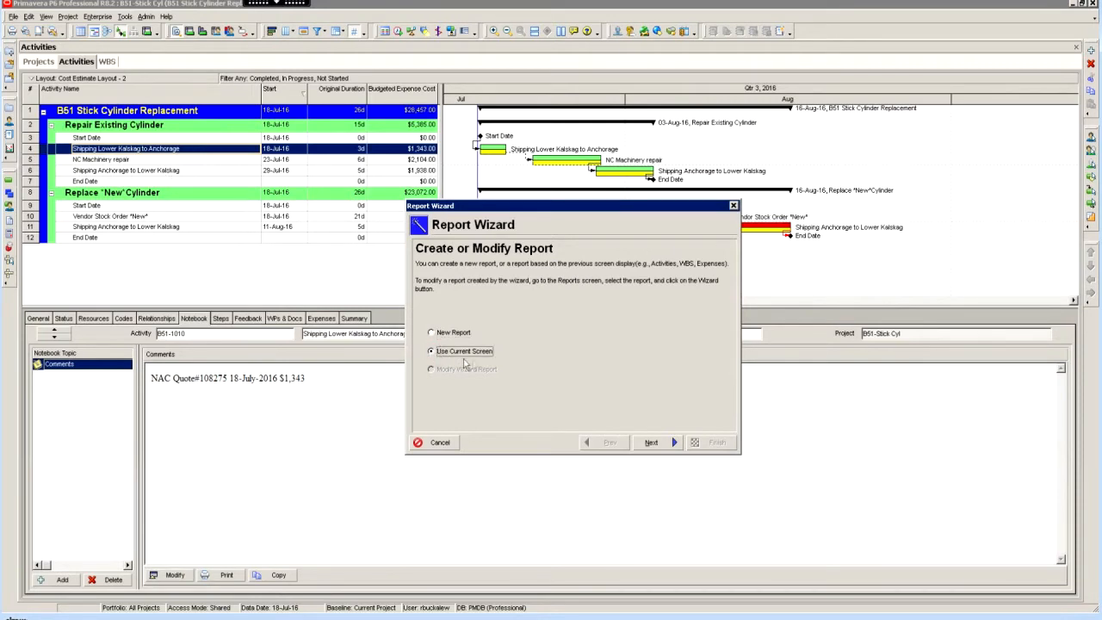
click(652, 444)
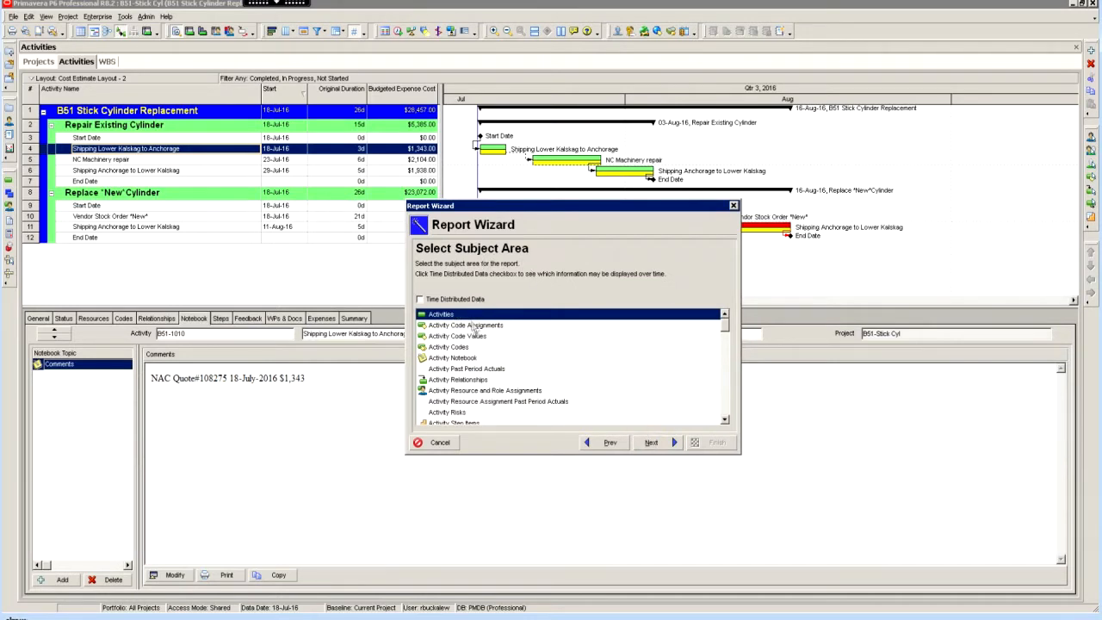
click(652, 443)
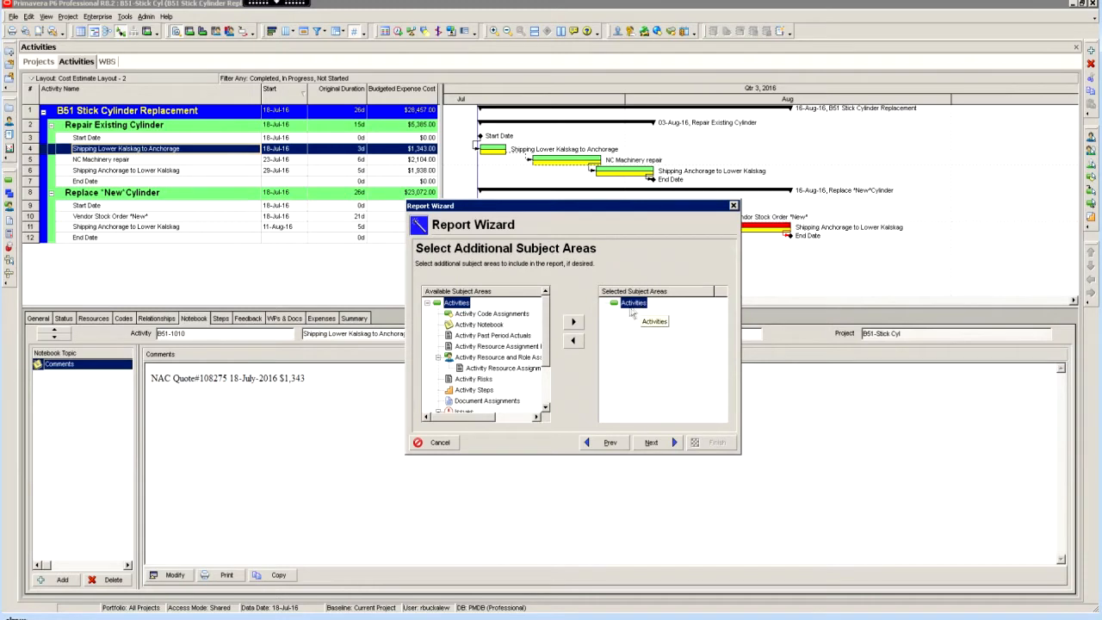
Add Activity Notebook and Project Expenses as additional subject areas of the report
click(479, 326)
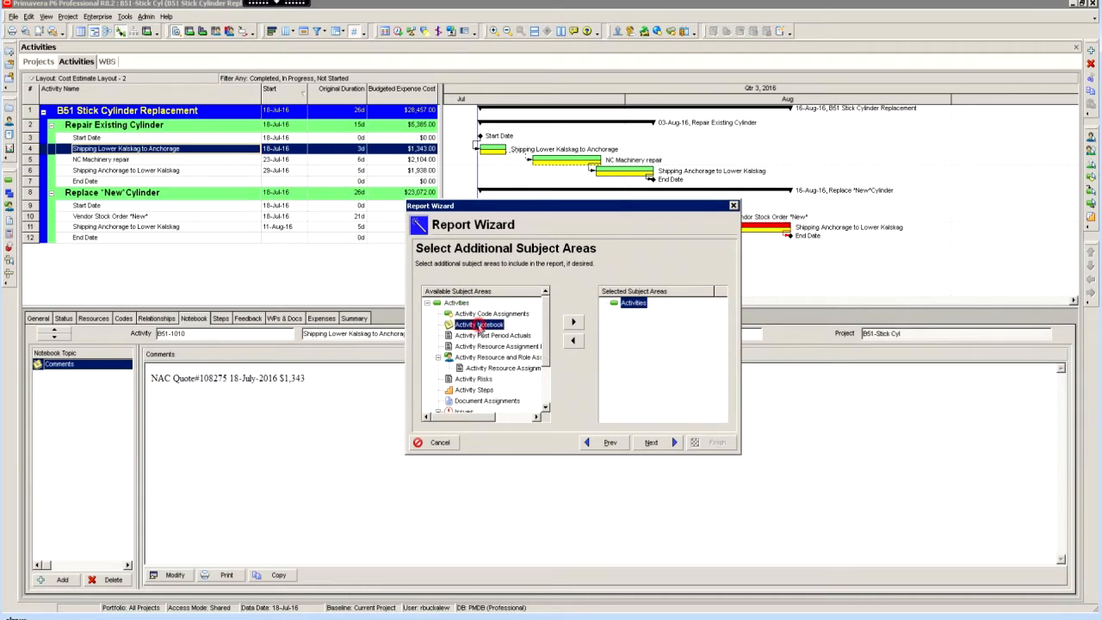
click(574, 324)
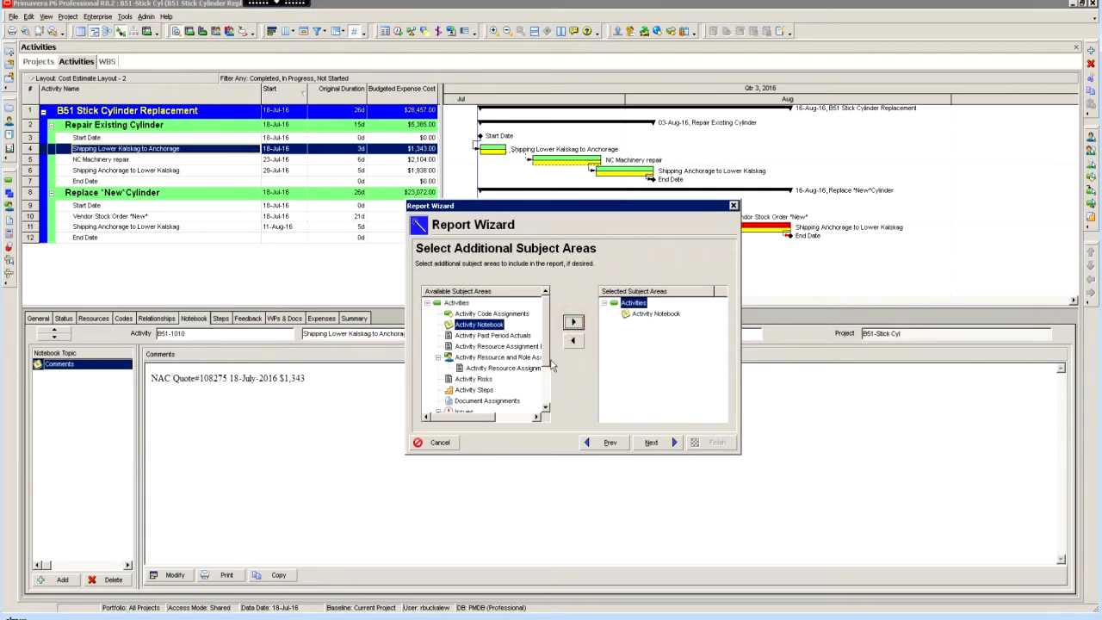
scroll(550, 372, down, 1)
scroll(549, 372, down, 4)
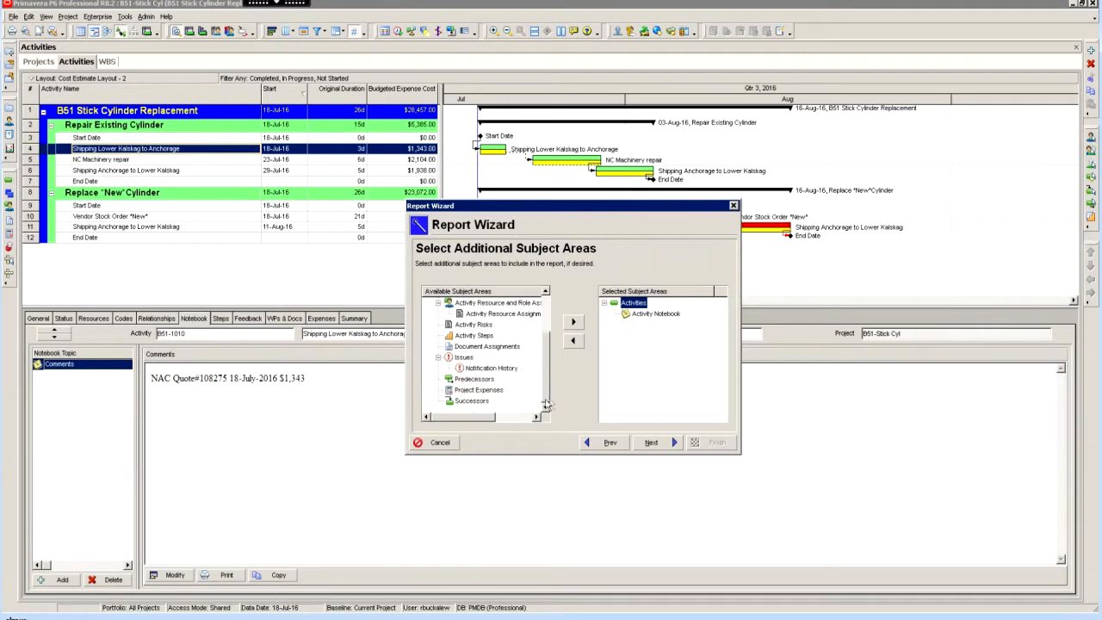
click(503, 392)
click(573, 322)
click(651, 444)
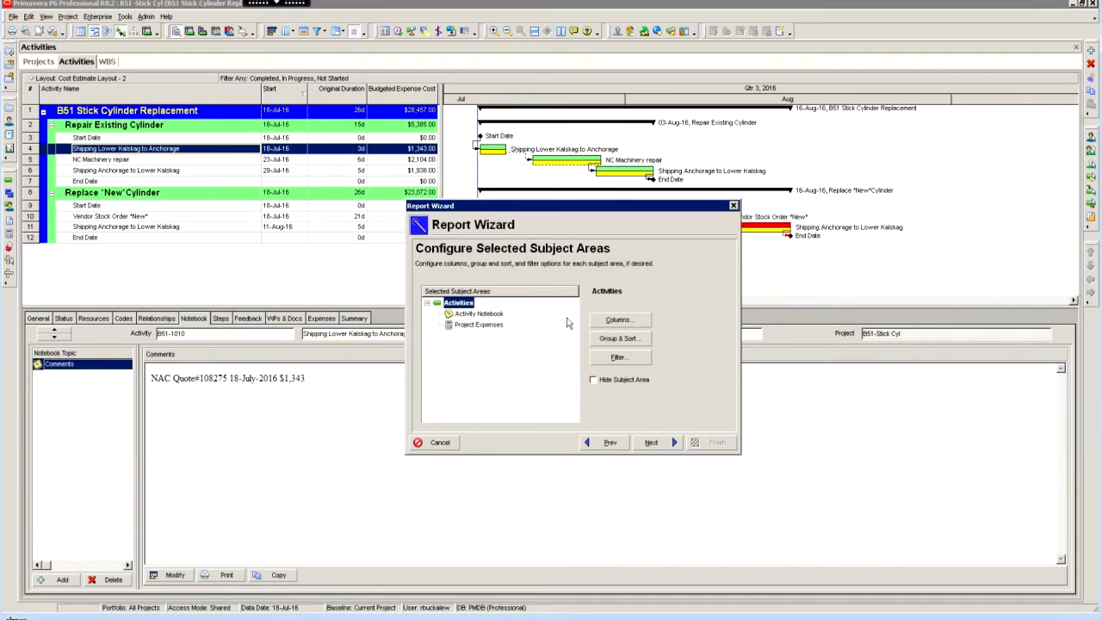
Remove the Start column from the report's Activities subject area
click(615, 320)
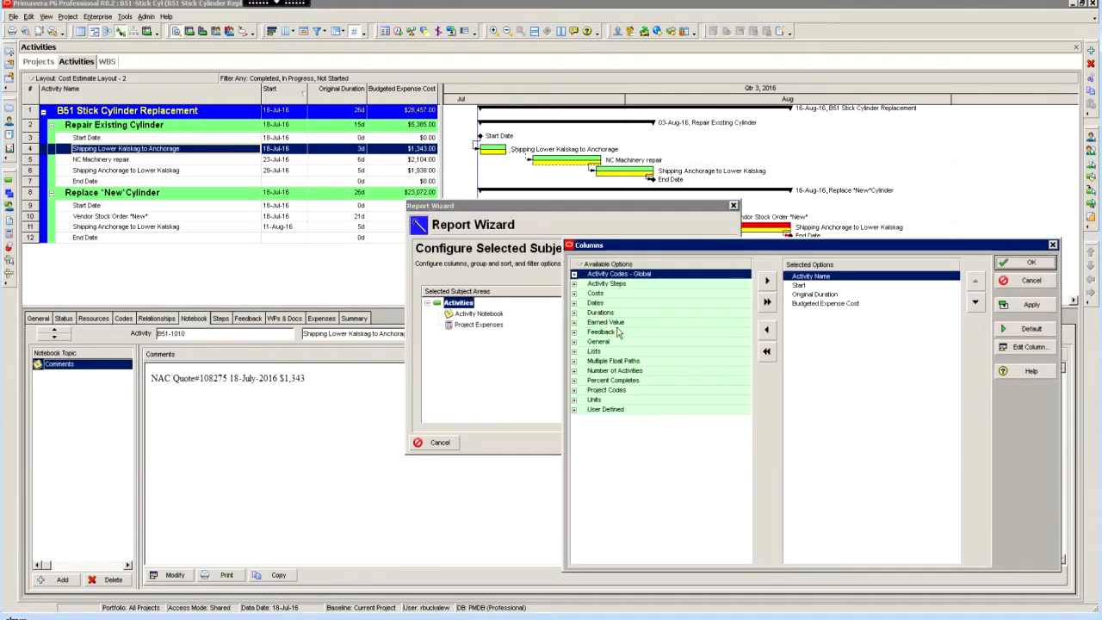
click(806, 286)
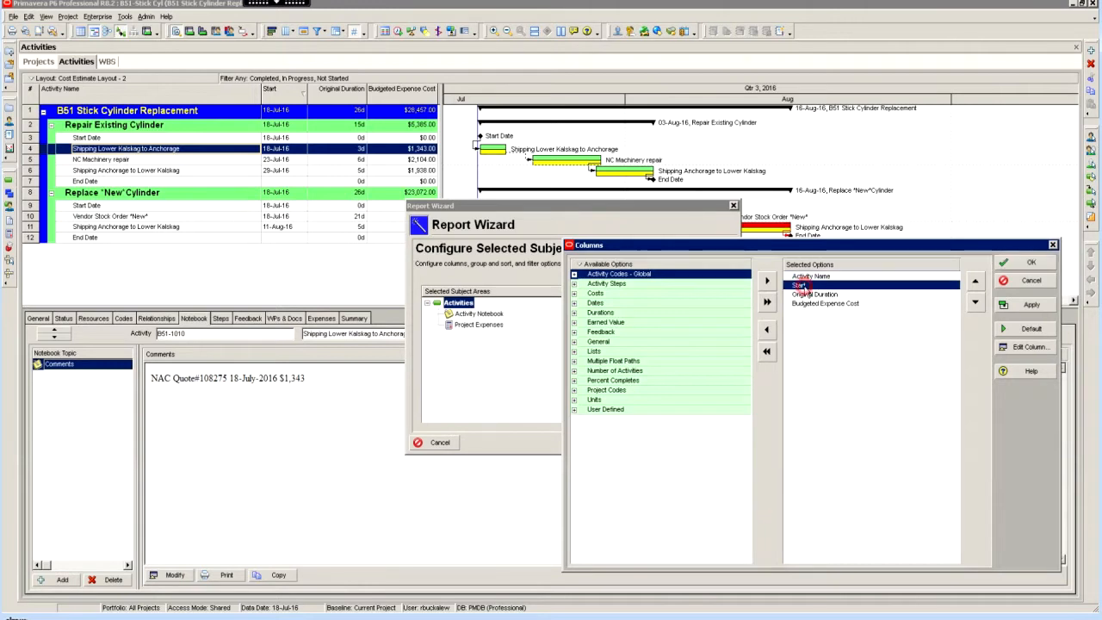
click(767, 332)
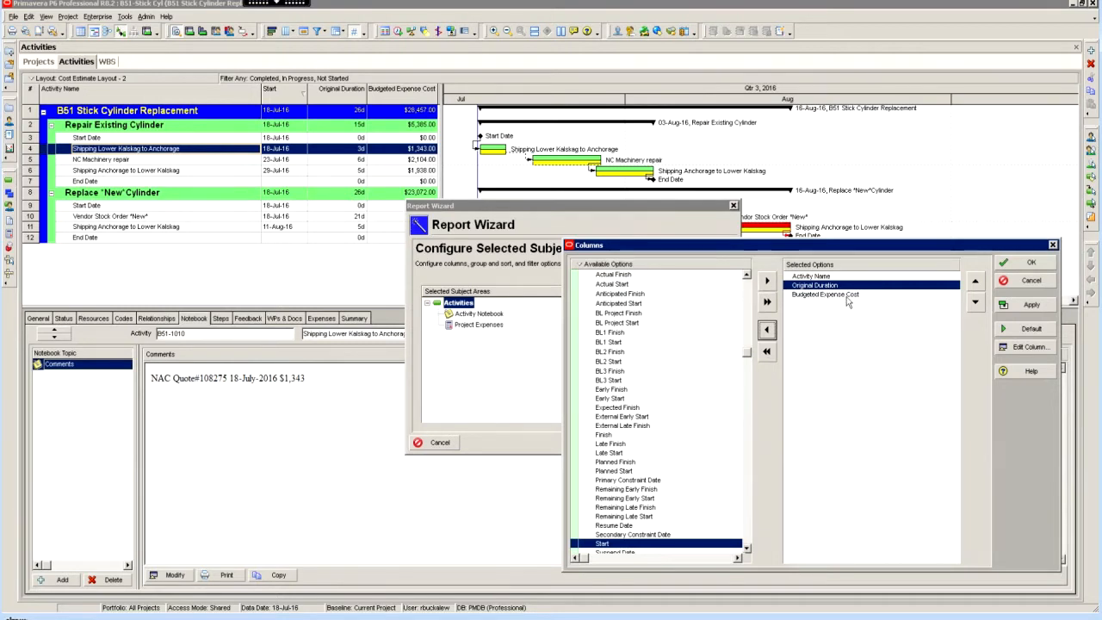
click(1020, 263)
Check the columns selected for the Activity Notebook subject area and accept them
click(484, 314)
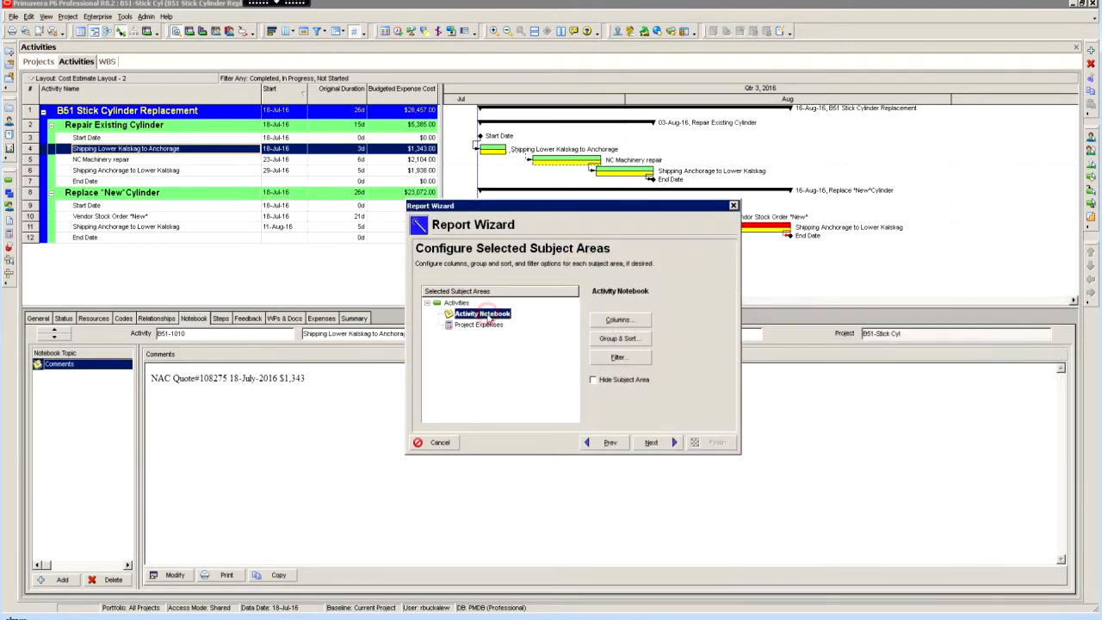
click(616, 320)
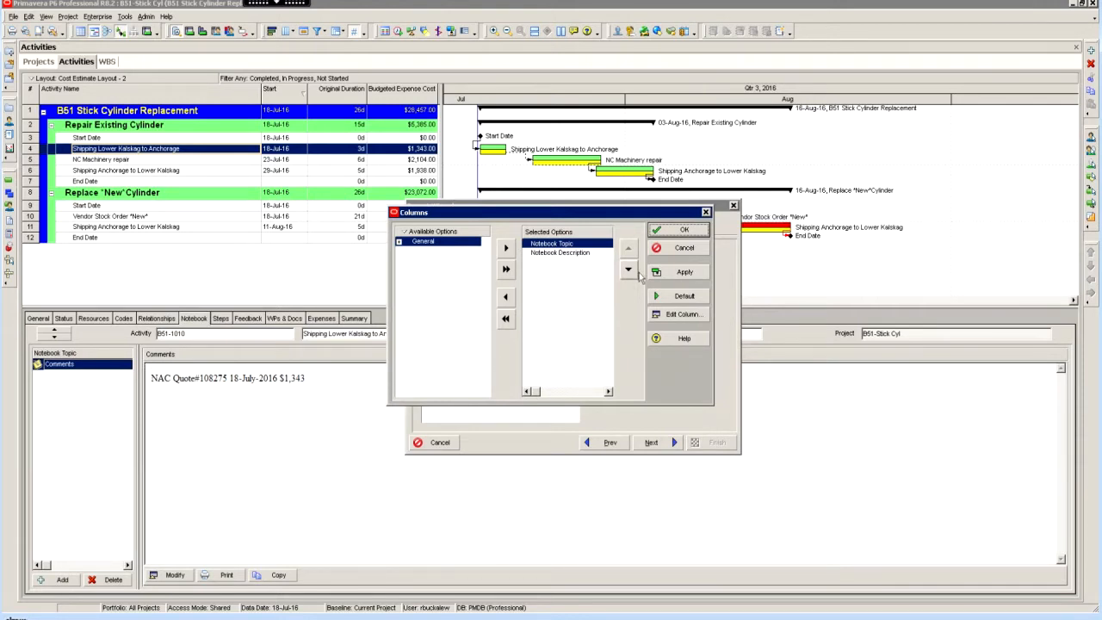
click(678, 230)
Remove the Expense Category, WBS, Cost Account and Vendor columns from the report's Project Expenses subject area
click(482, 326)
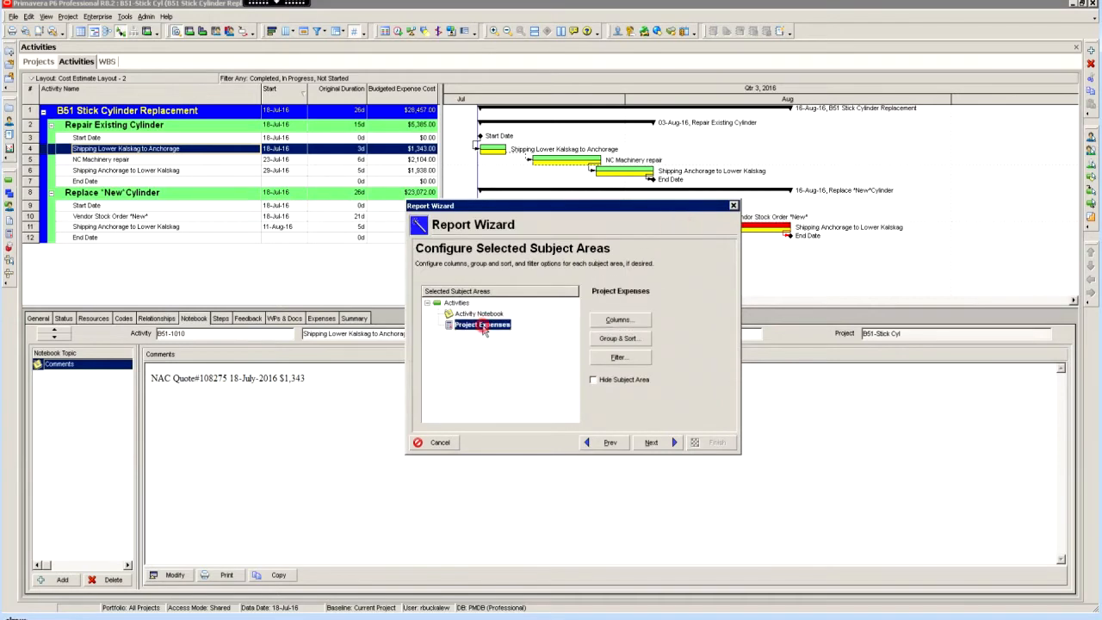
click(613, 321)
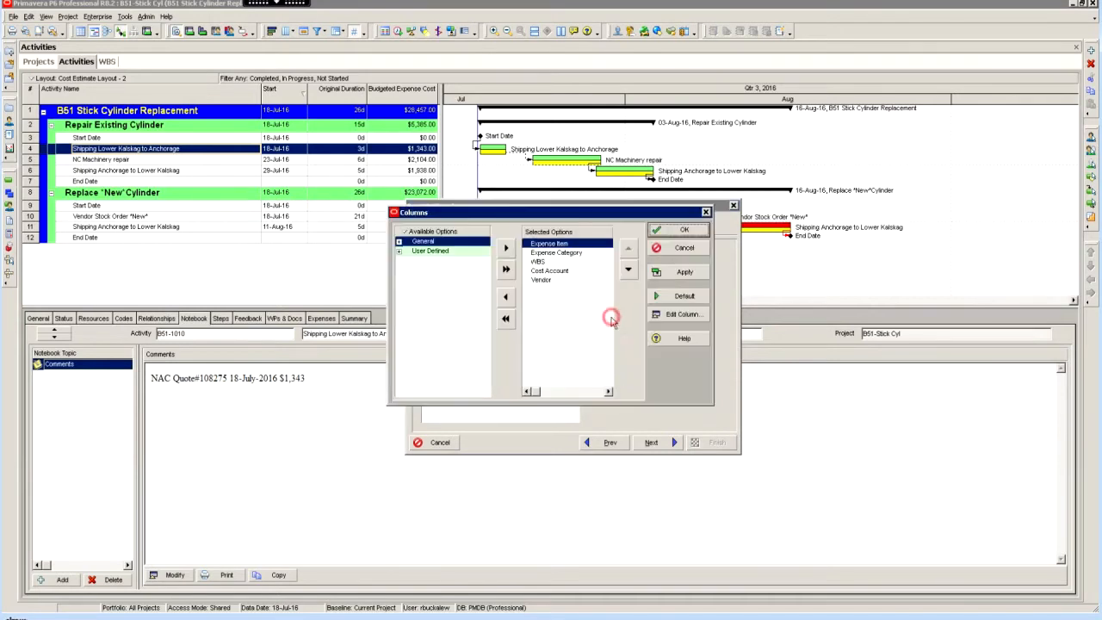
click(563, 254)
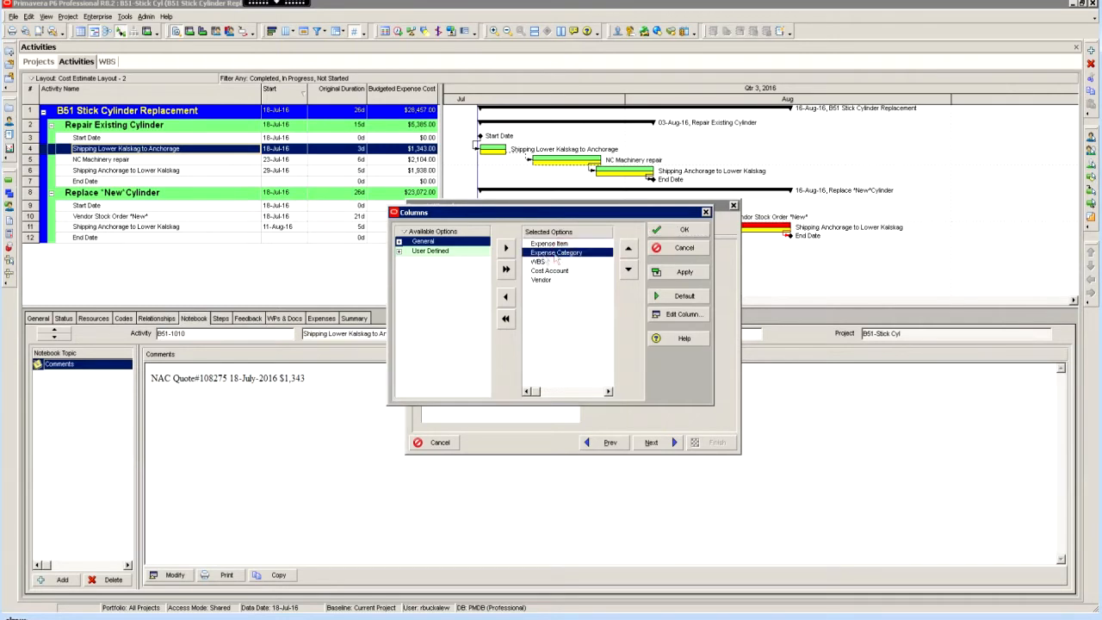
click(506, 296)
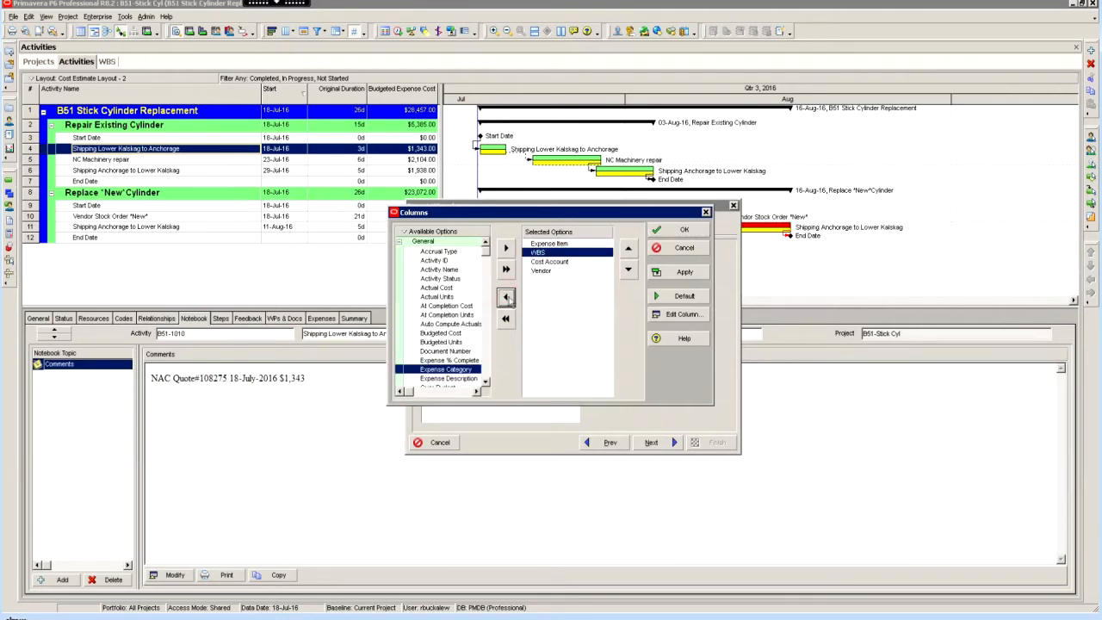
click(506, 296)
click(506, 296)
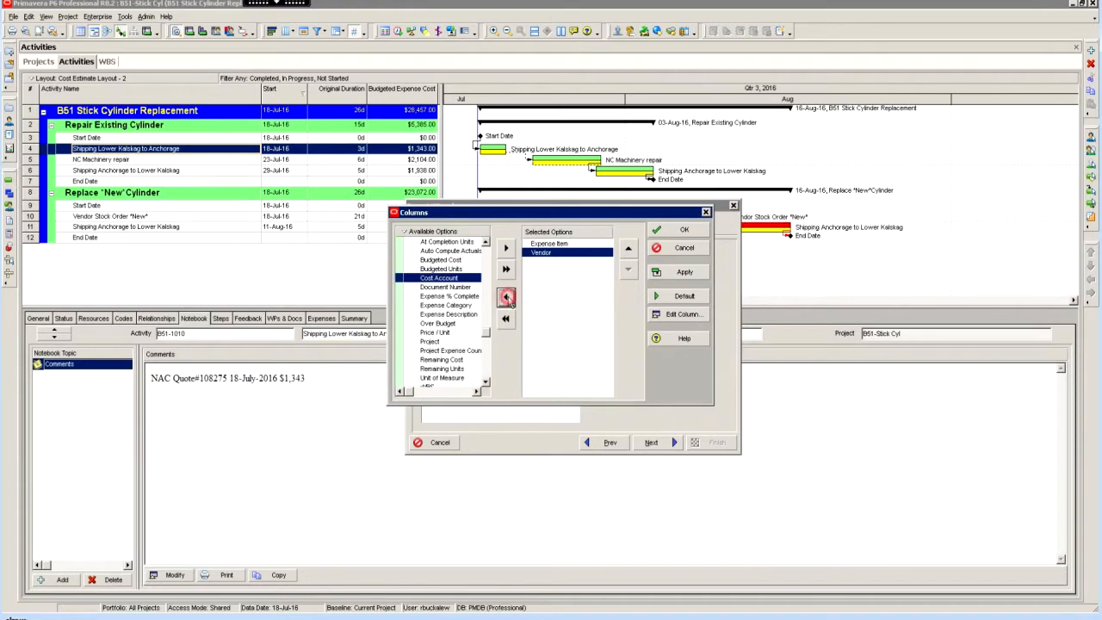
click(506, 296)
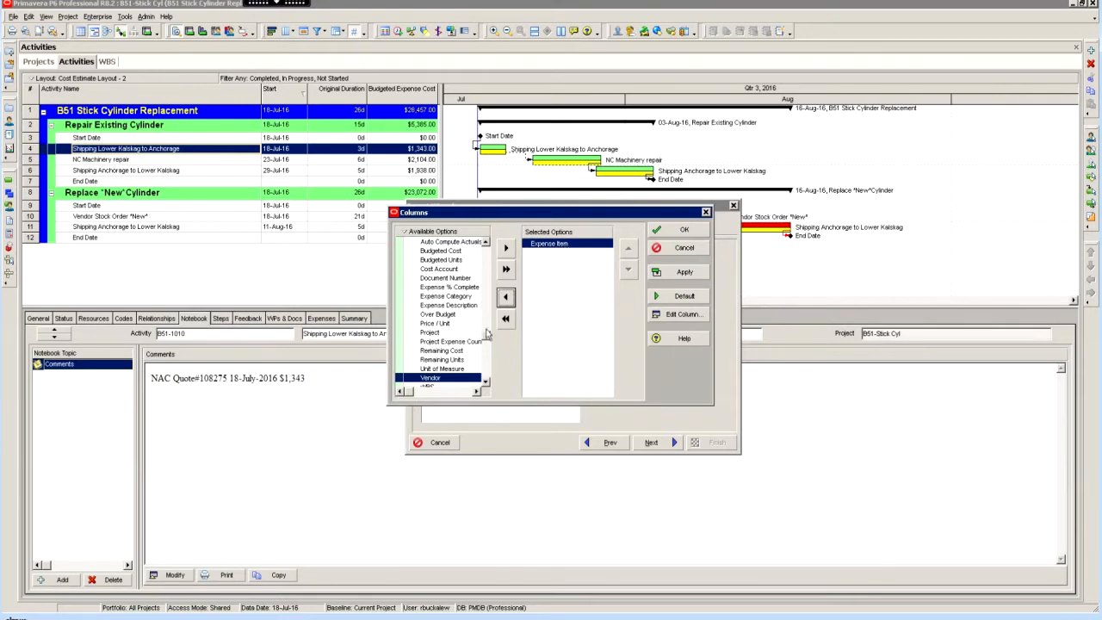
Add the Budgeted Cost column to the Project Expenses subject area and accept the column selection
click(454, 251)
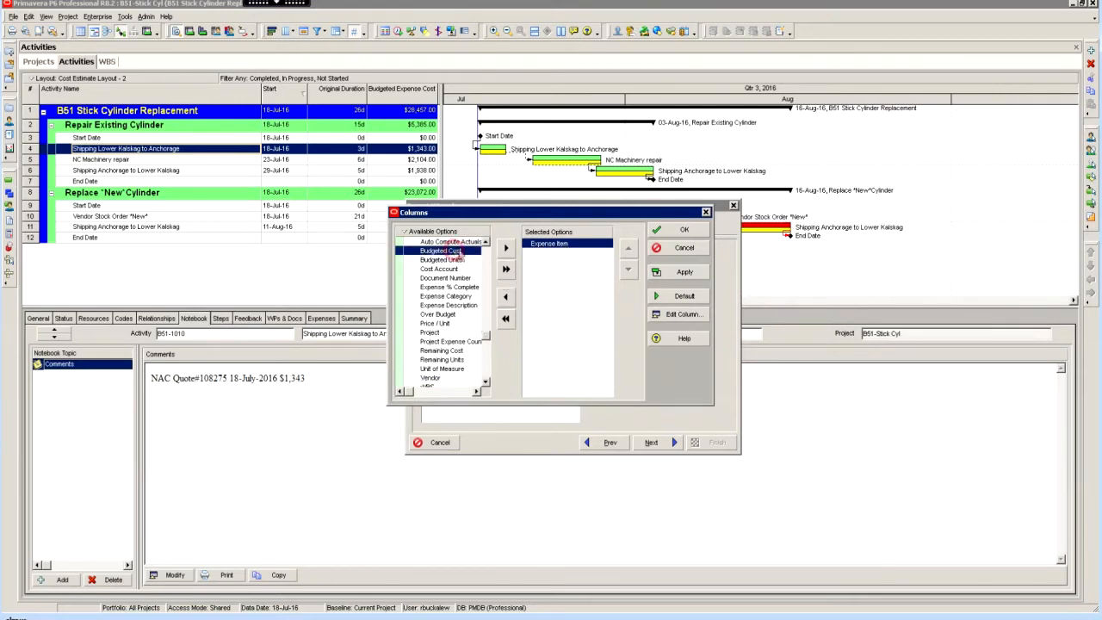
click(507, 248)
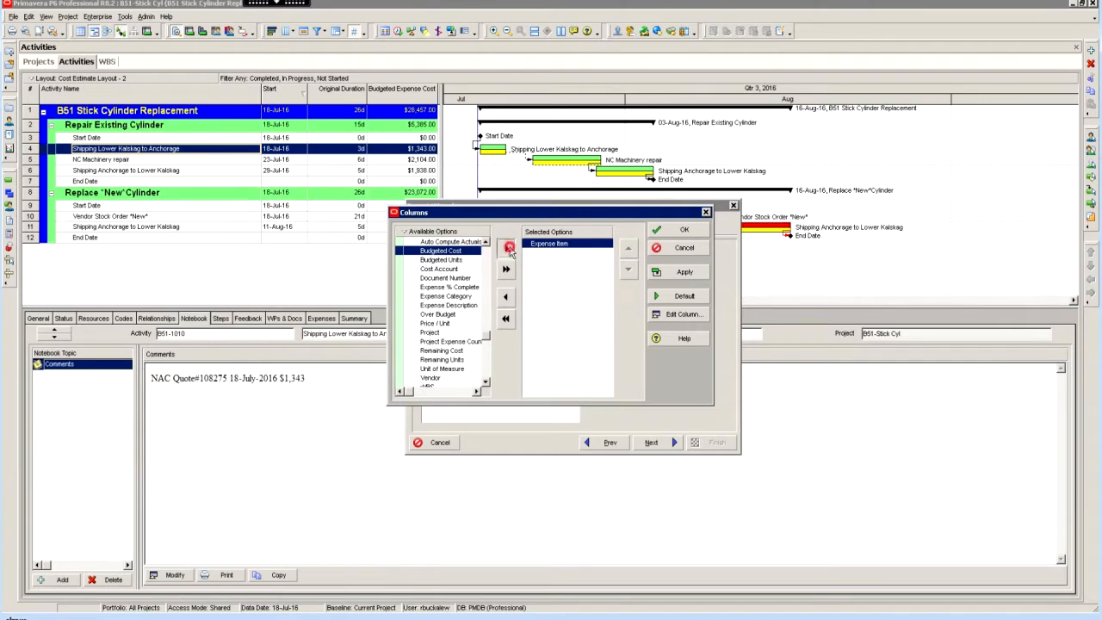
click(683, 231)
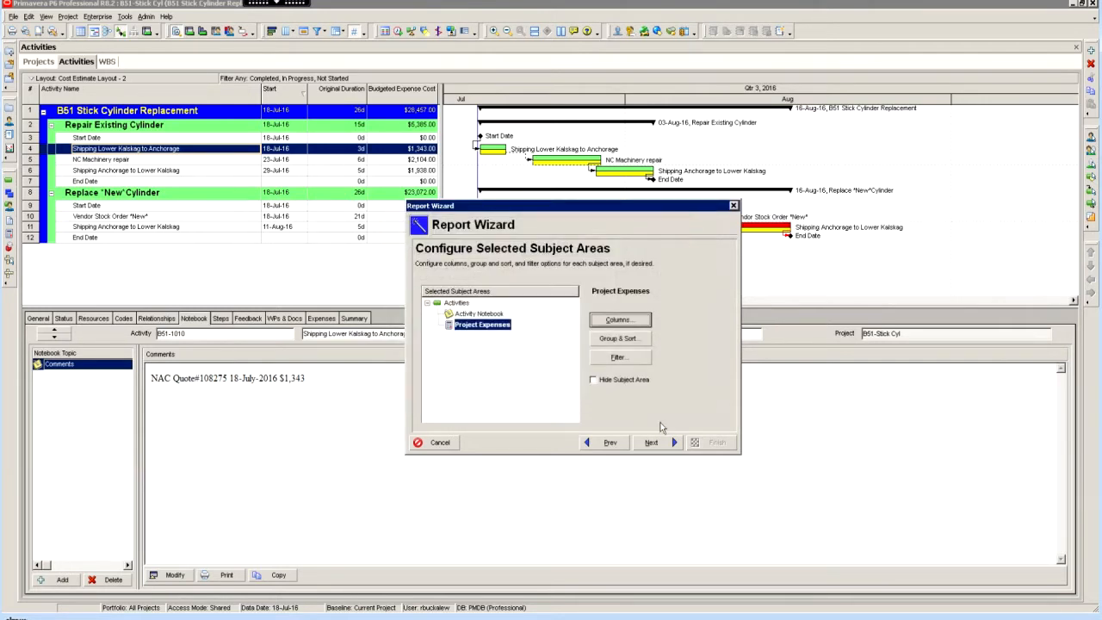
Title the report "Cylinder Repair Estimate w/time" and generate it
click(651, 442)
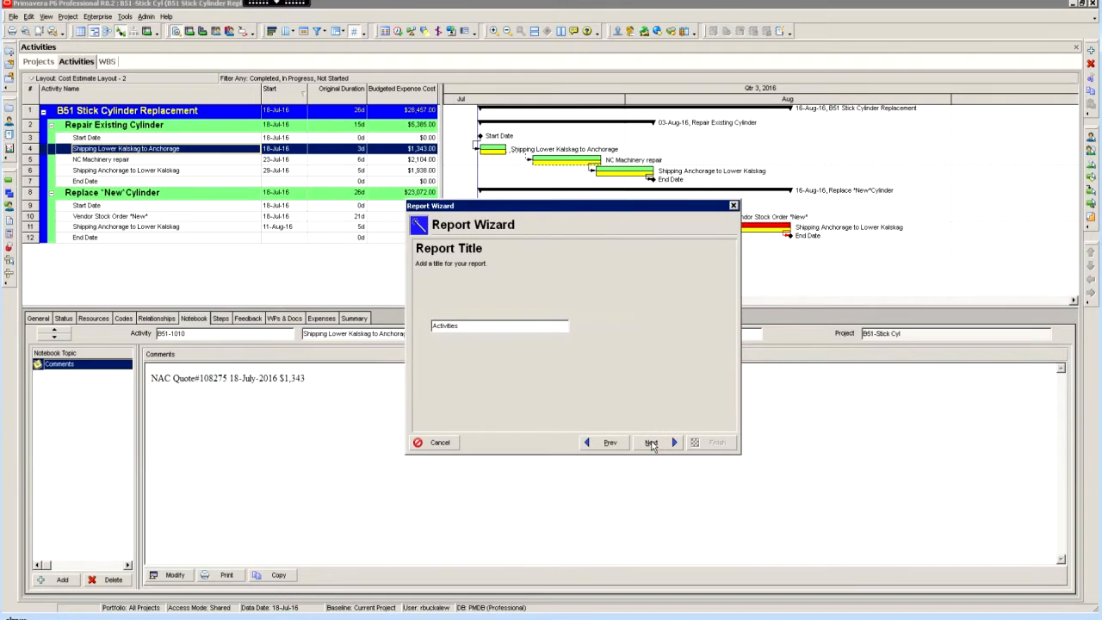
double_click(458, 326)
text(Cylinder Repair Estimate w/tim)
click(652, 442)
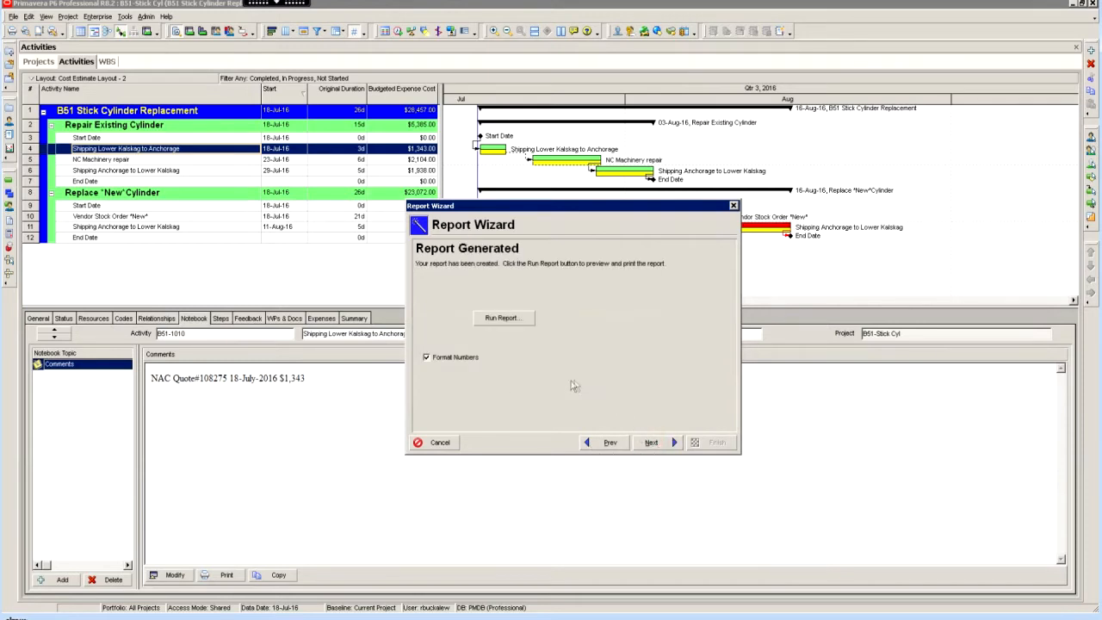
Run the report as a print preview and check the activities, notebook entries, expenses and subtotals on both pages
click(524, 320)
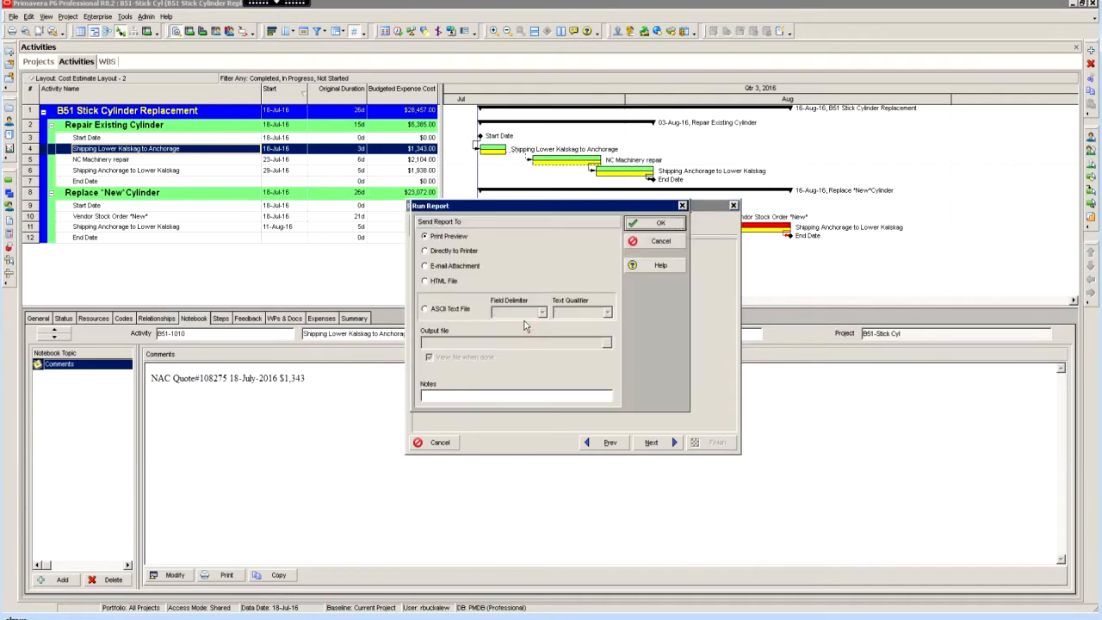
click(653, 223)
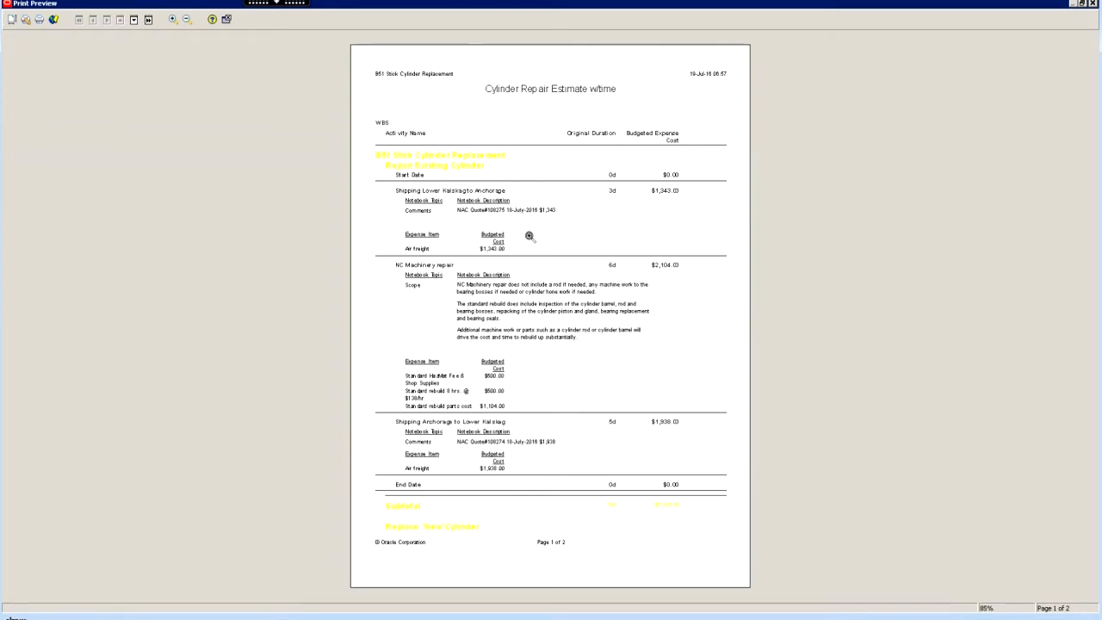
click(537, 203)
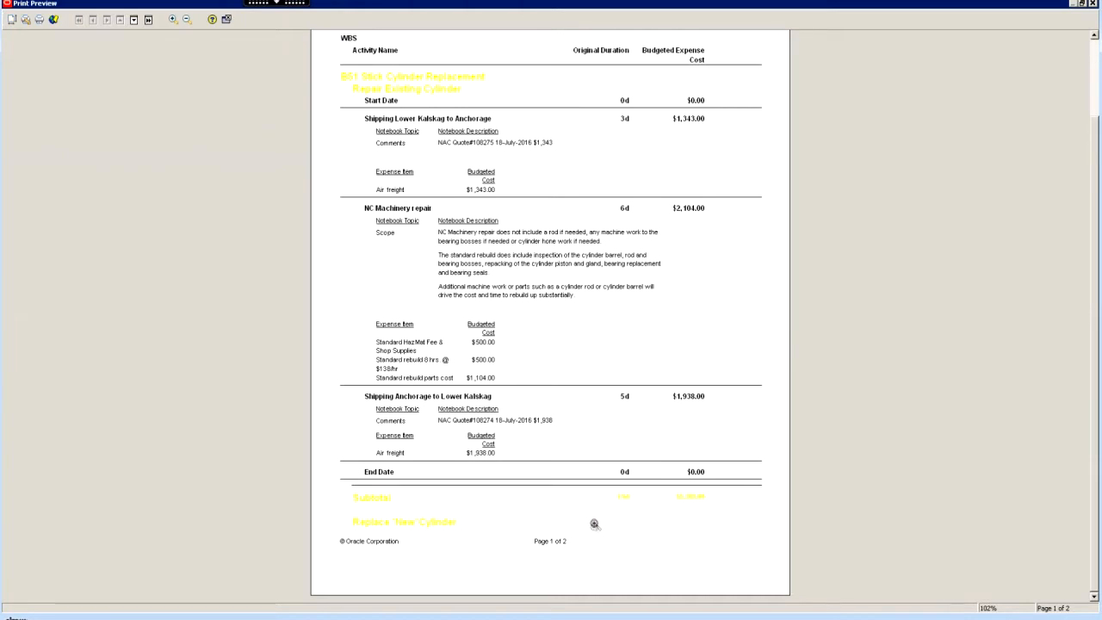
key(Page_Down)
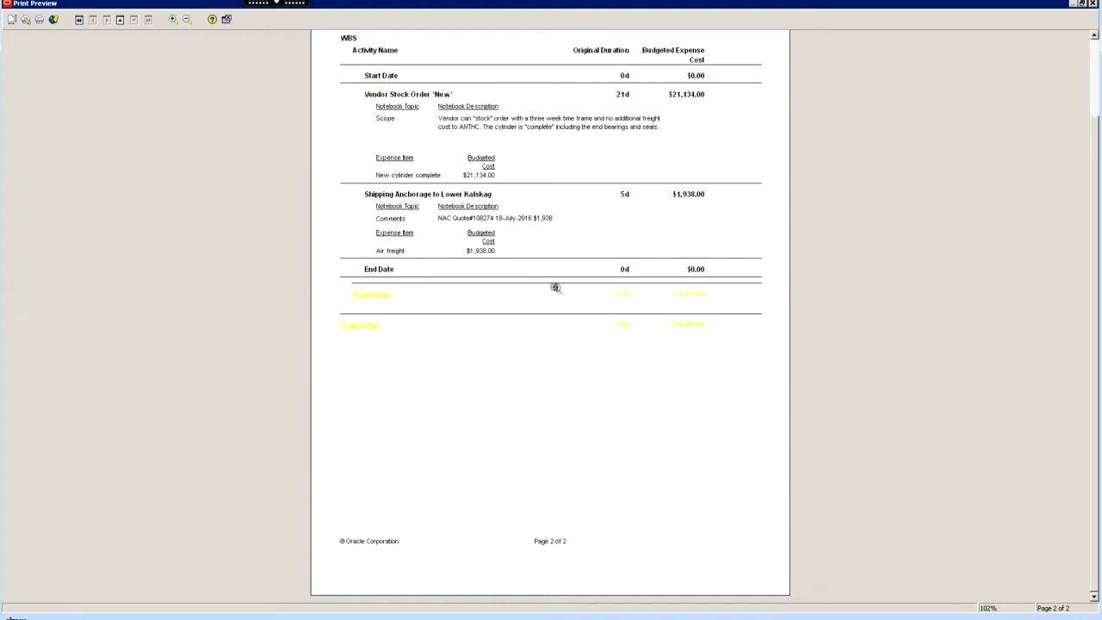
click(692, 295)
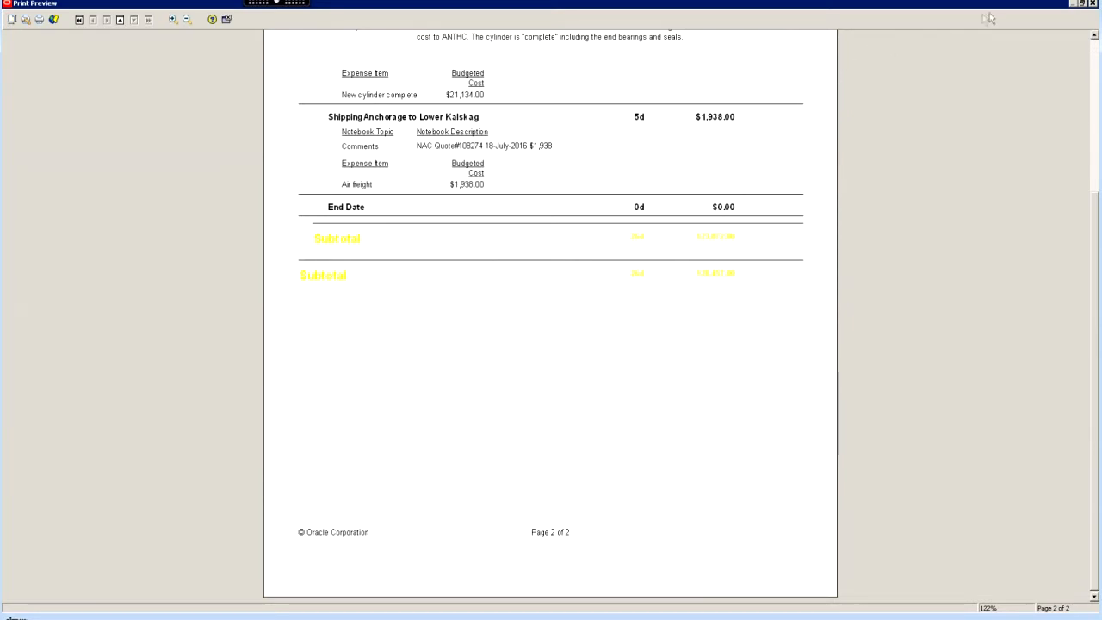
click(1093, 3)
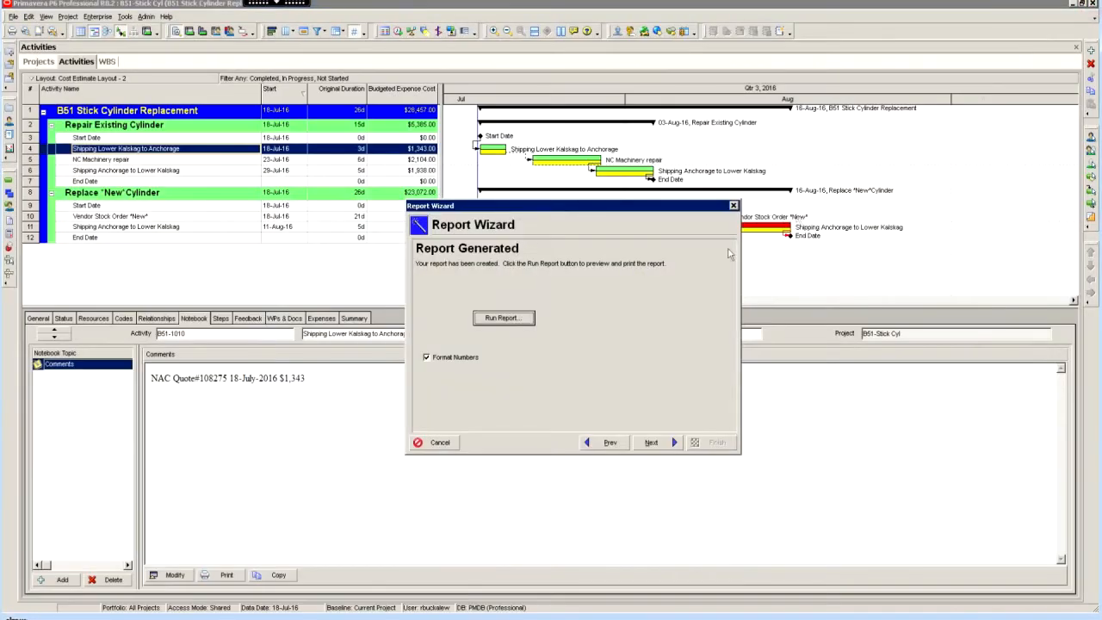
Save the generated report and finish the Report Wizard
click(652, 443)
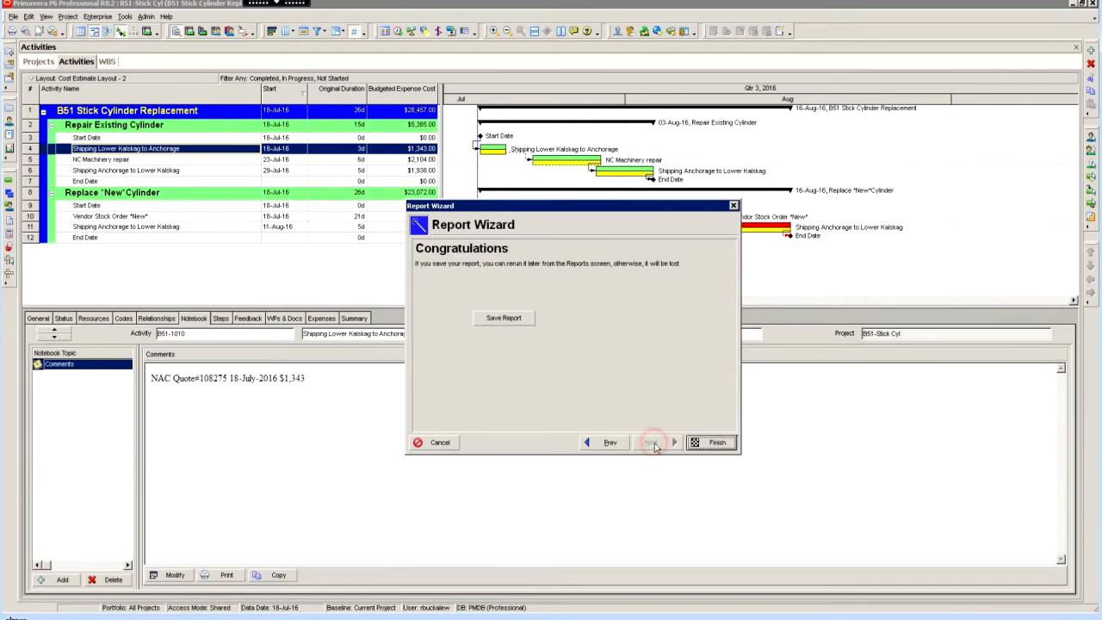
click(495, 319)
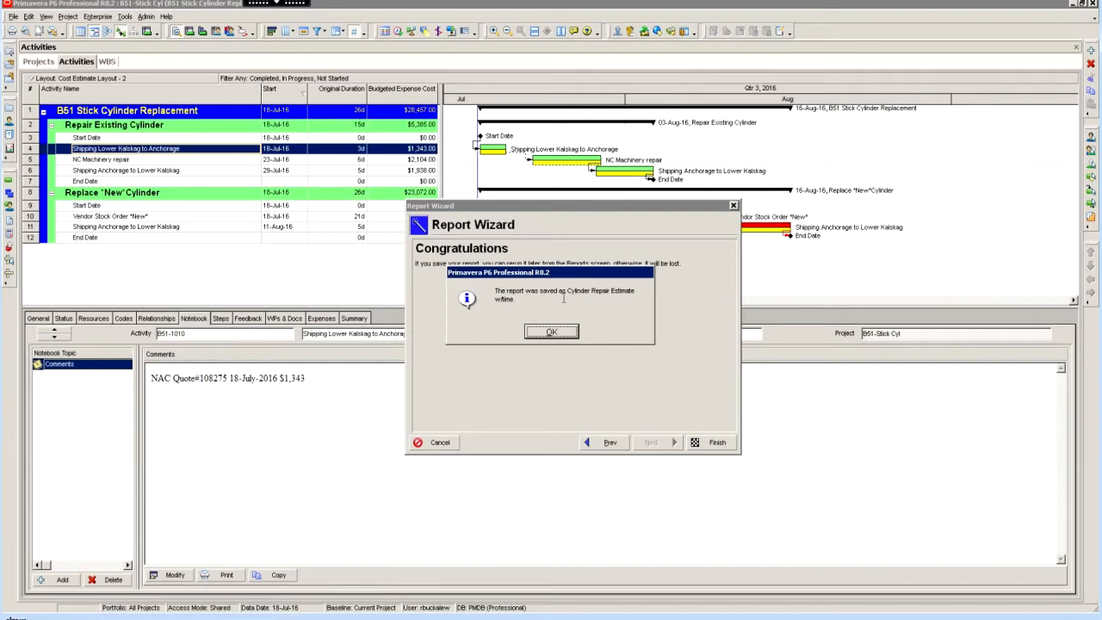
click(562, 334)
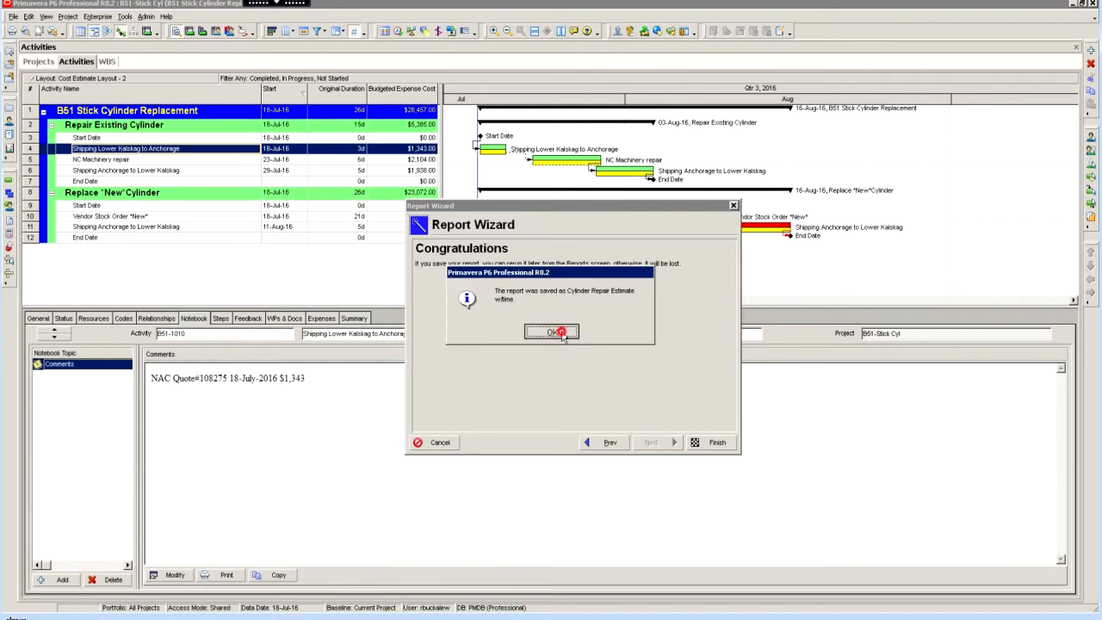
click(715, 443)
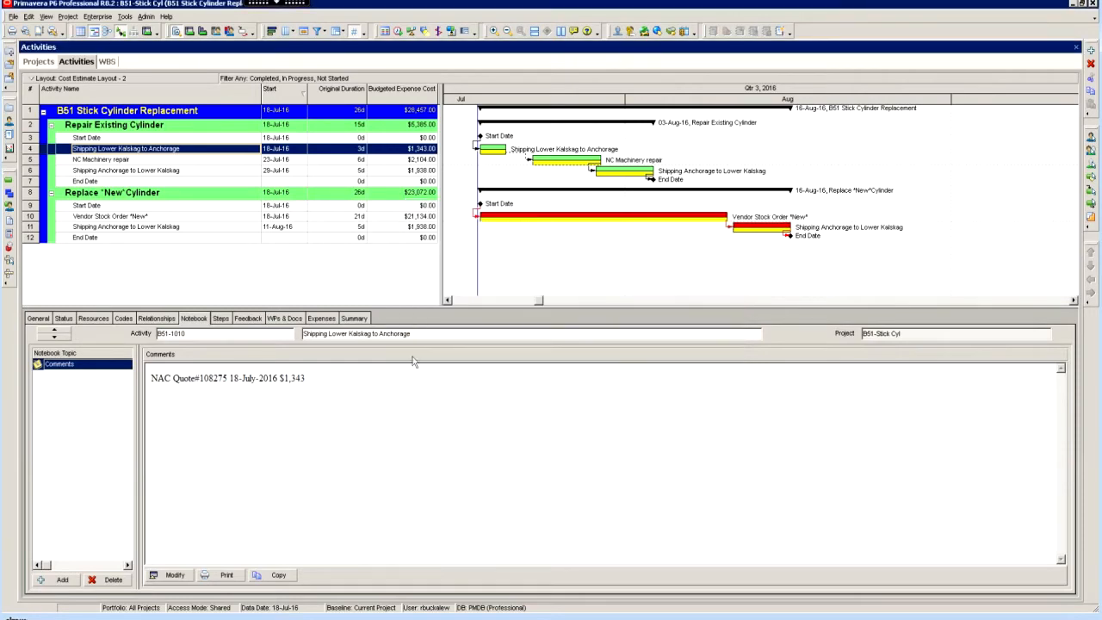
Open the saved Cylinder Repair Estimate w/time report from the Cost Estimates group for modification in a maximized Report Editor
click(10, 140)
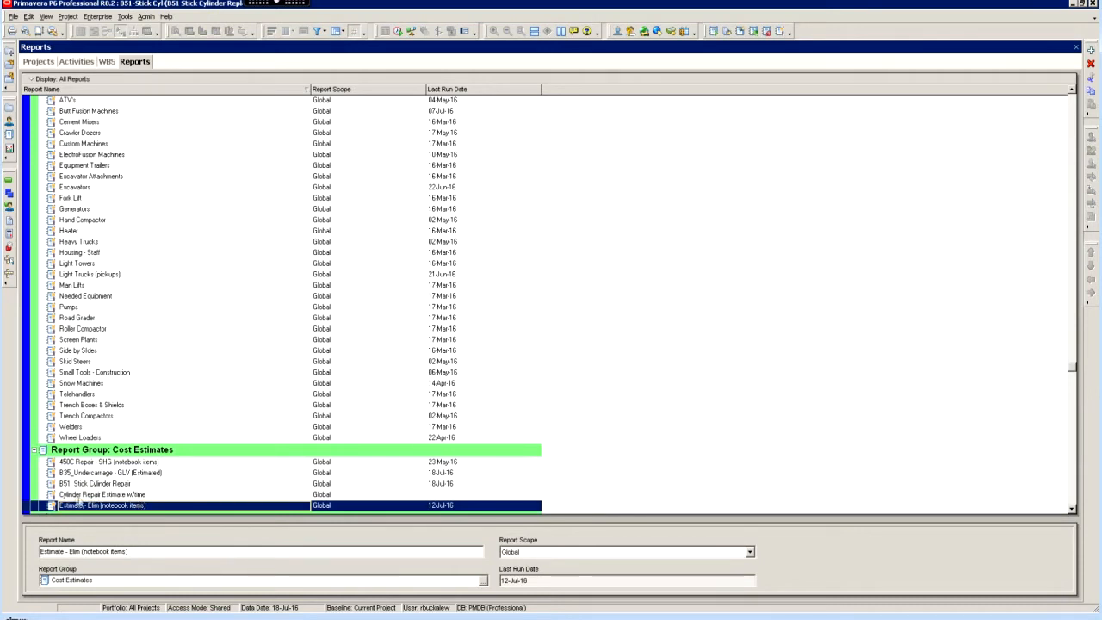
click(125, 495)
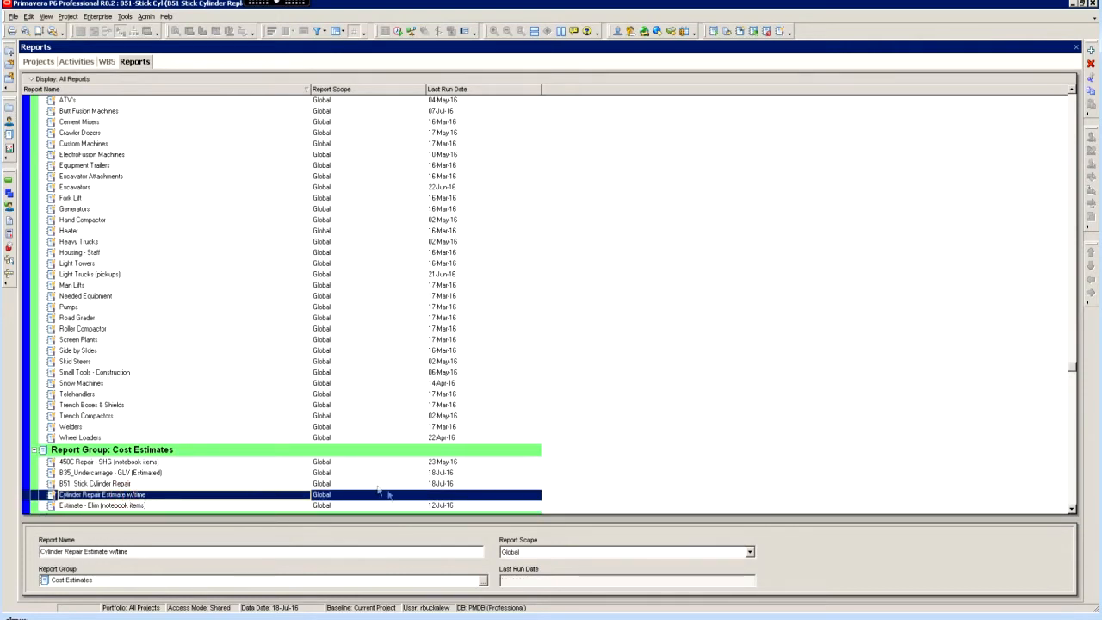
scroll(413, 489, down, 1)
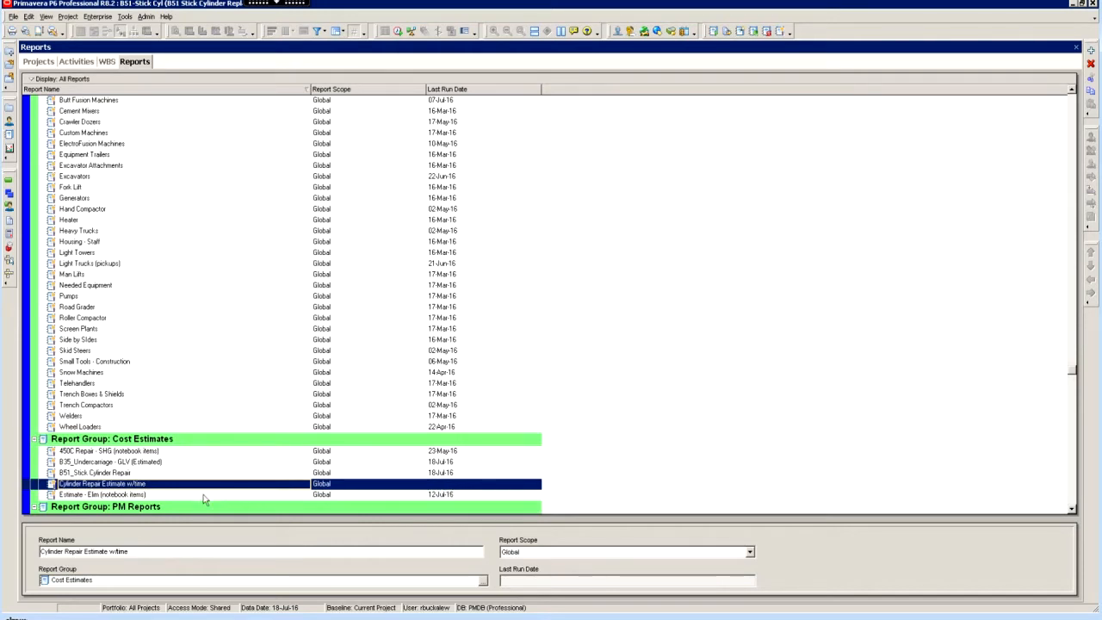
right_click(154, 489)
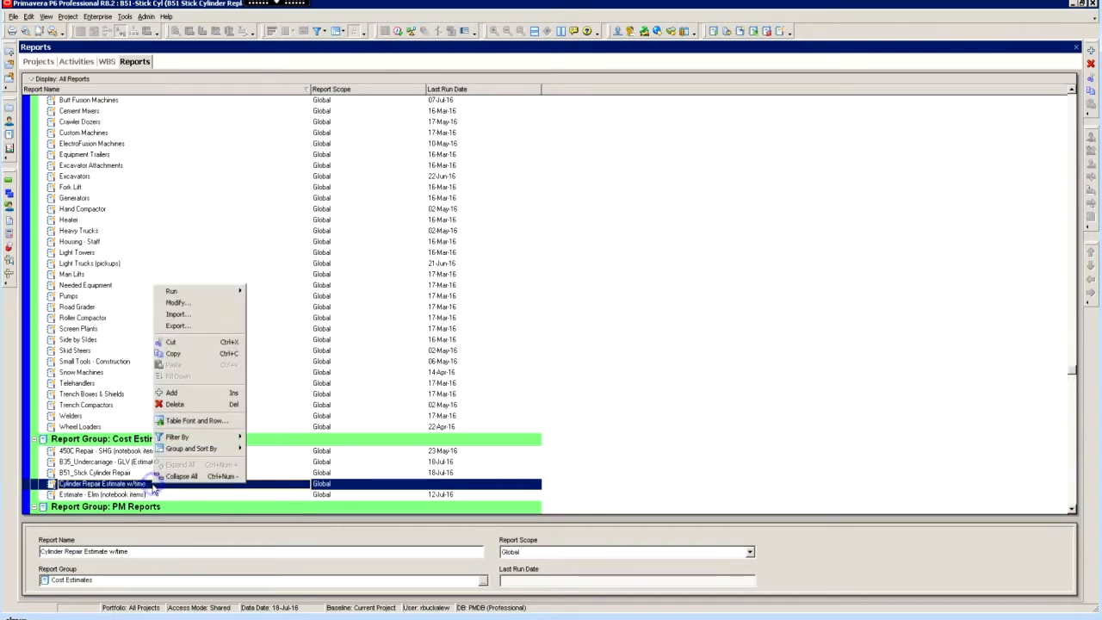
click(184, 303)
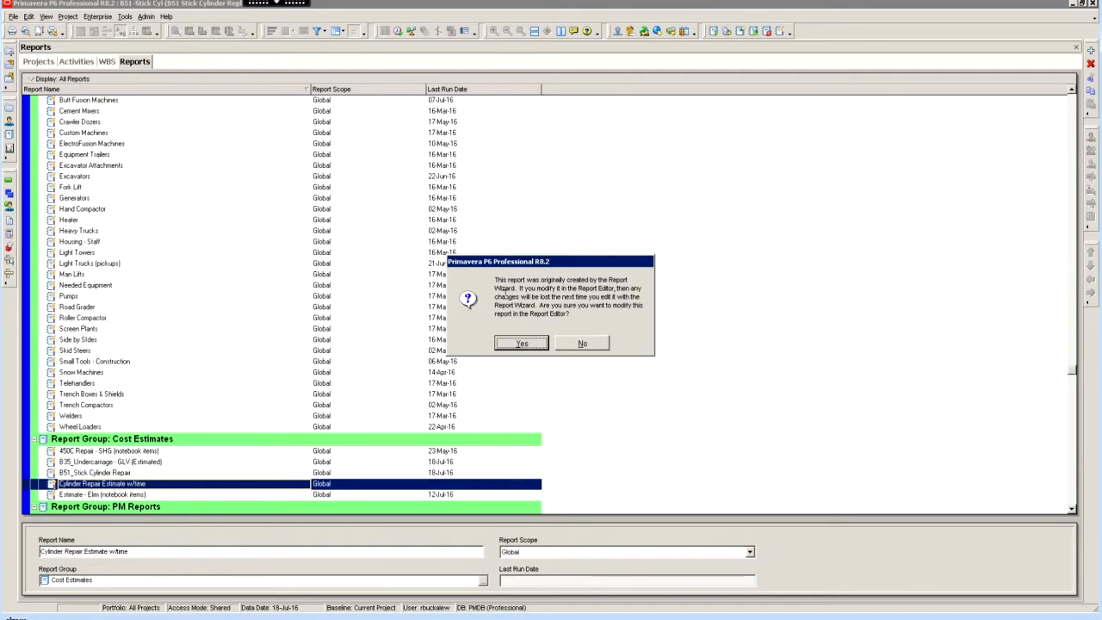
click(516, 344)
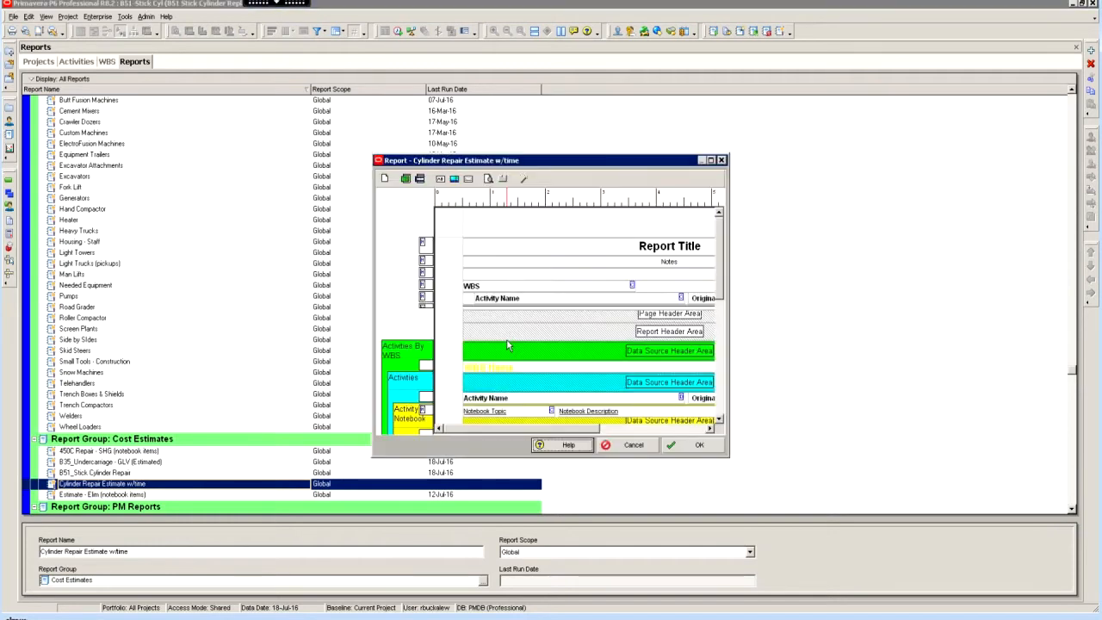
click(711, 161)
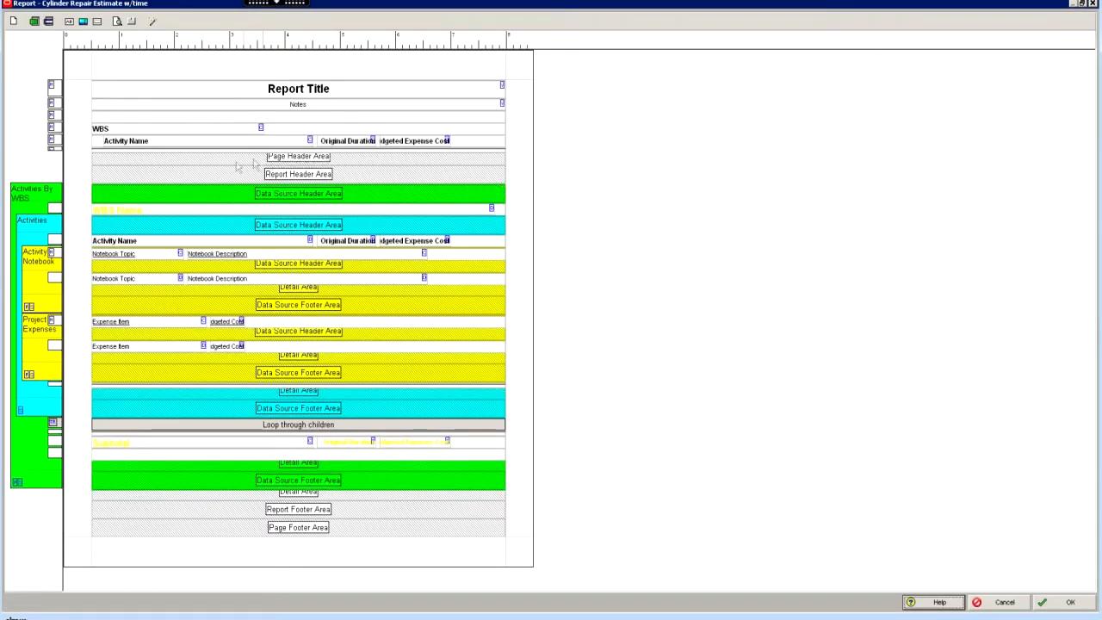
Examine the Notebook Topic, Notebook Description, Original Duration and WBS Name cells in the report layout
click(149, 257)
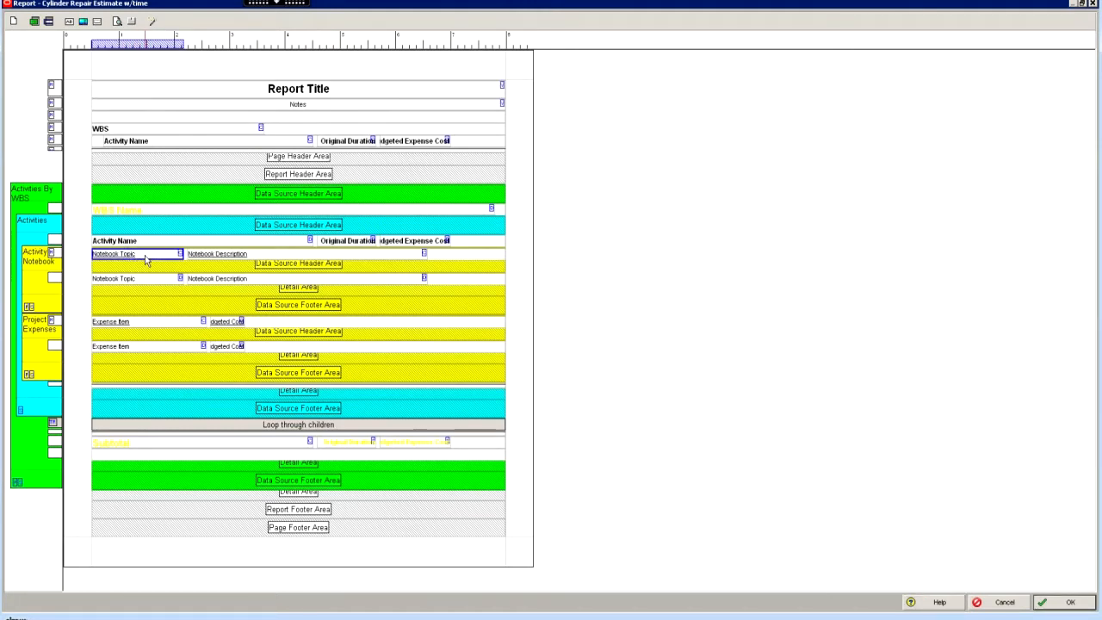
click(147, 281)
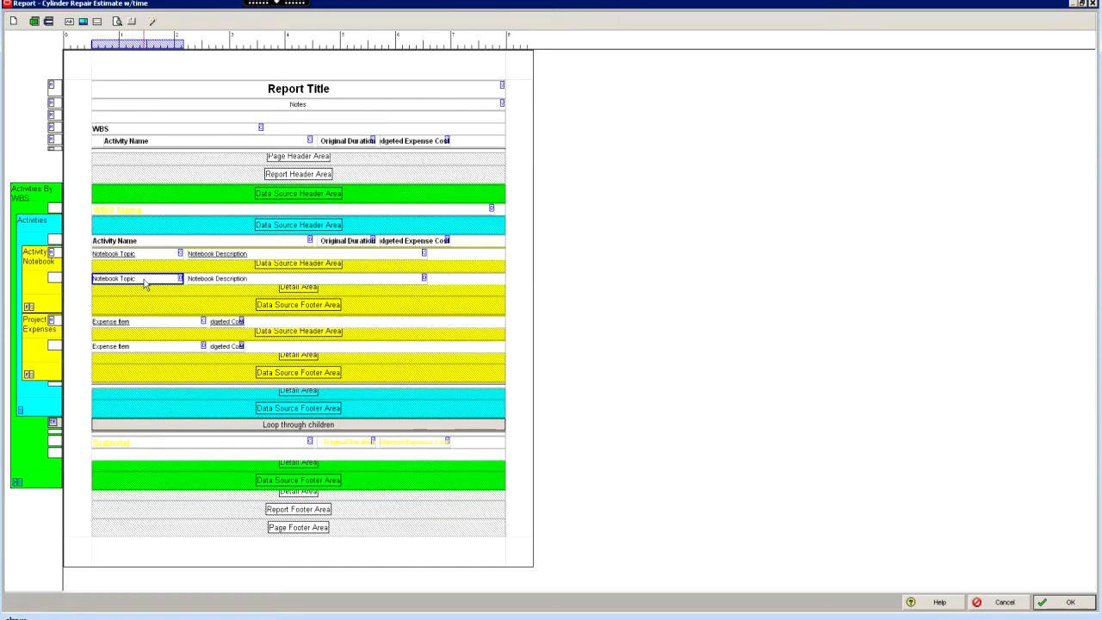
click(219, 255)
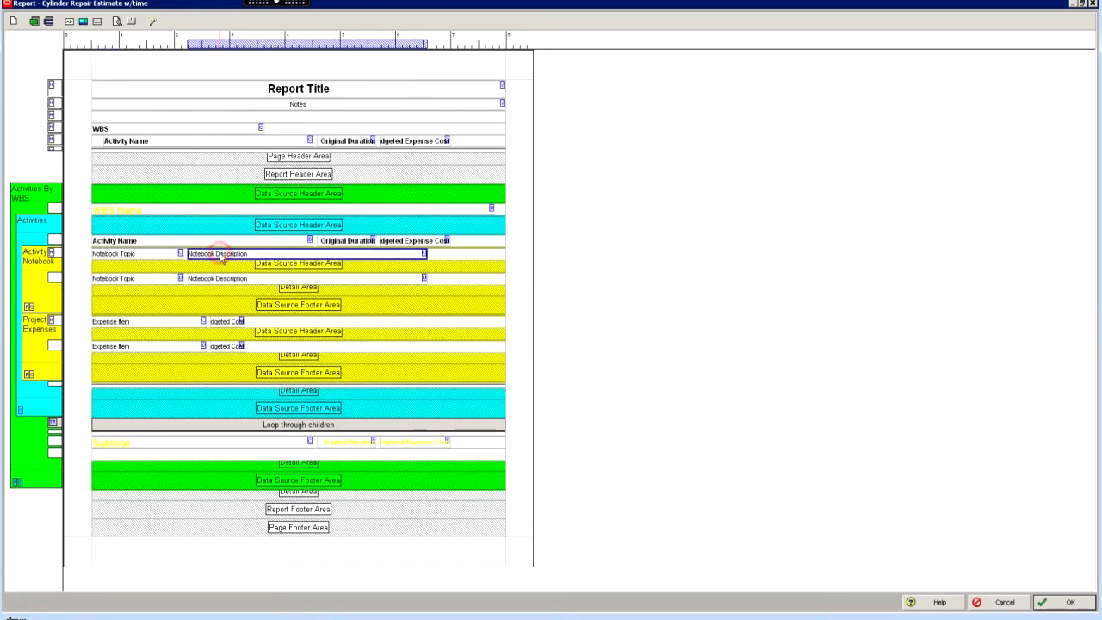
click(219, 280)
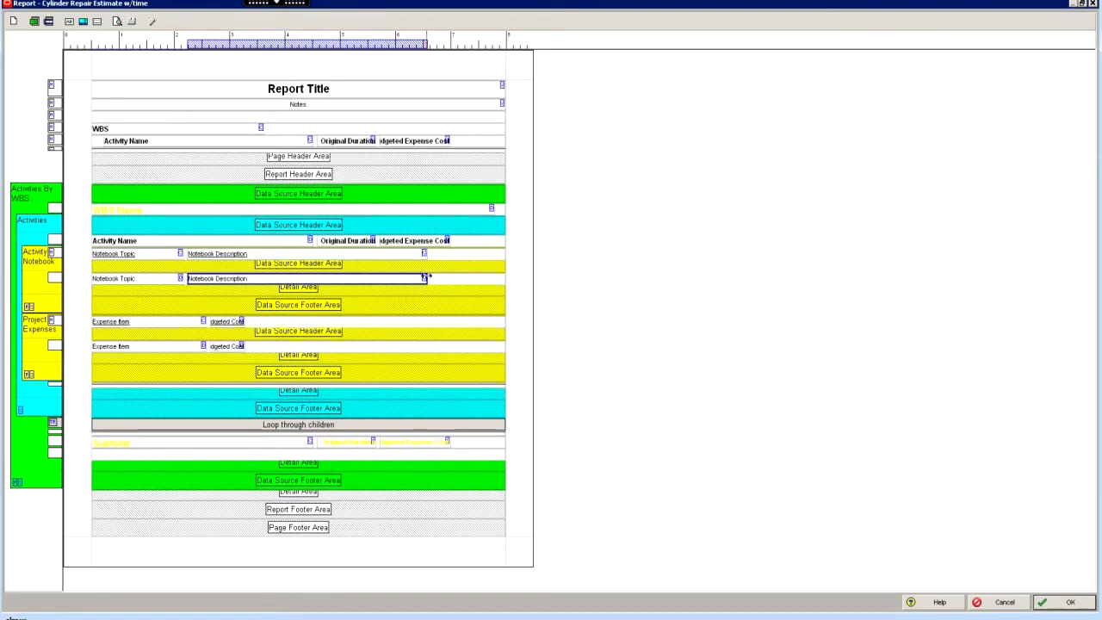
click(416, 255)
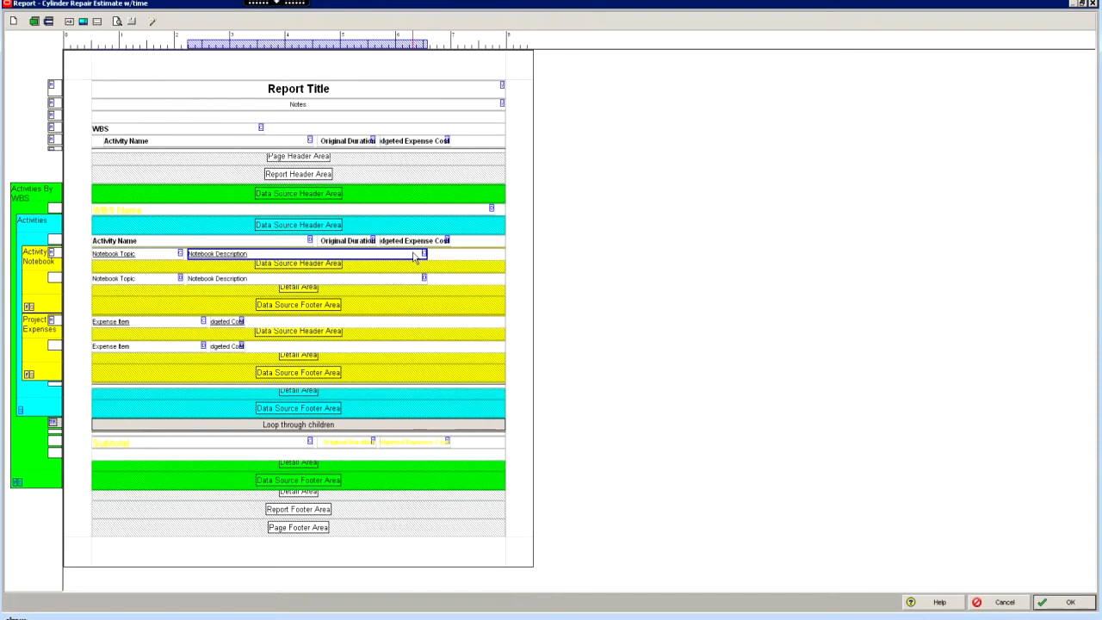
click(351, 242)
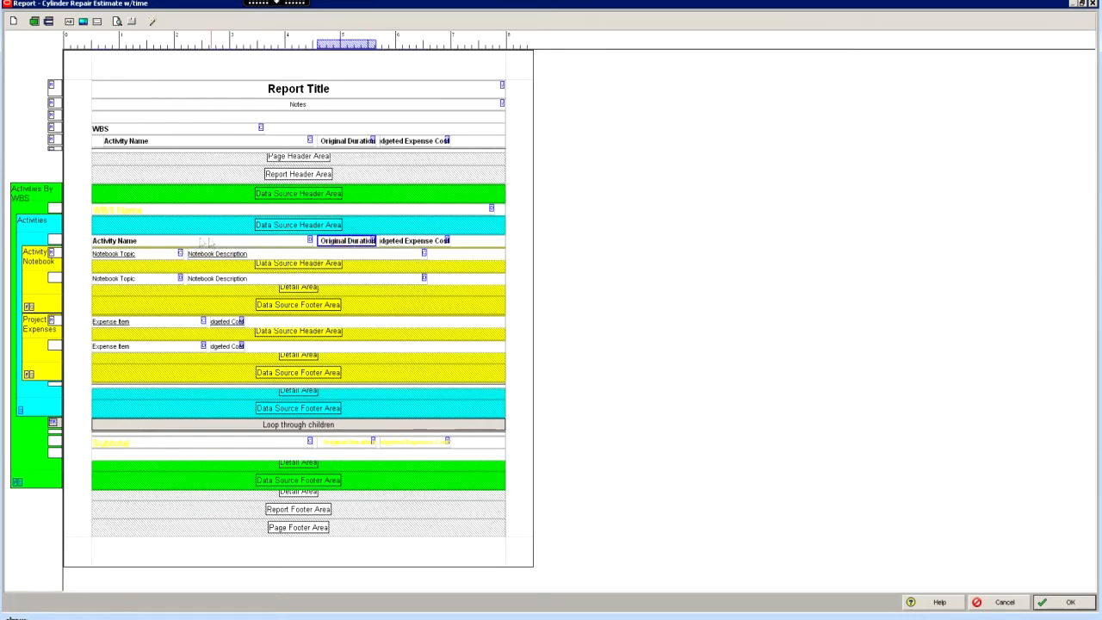
click(129, 210)
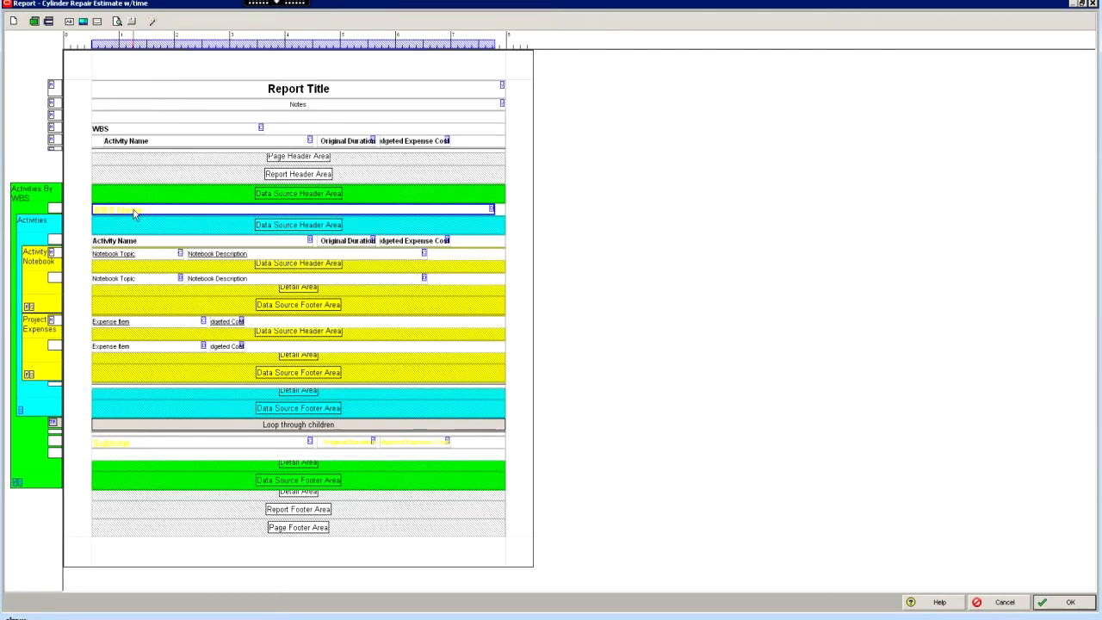
Inspect the cell properties of the WBS Name field and the Activity Name heading in the page header
right_click(135, 212)
click(157, 273)
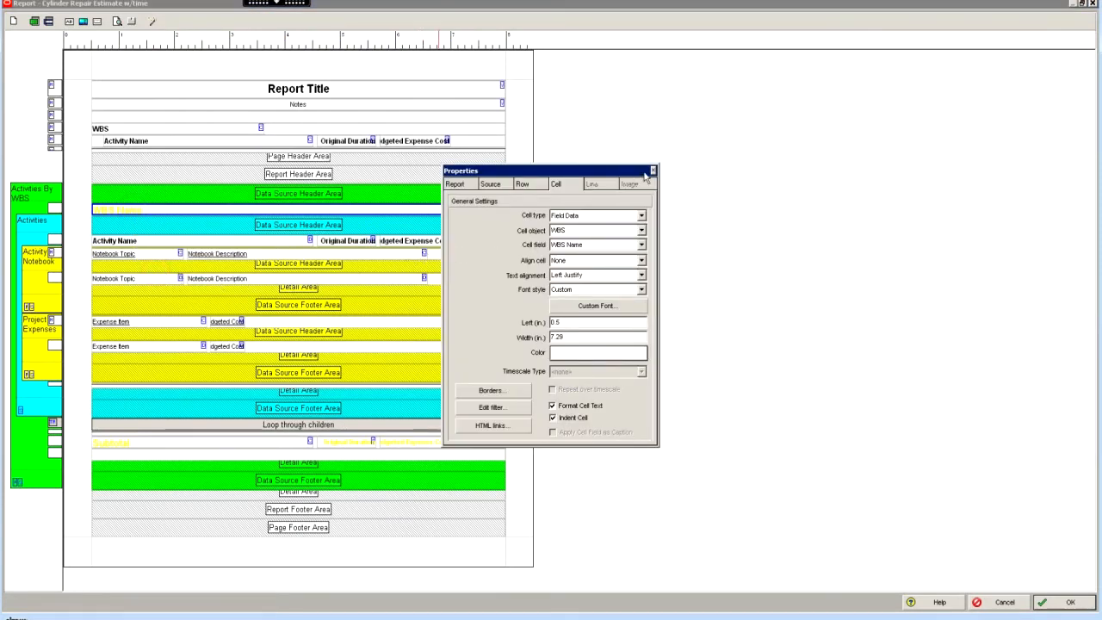
click(653, 170)
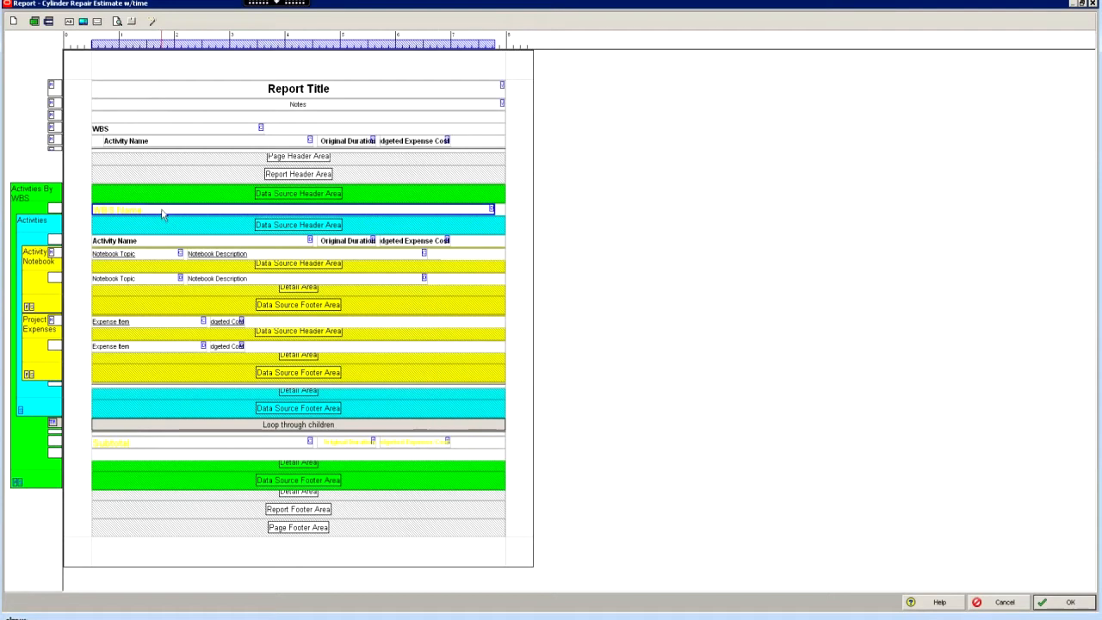
click(132, 22)
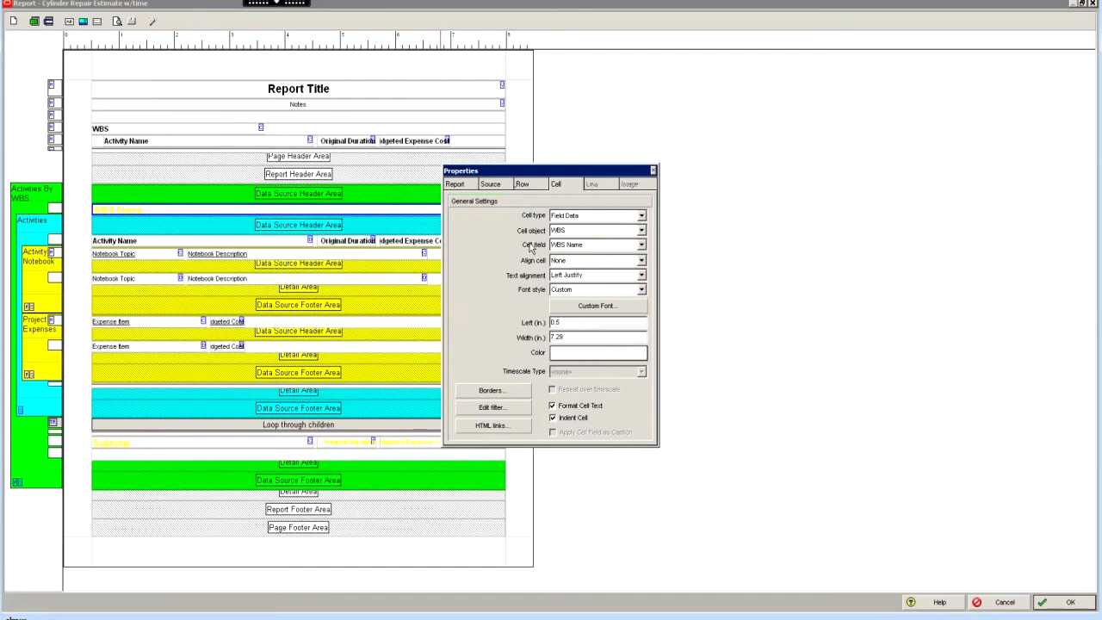
click(260, 142)
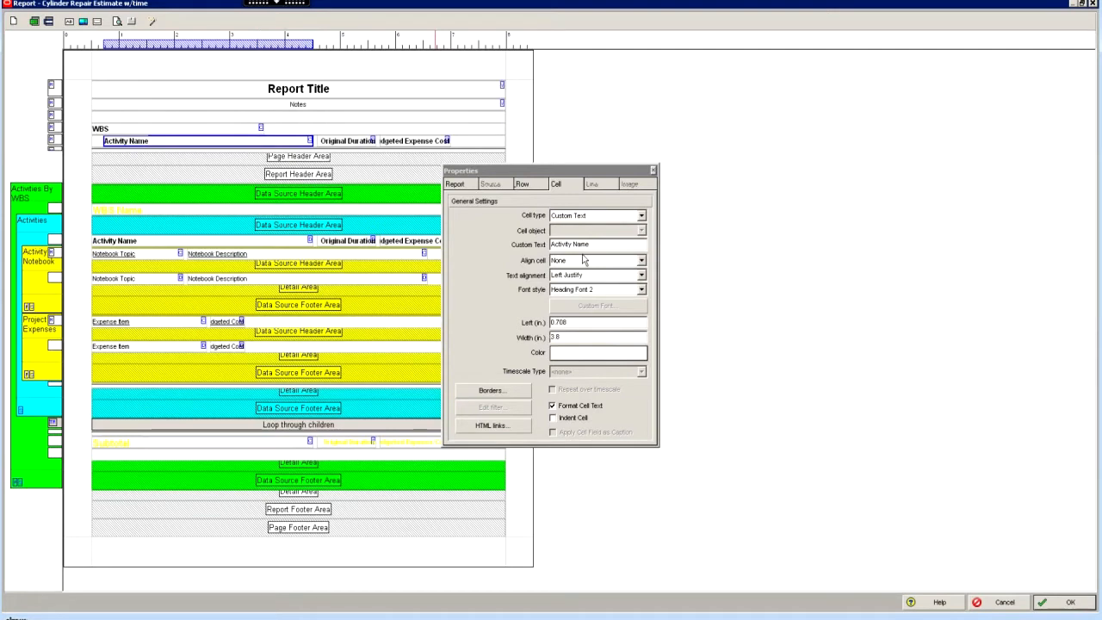
Set the custom font of the WBS Name cell to blue, size 16
click(181, 212)
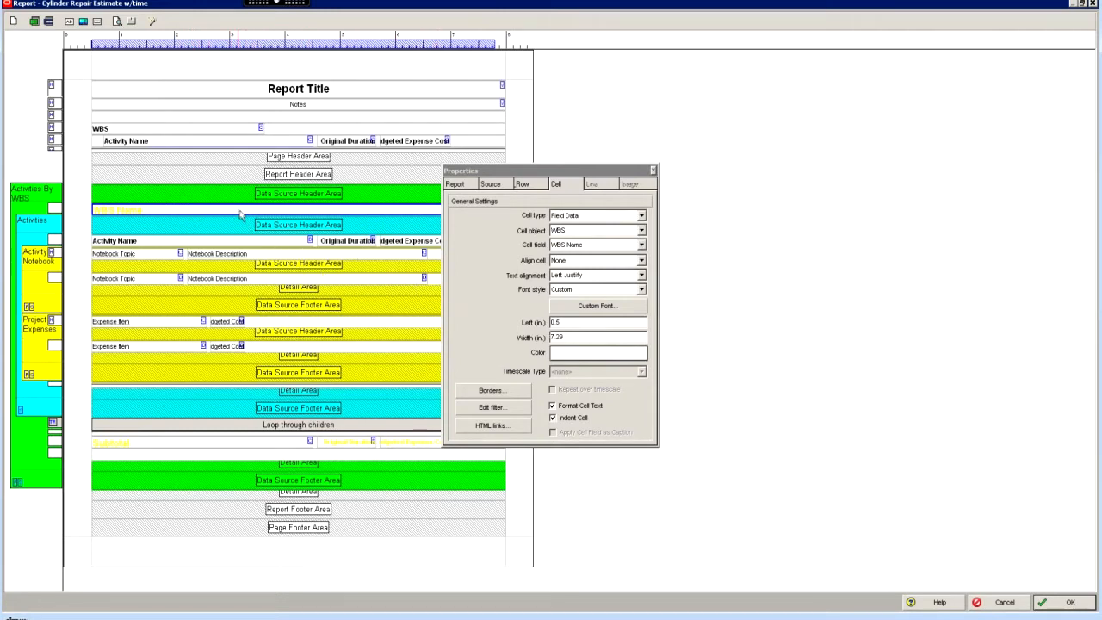
click(610, 307)
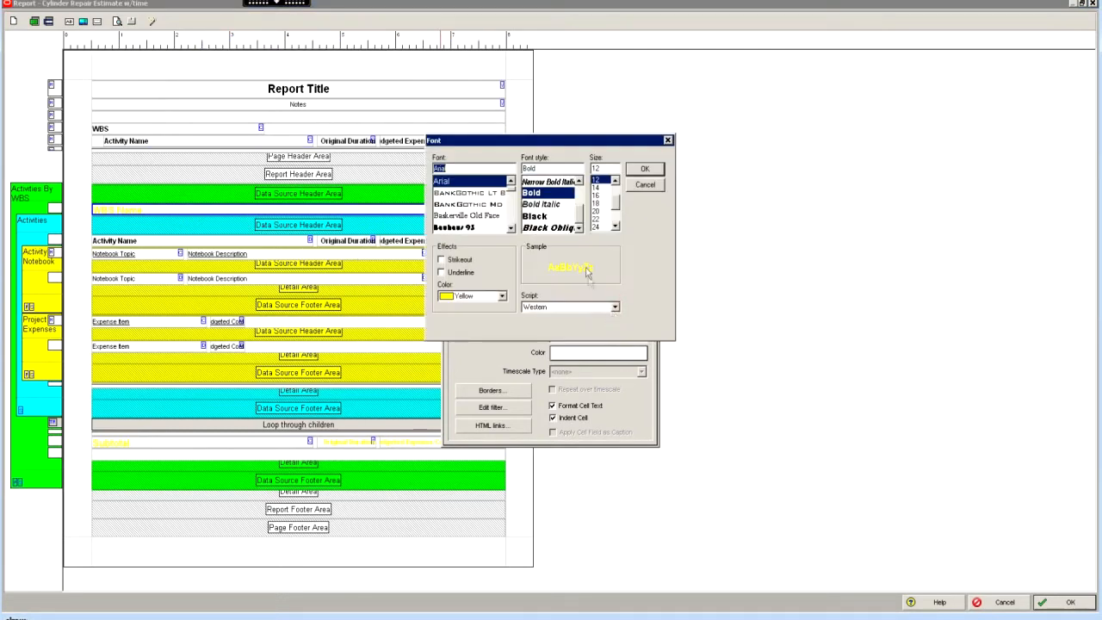
click(502, 296)
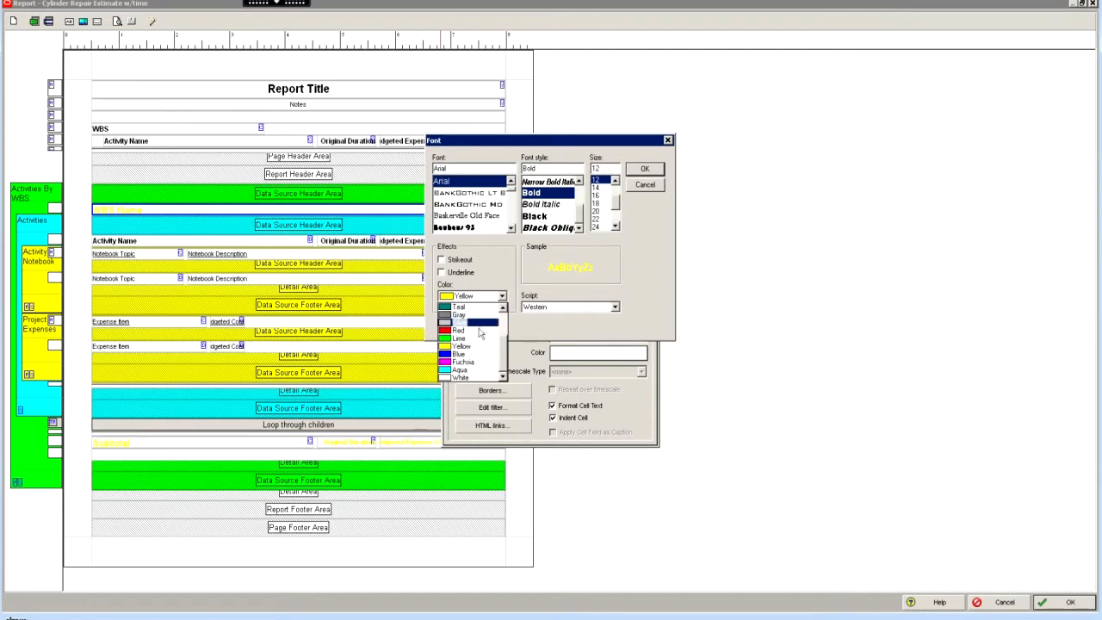
click(458, 353)
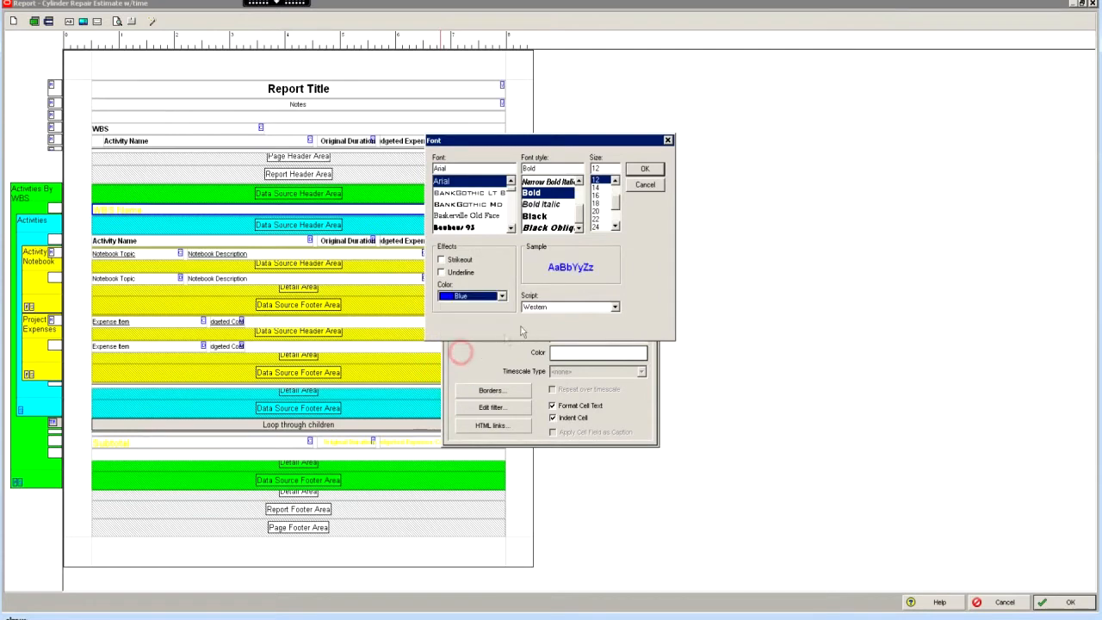
click(596, 197)
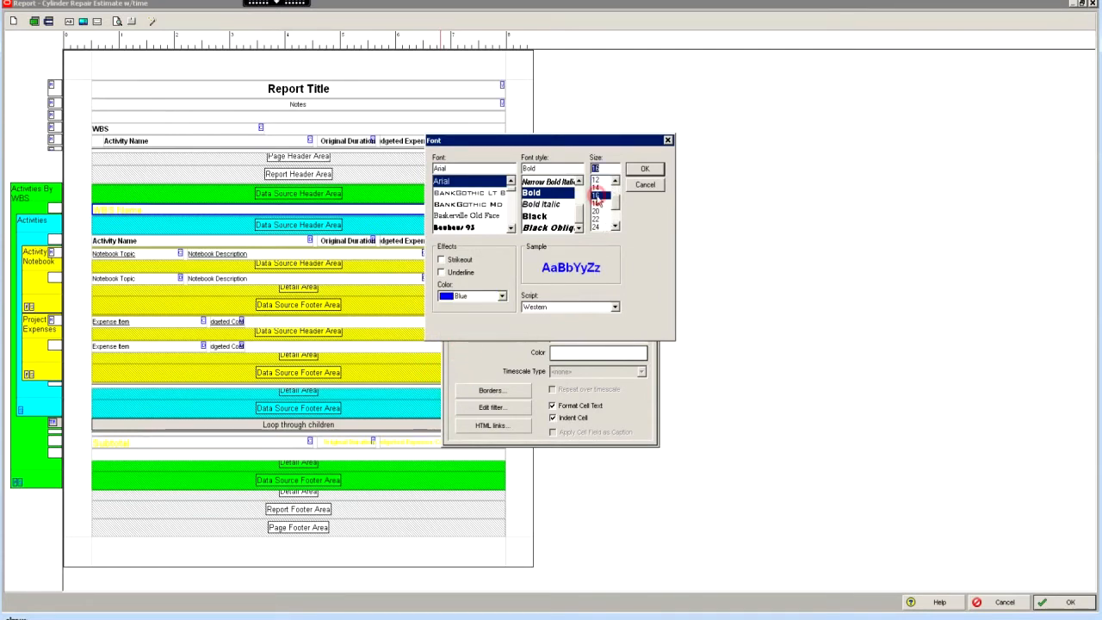
click(644, 169)
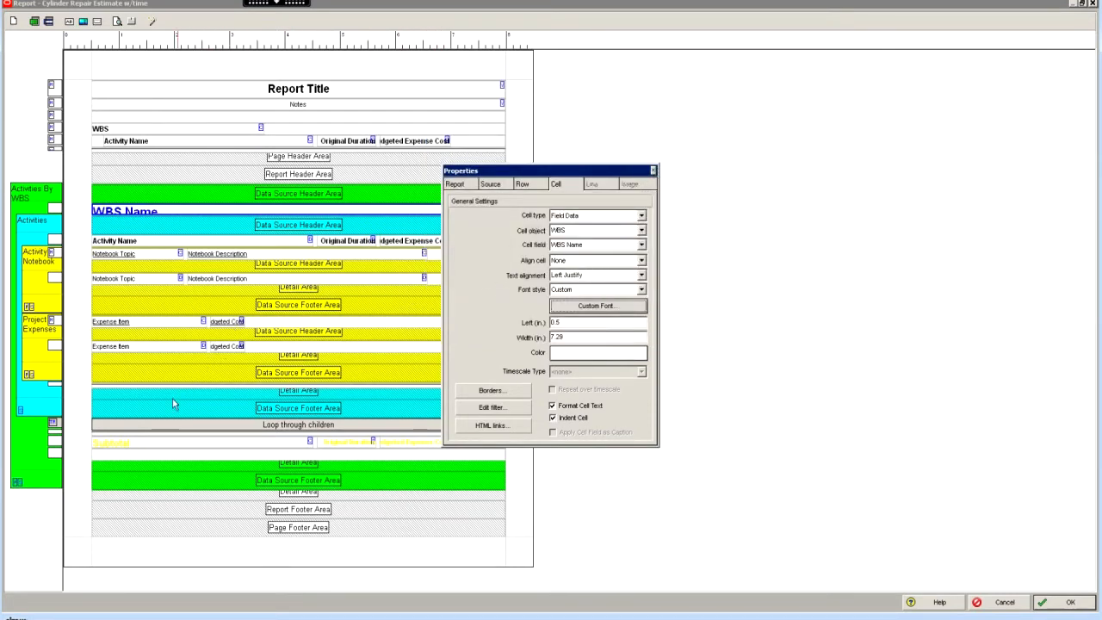
Set the custom font of the Subtotal label cell to red, size 14
click(153, 445)
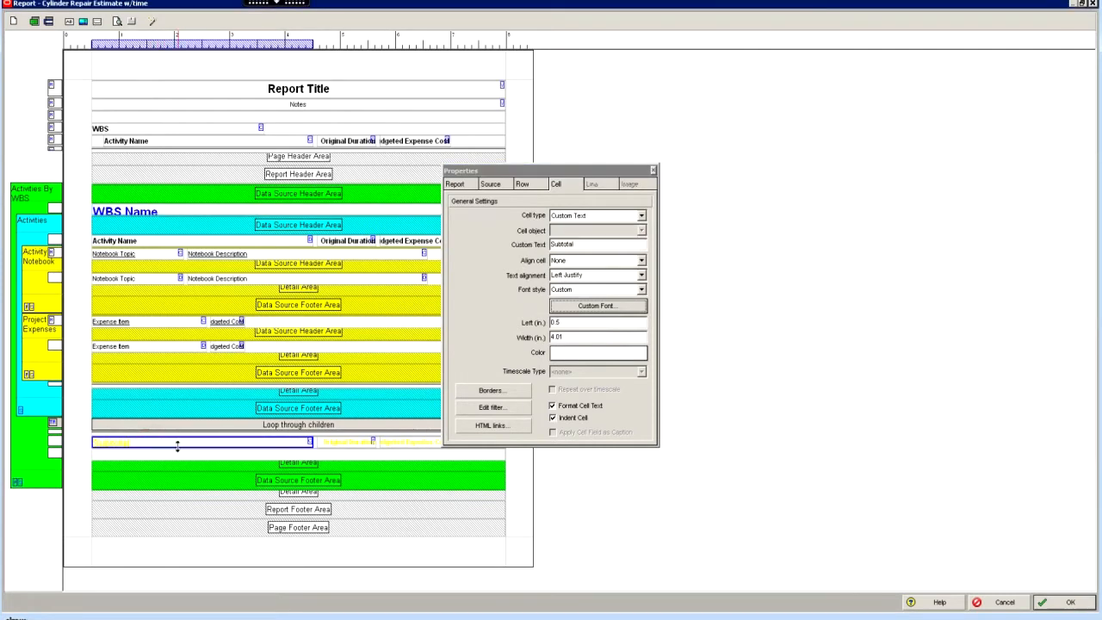
click(628, 306)
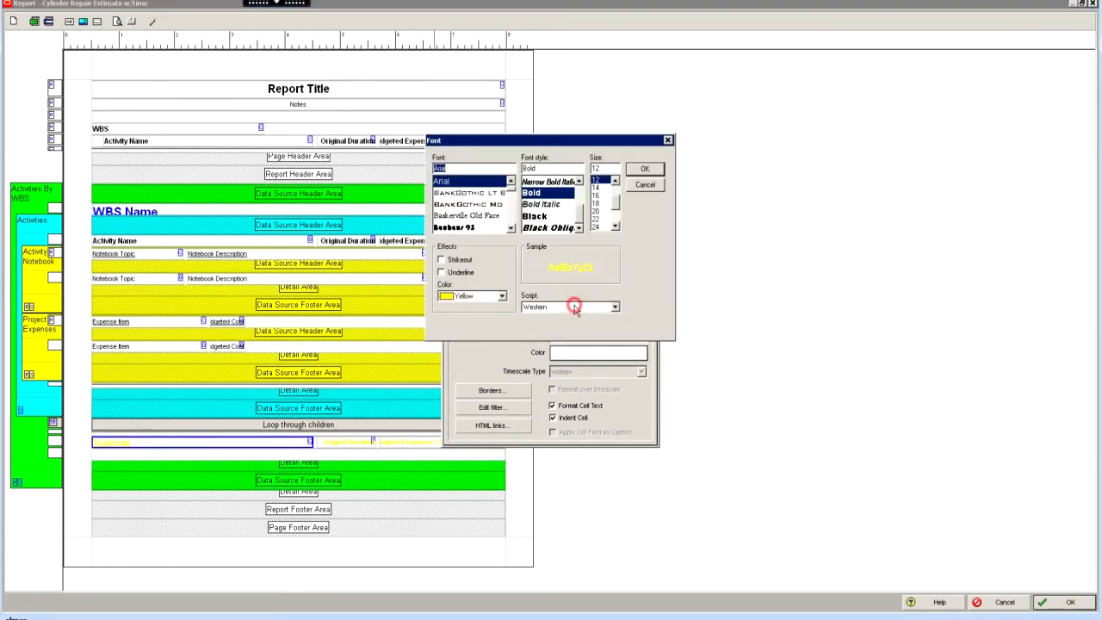
click(502, 296)
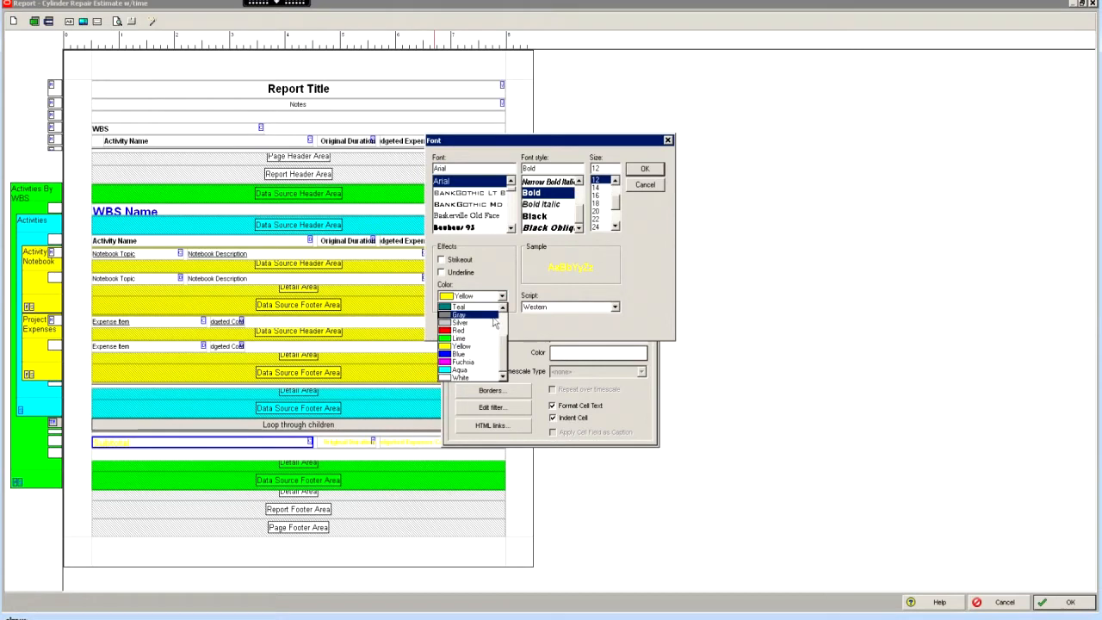
click(476, 332)
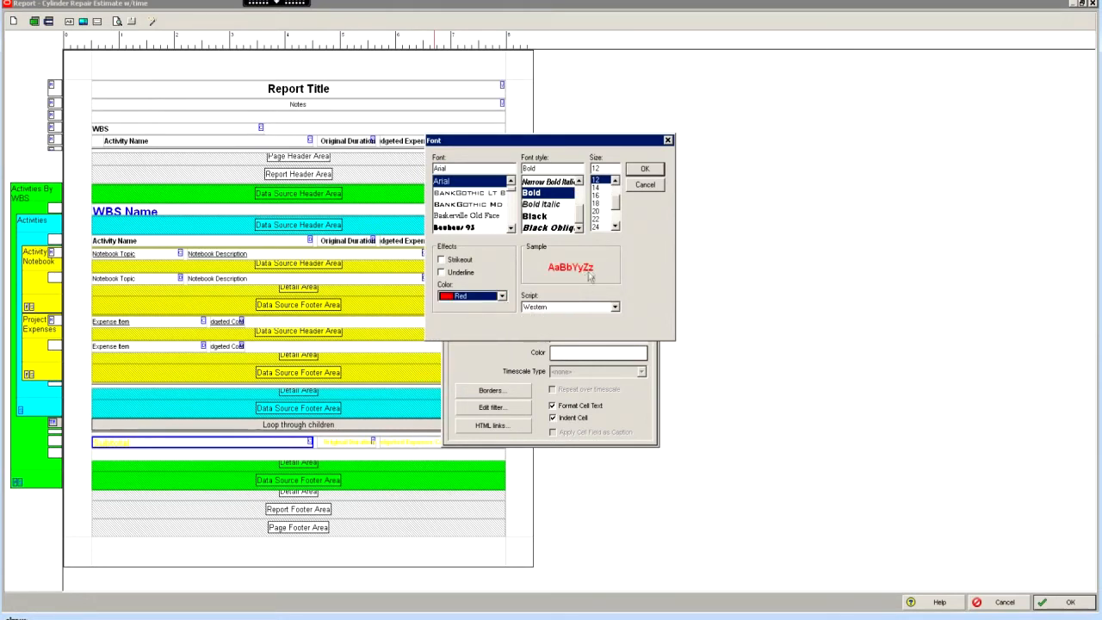
click(597, 195)
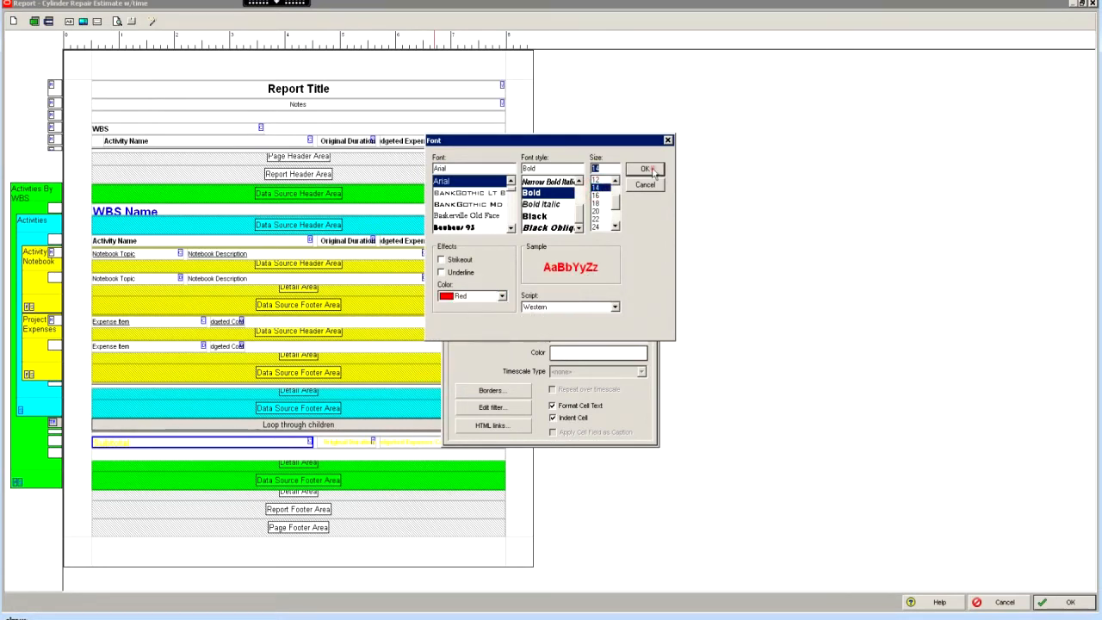
click(645, 169)
Set the custom font of the Original Duration cell in the Subtotal row to red, size 14
click(334, 444)
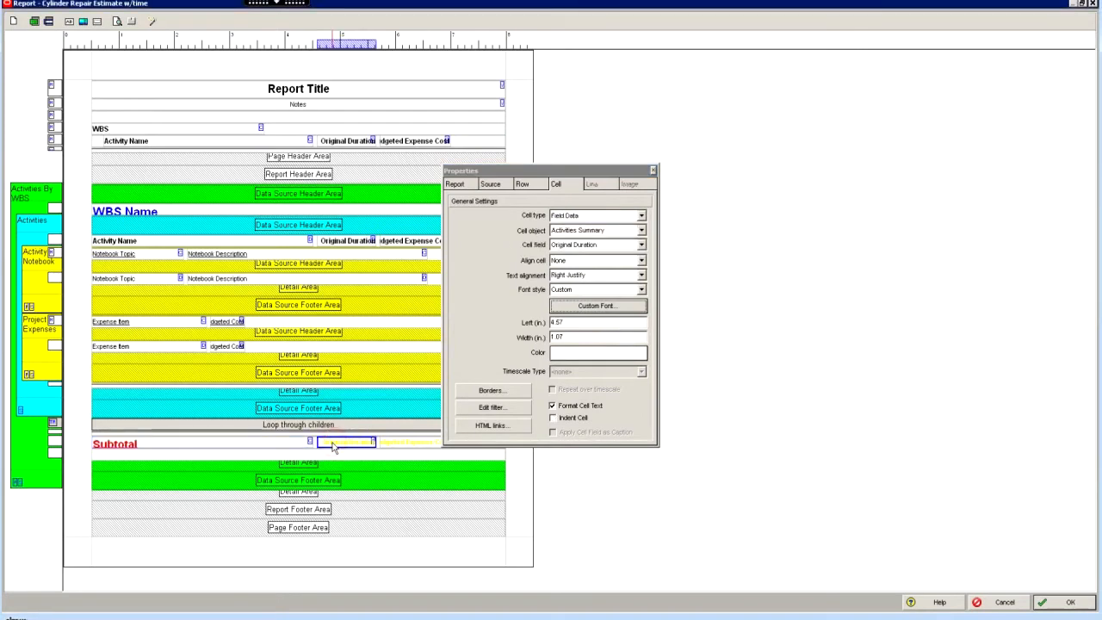
click(596, 306)
click(499, 296)
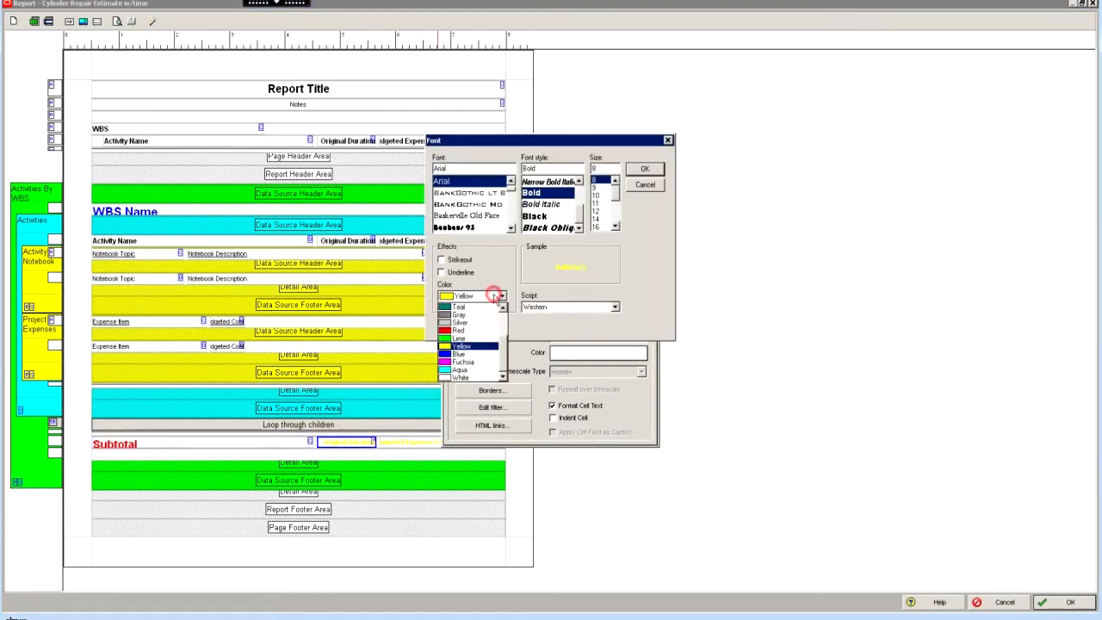
click(470, 334)
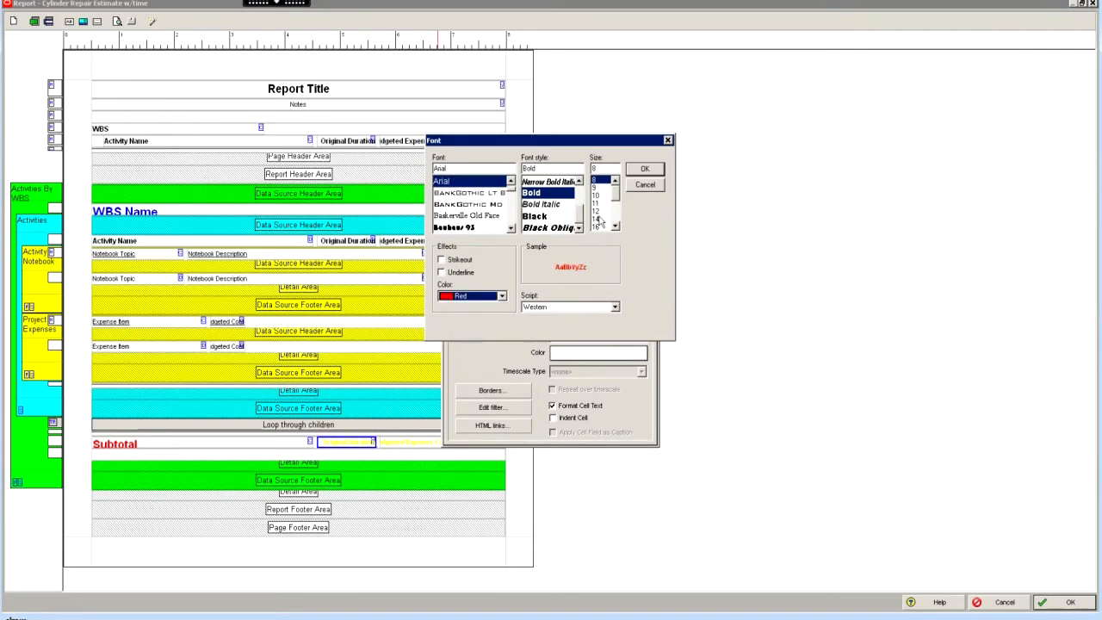
click(600, 219)
click(645, 169)
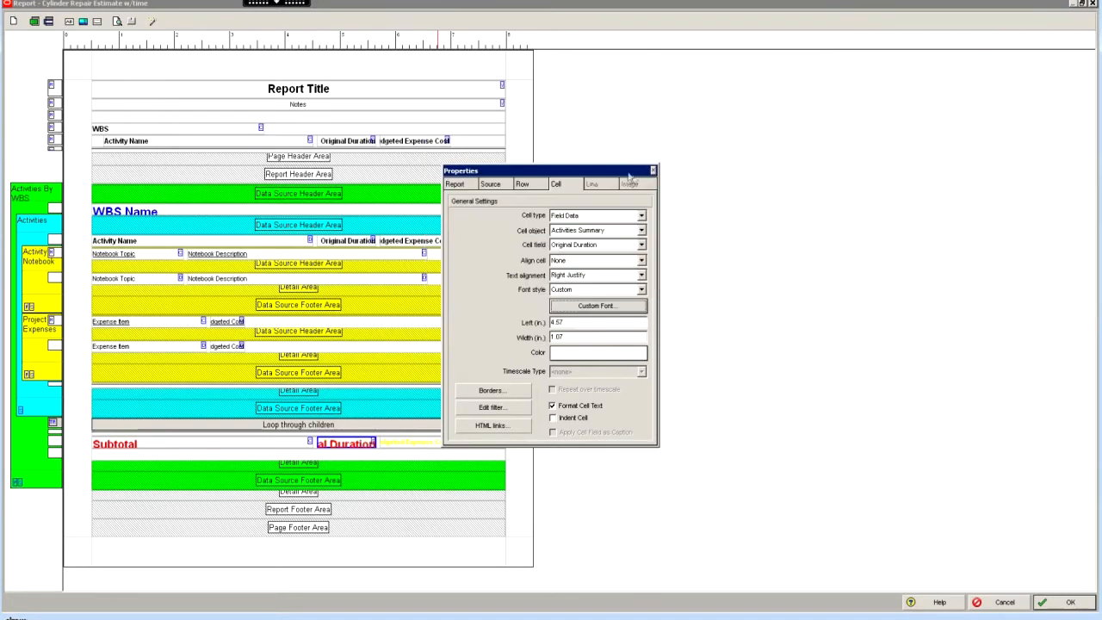
Set the custom font of the Budgeted Expense Cost cell in the Subtotal row to red, size 14, and close the properties
drag(620, 174, 730, 158)
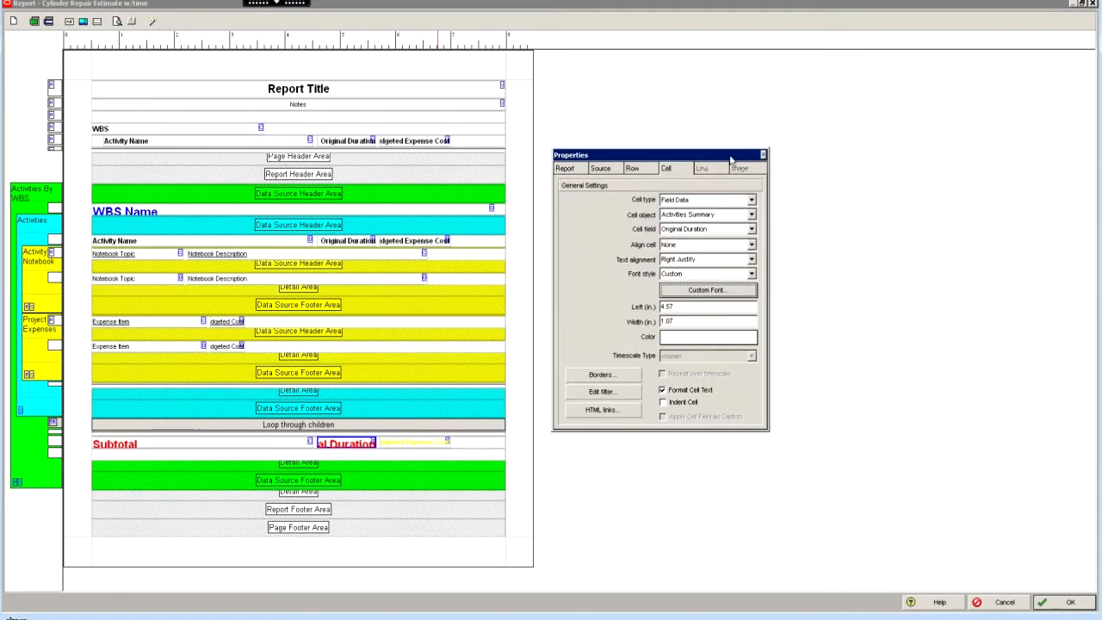
click(394, 446)
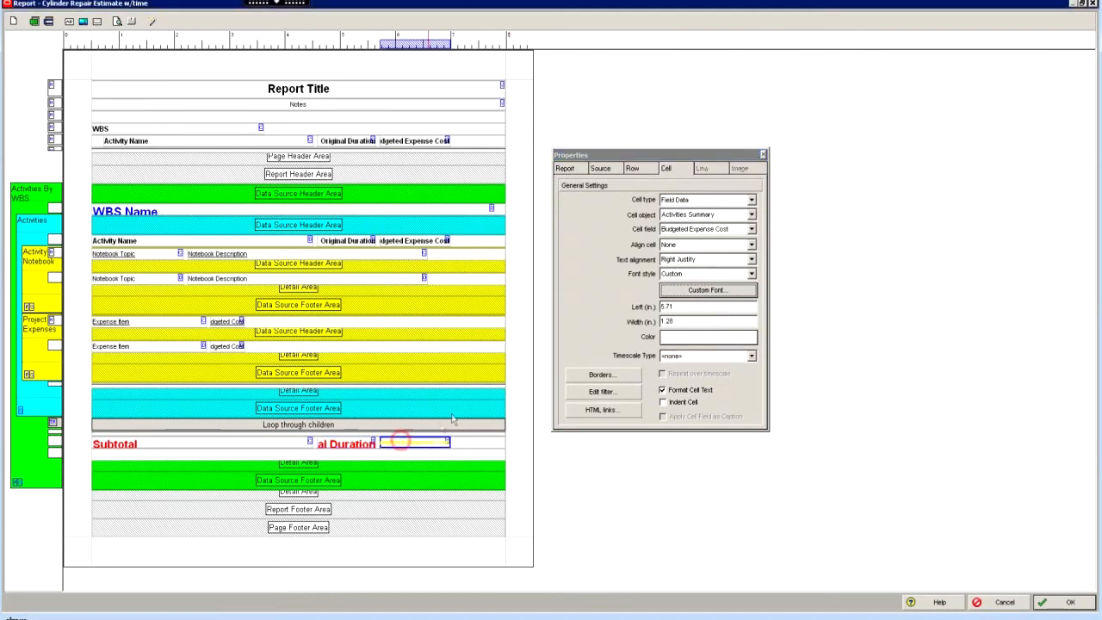
click(686, 290)
click(483, 298)
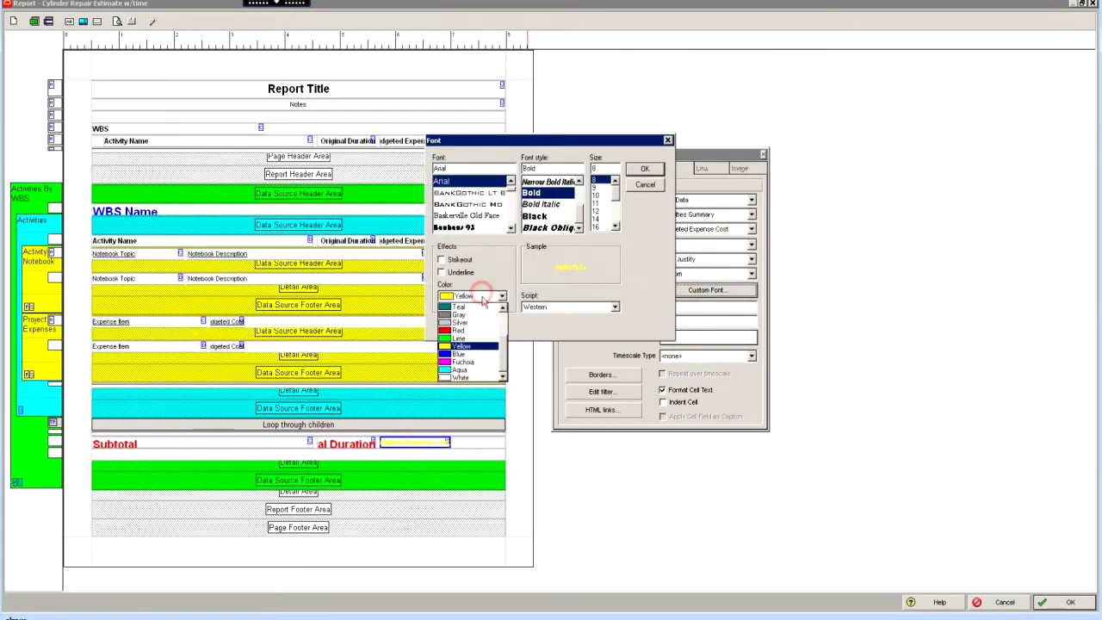
click(466, 330)
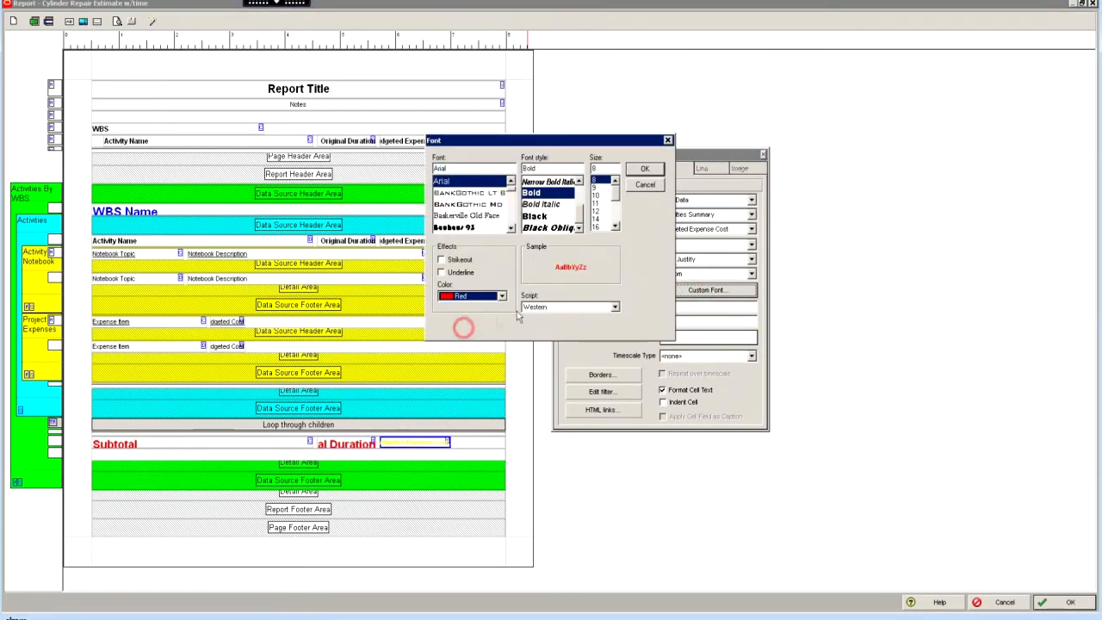
click(597, 218)
click(645, 169)
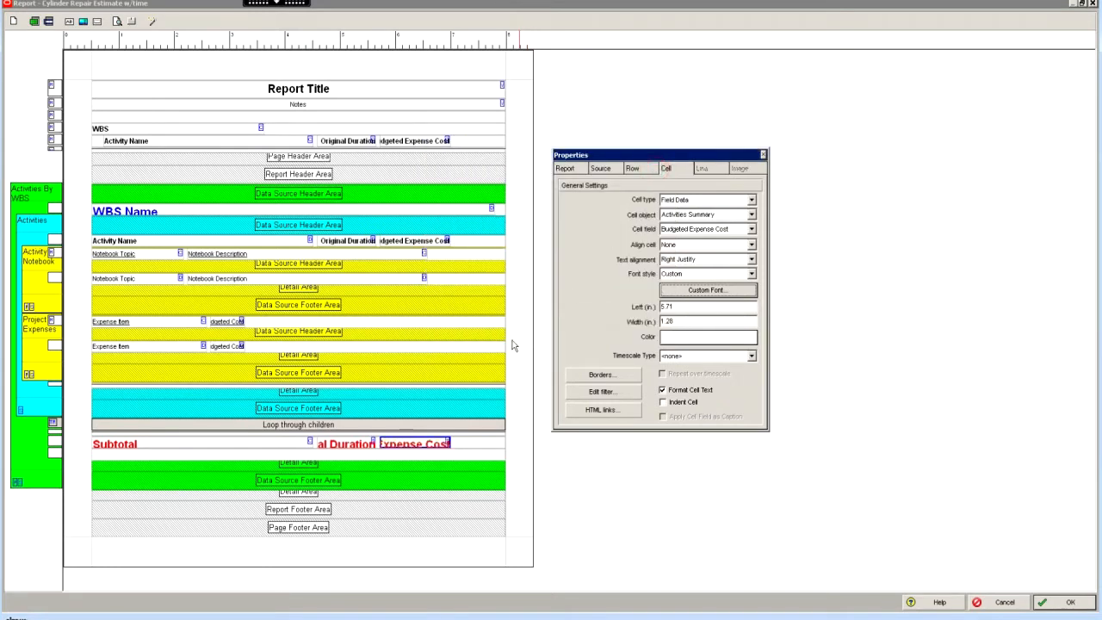
click(763, 155)
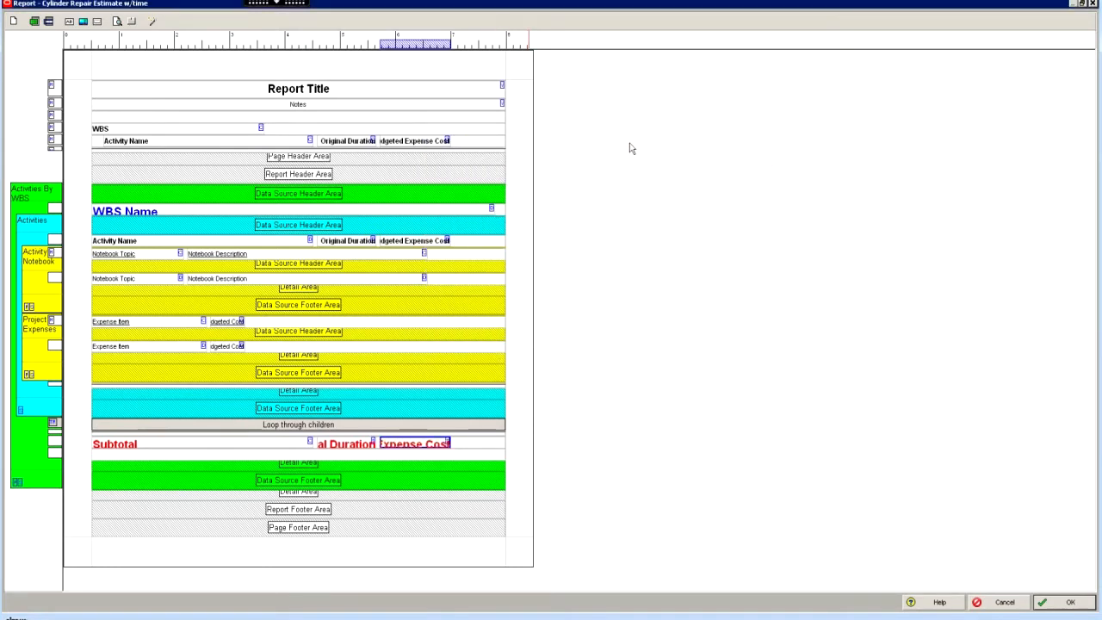
Preview the report, check the WBS headings and subtotals on both pages, and return to the report layout
click(121, 29)
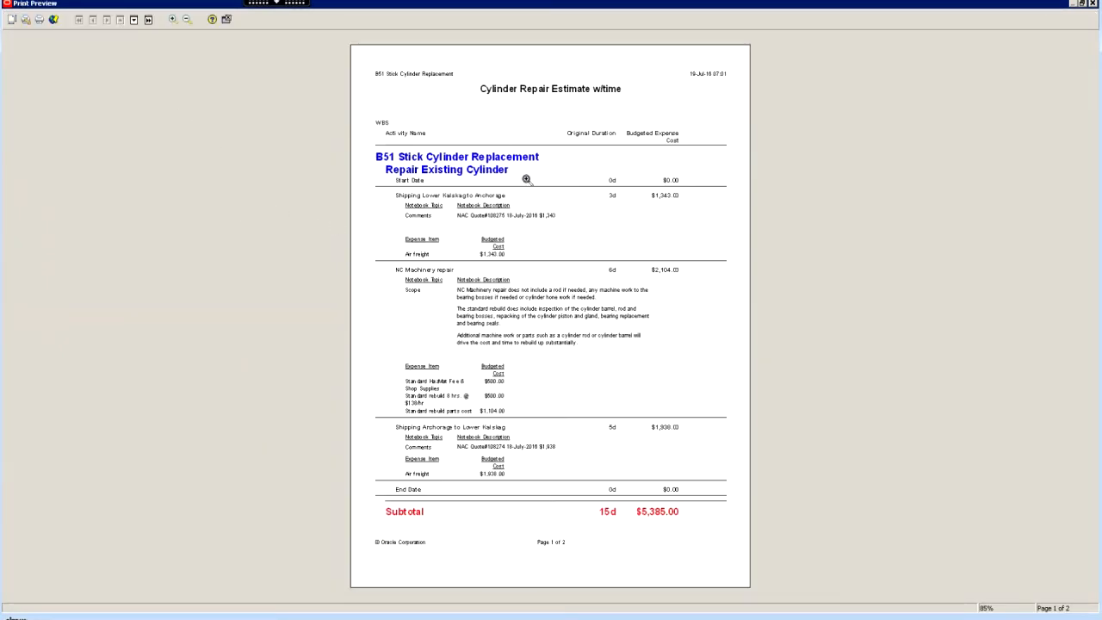
click(521, 179)
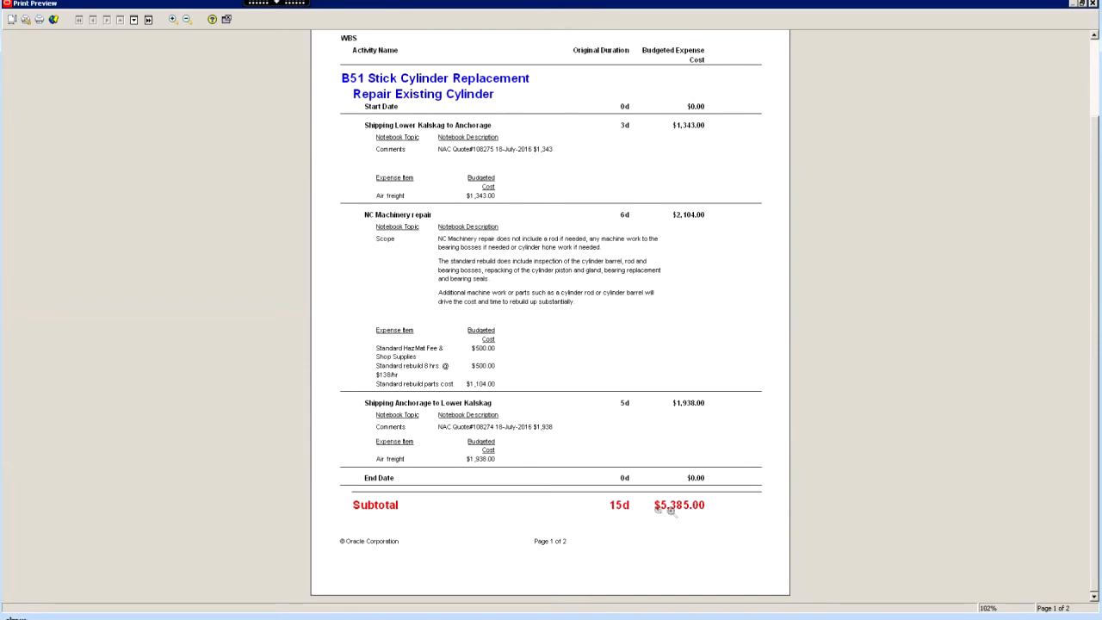
key(Page_Down)
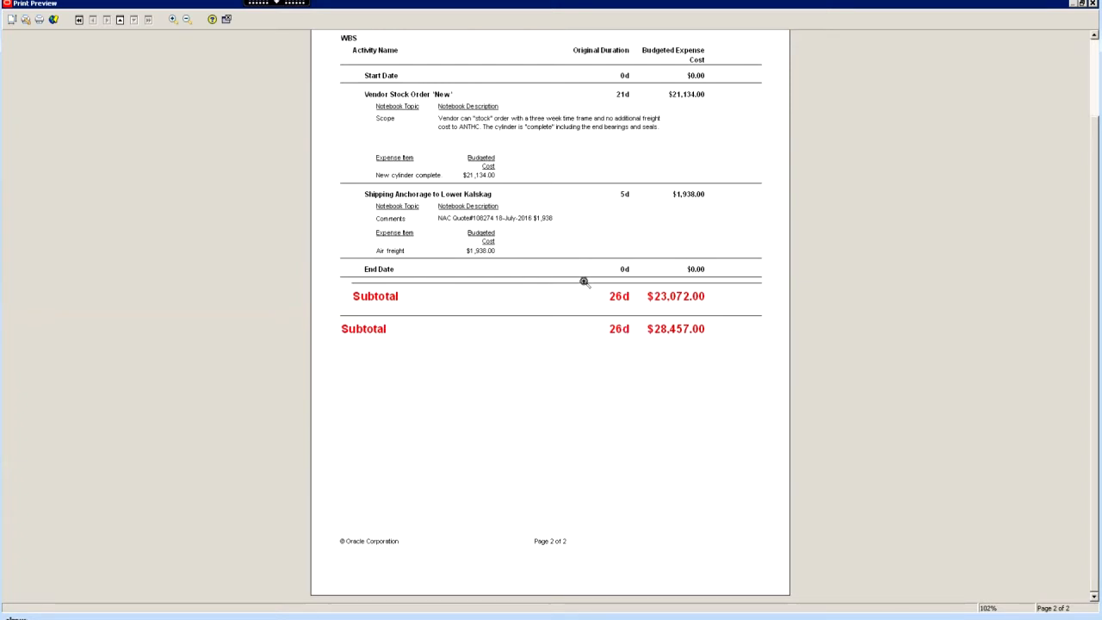
scroll(586, 278, up, 1)
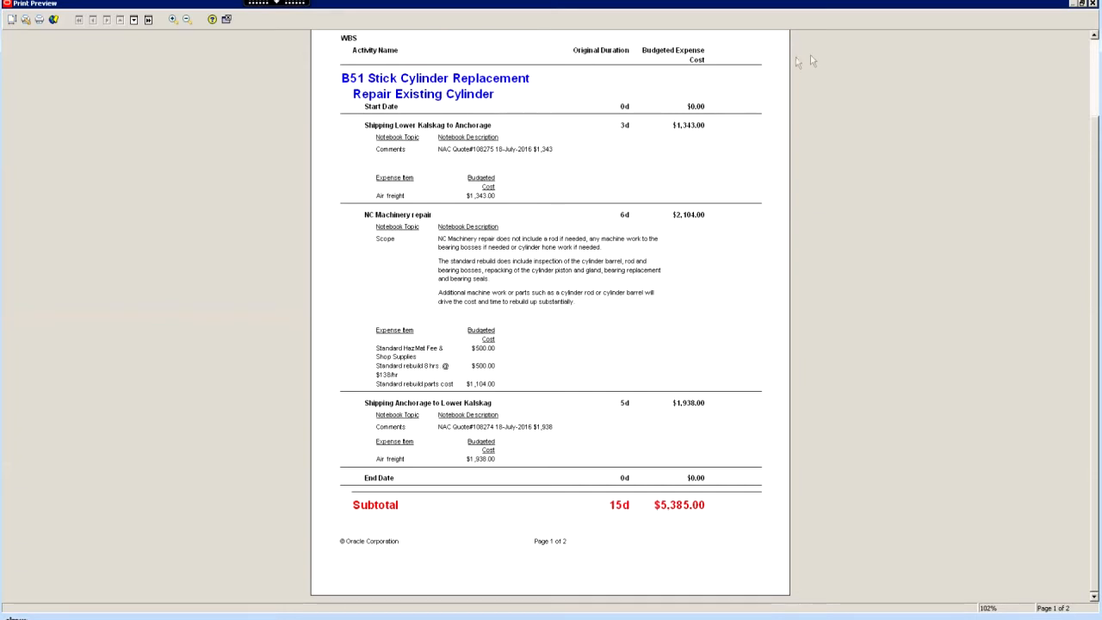
click(1093, 4)
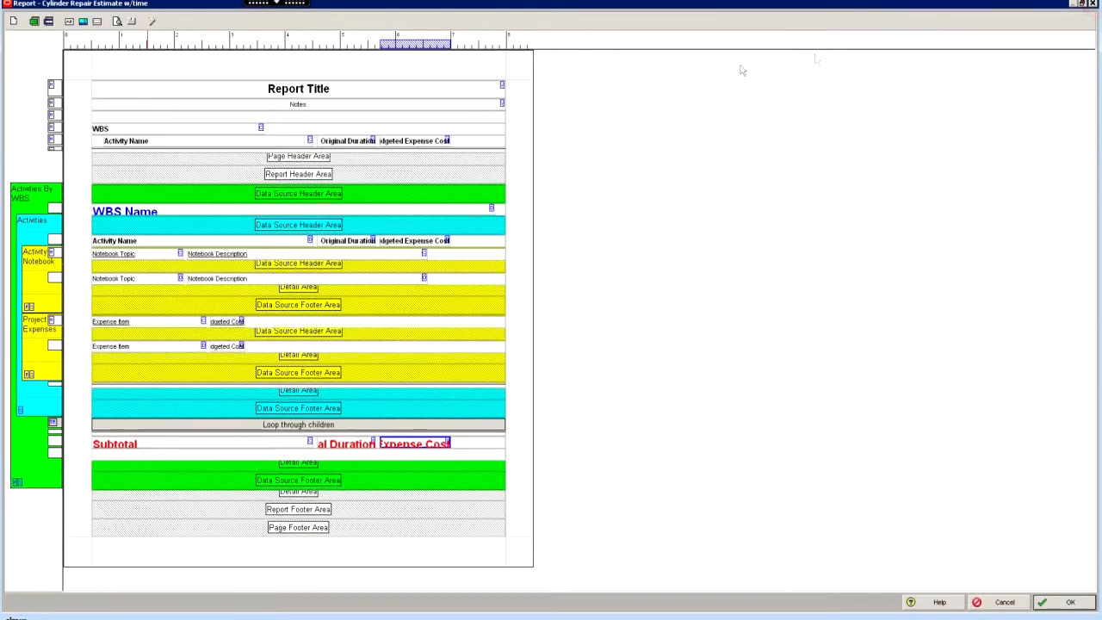
Delete the WBS heading cell from the page header area
click(121, 130)
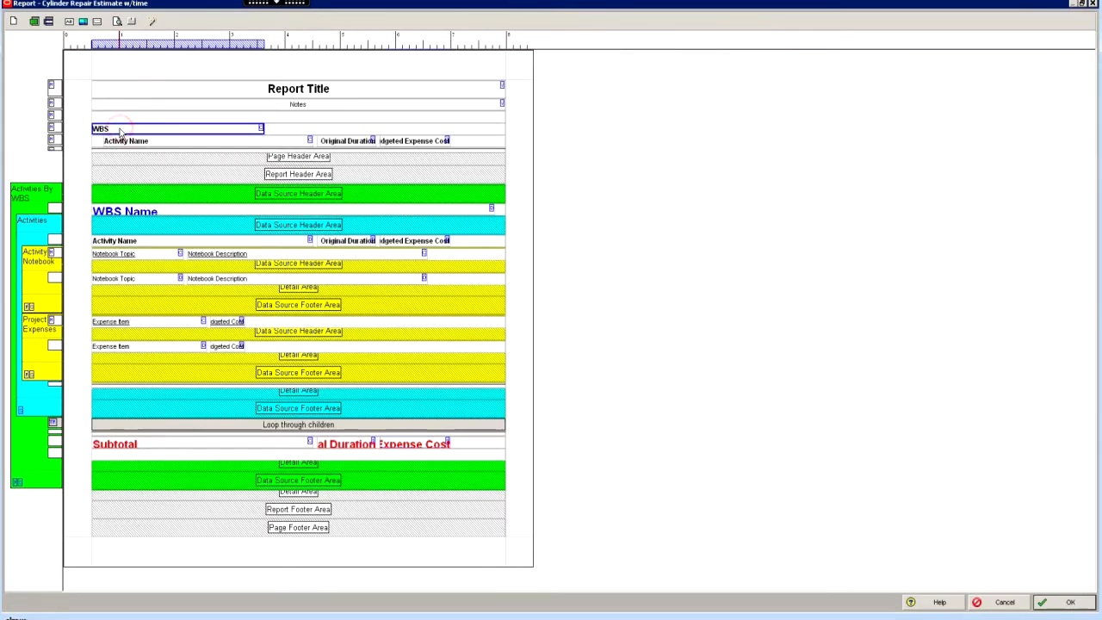
right_click(120, 131)
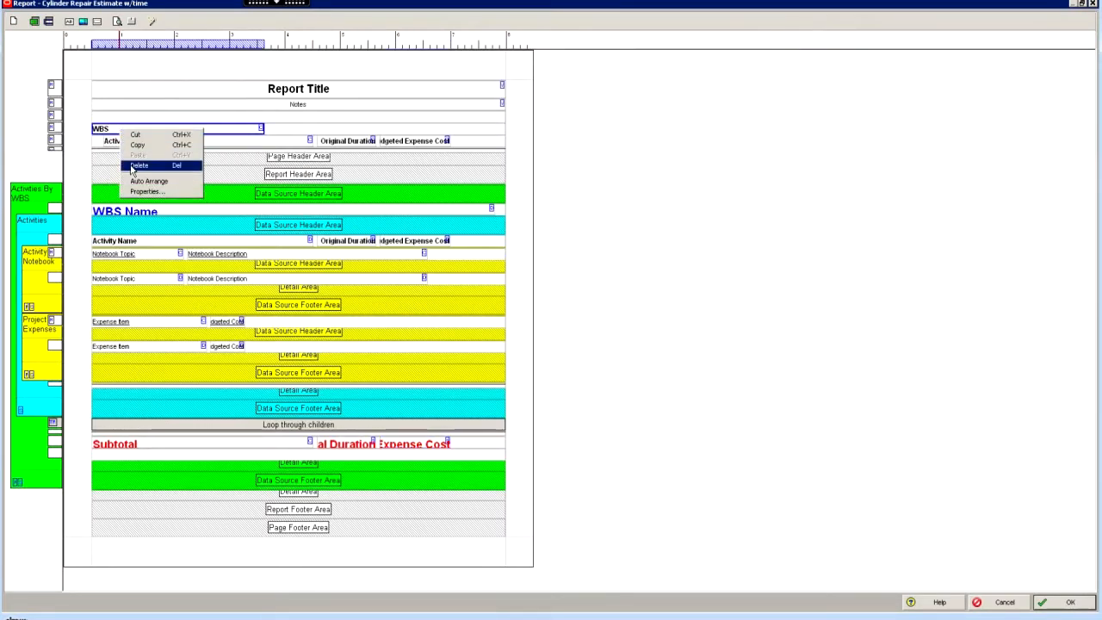
click(131, 169)
click(510, 332)
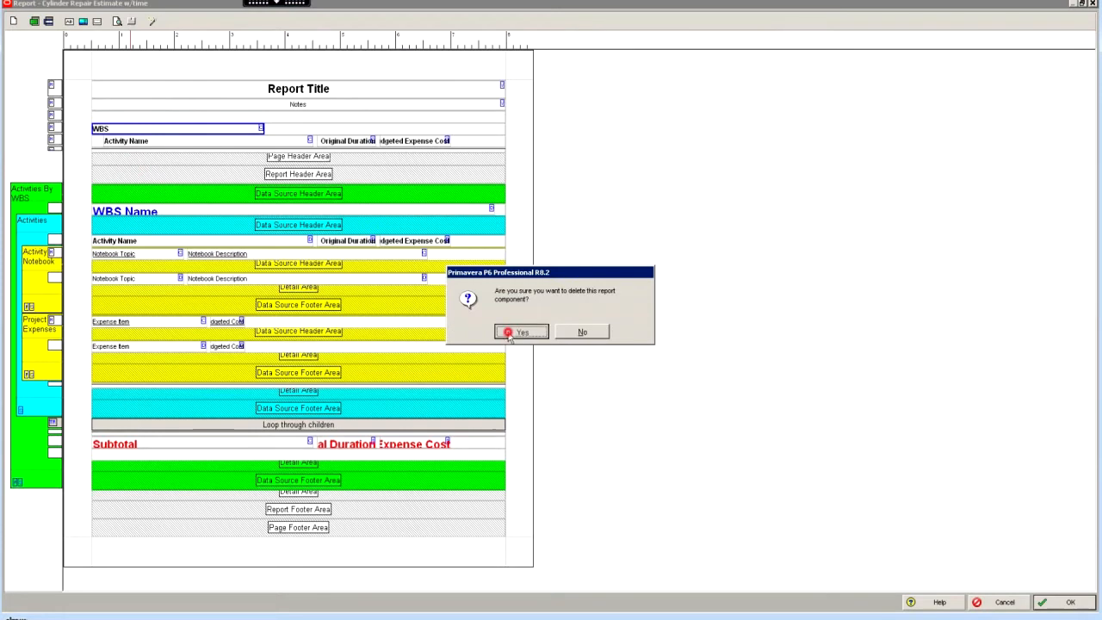
Delete the Activity Name heading cell from the page header area
click(213, 144)
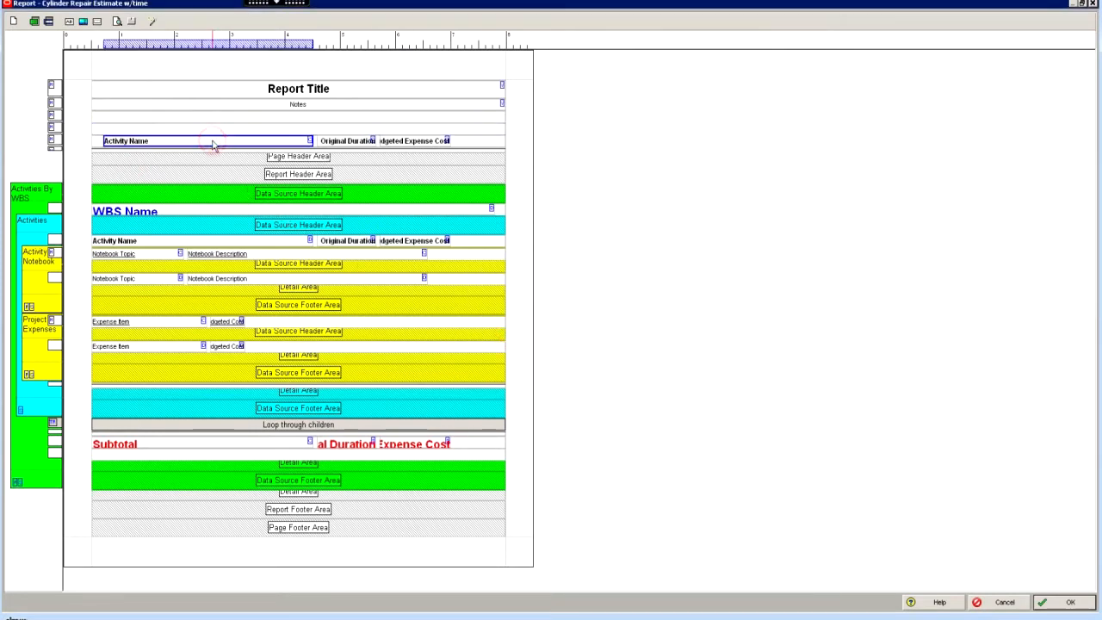
click(164, 245)
click(199, 146)
right_click(199, 145)
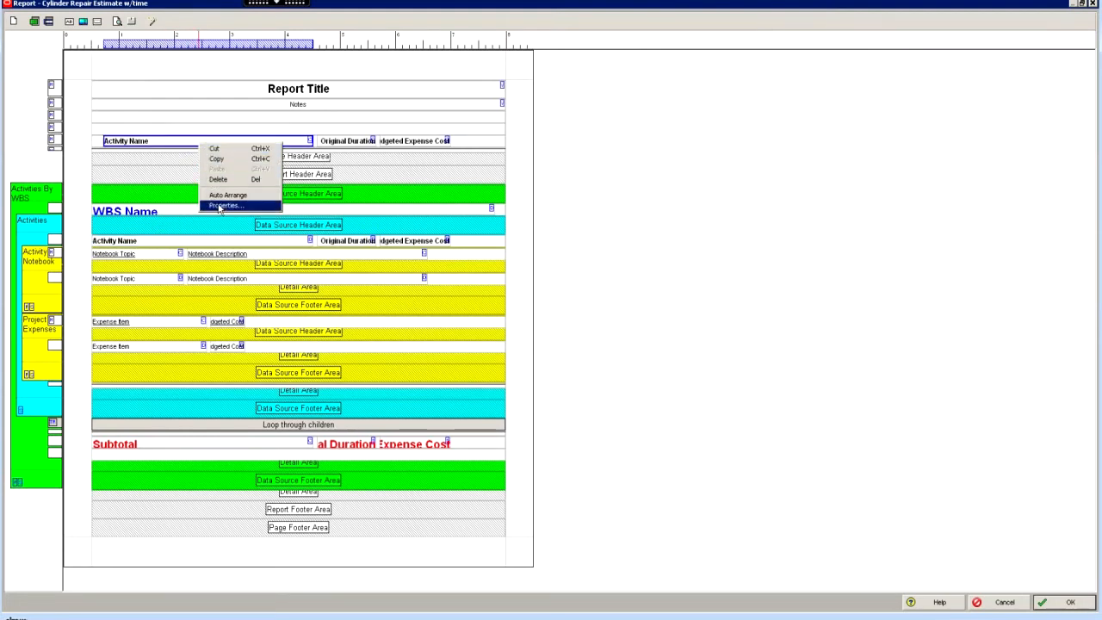
click(220, 179)
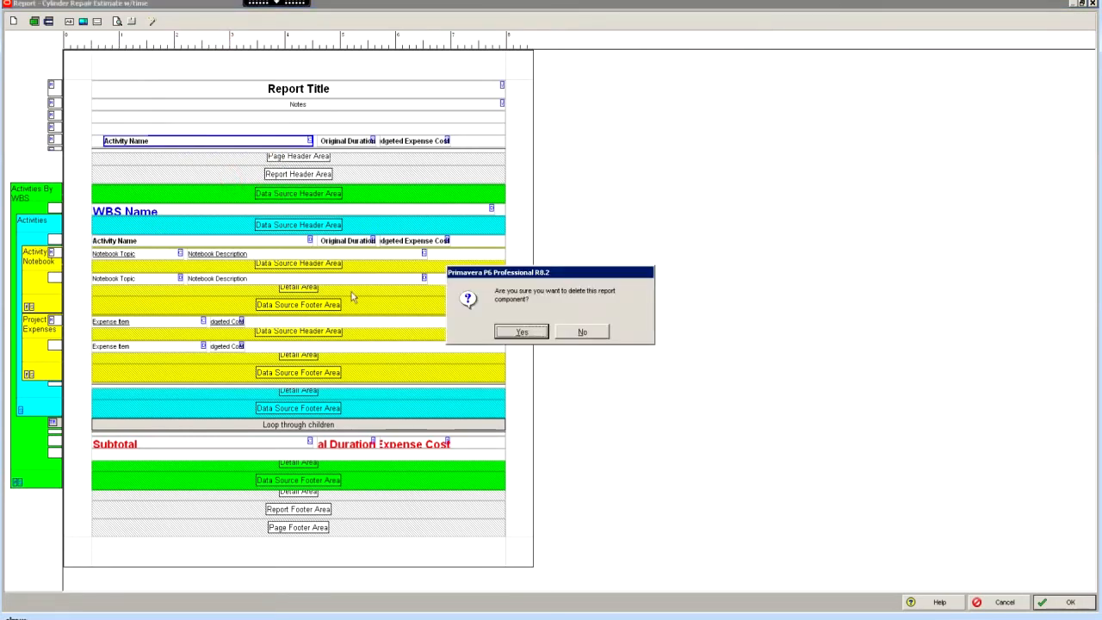
click(509, 335)
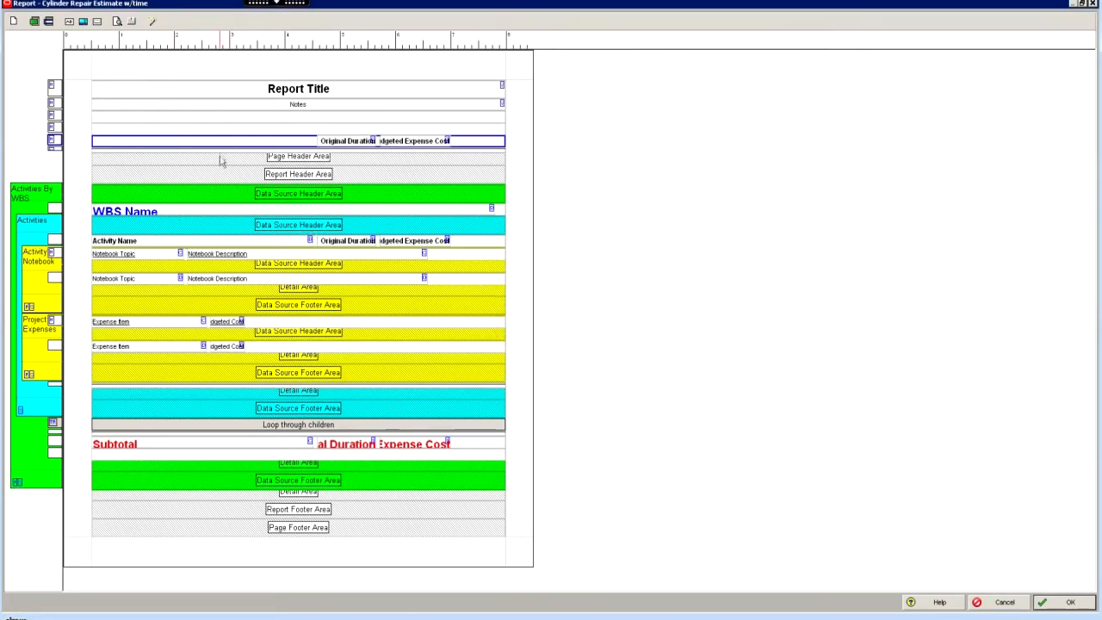
Delete the first empty row beneath the Notes row in the page header area
click(238, 118)
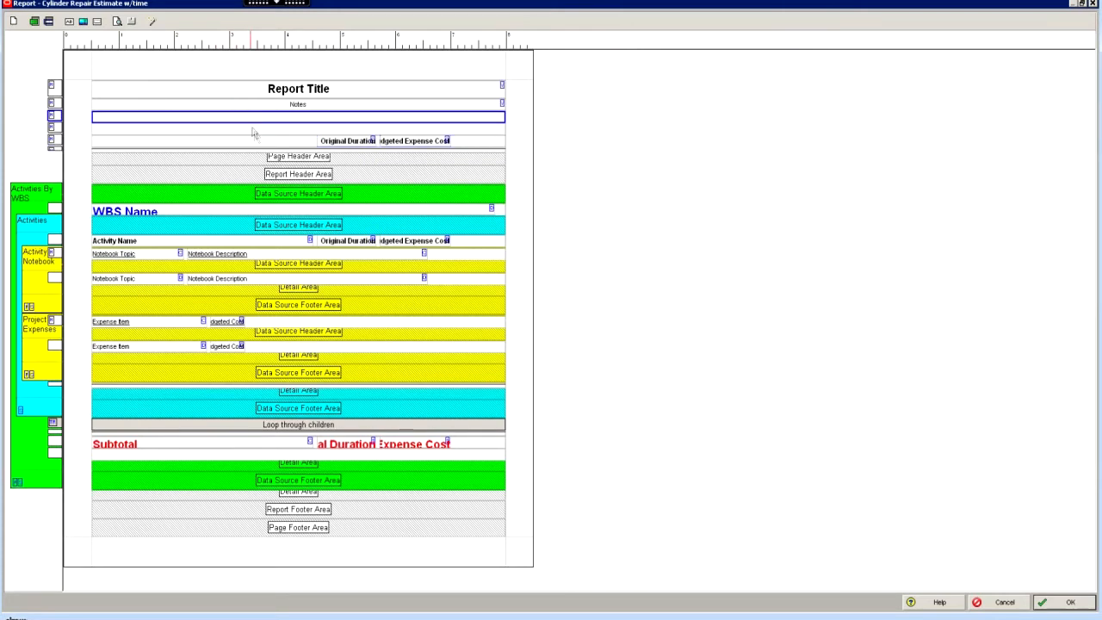
click(316, 244)
right_click(316, 245)
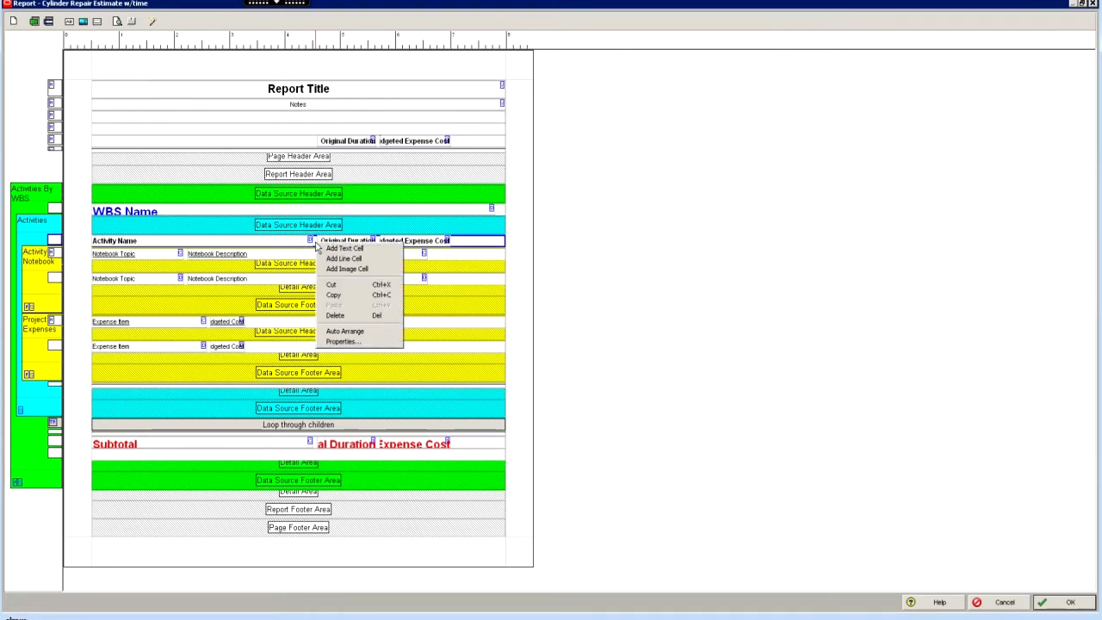
click(304, 132)
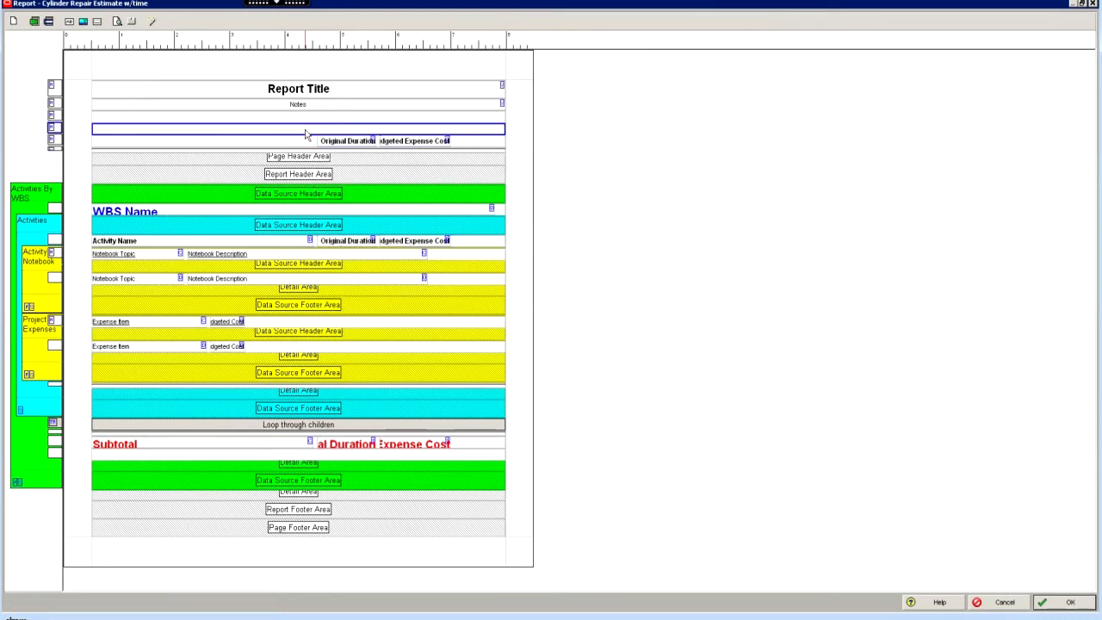
double_click(310, 118)
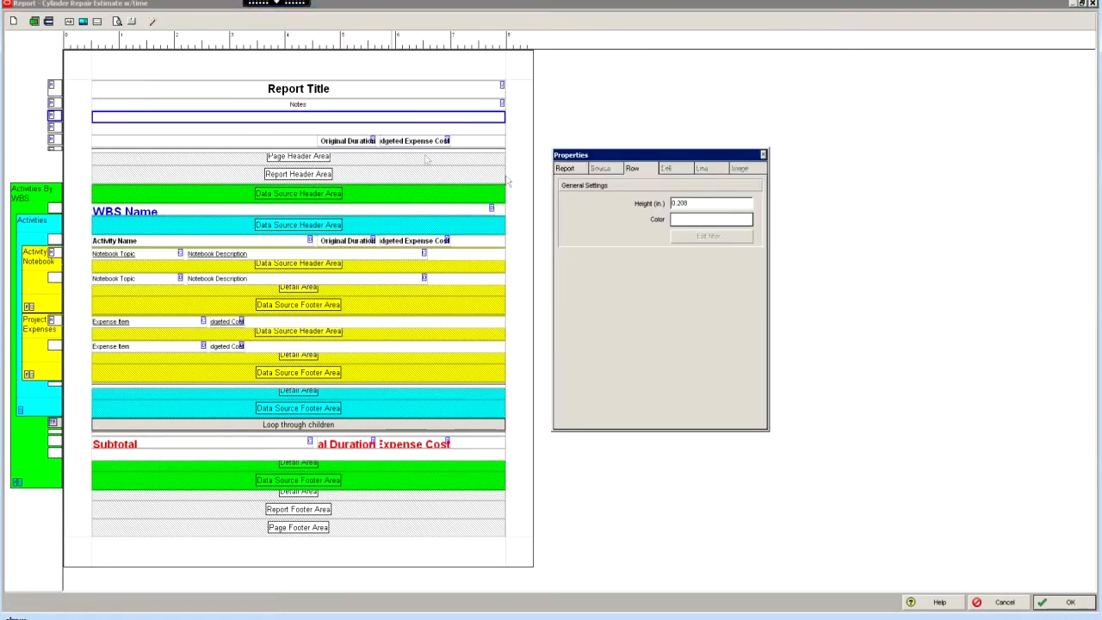
click(763, 155)
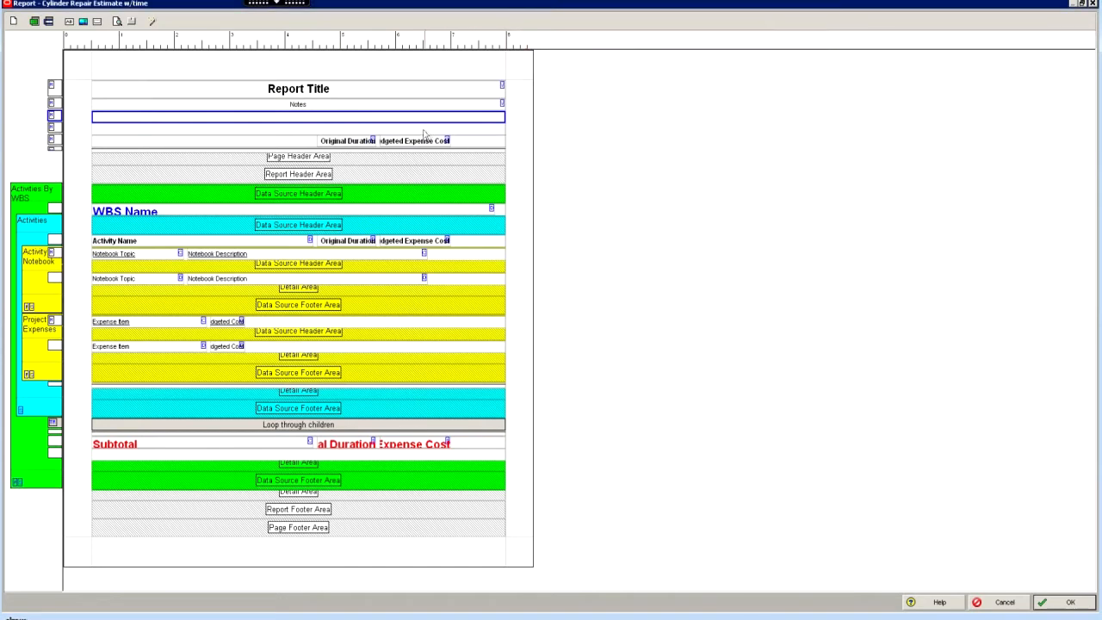
right_click(405, 124)
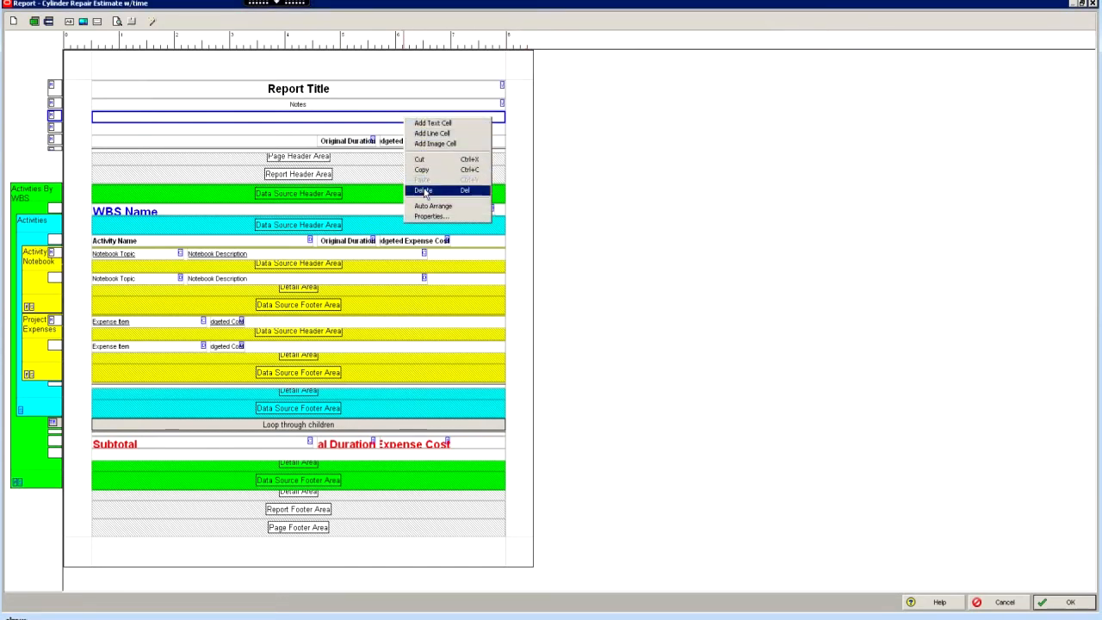
click(423, 188)
click(520, 332)
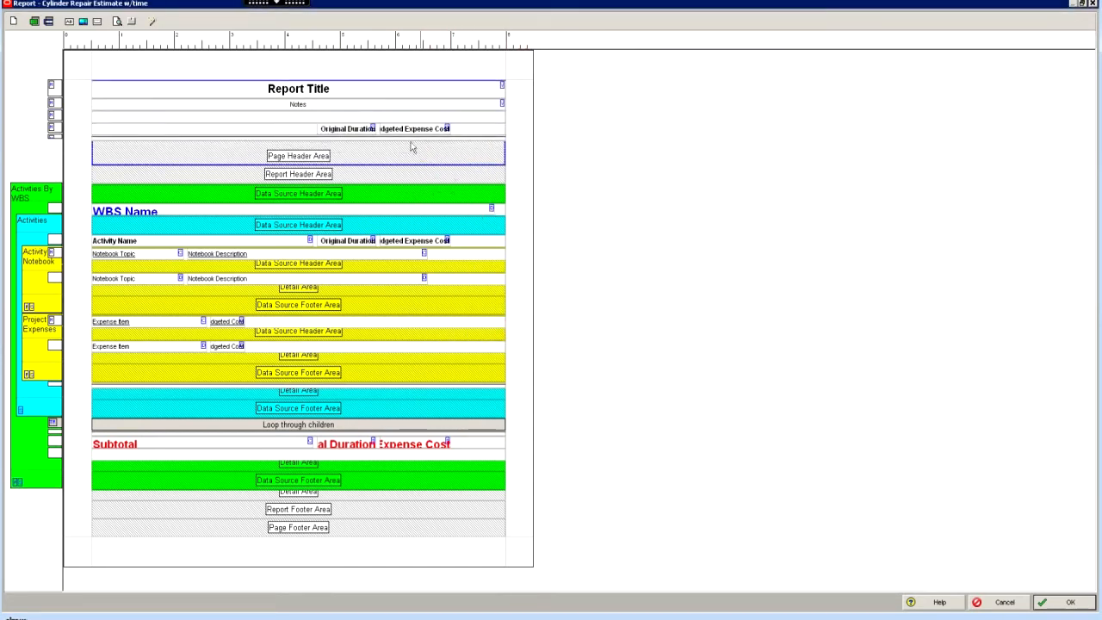
Delete the remaining empty row above the column headings in the page header, and preview the report
click(370, 116)
right_click(371, 117)
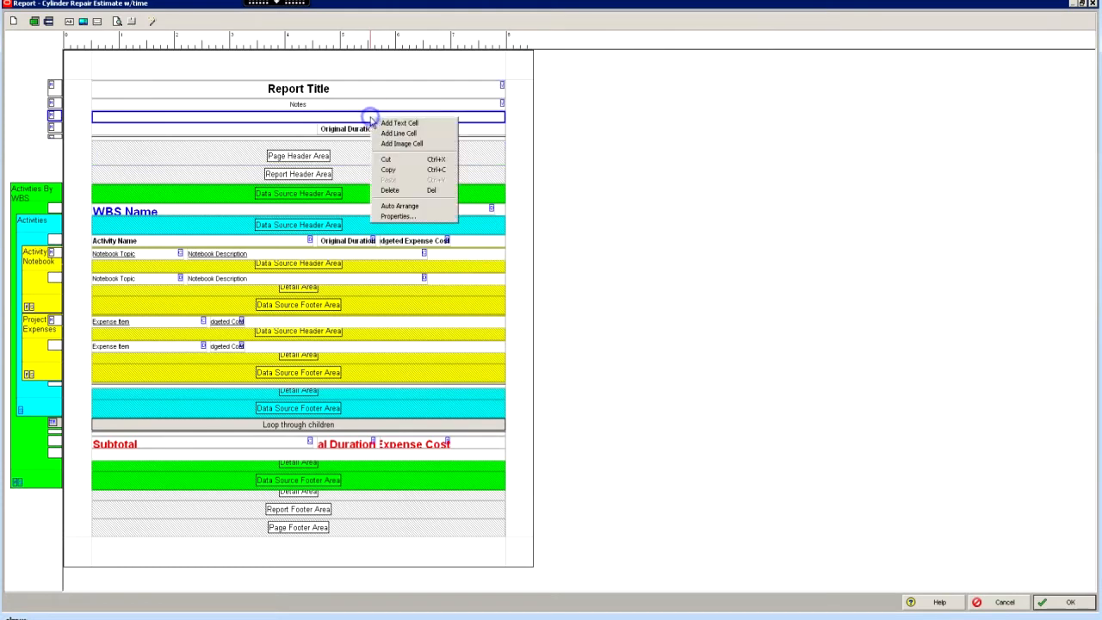
click(392, 189)
click(521, 332)
click(116, 19)
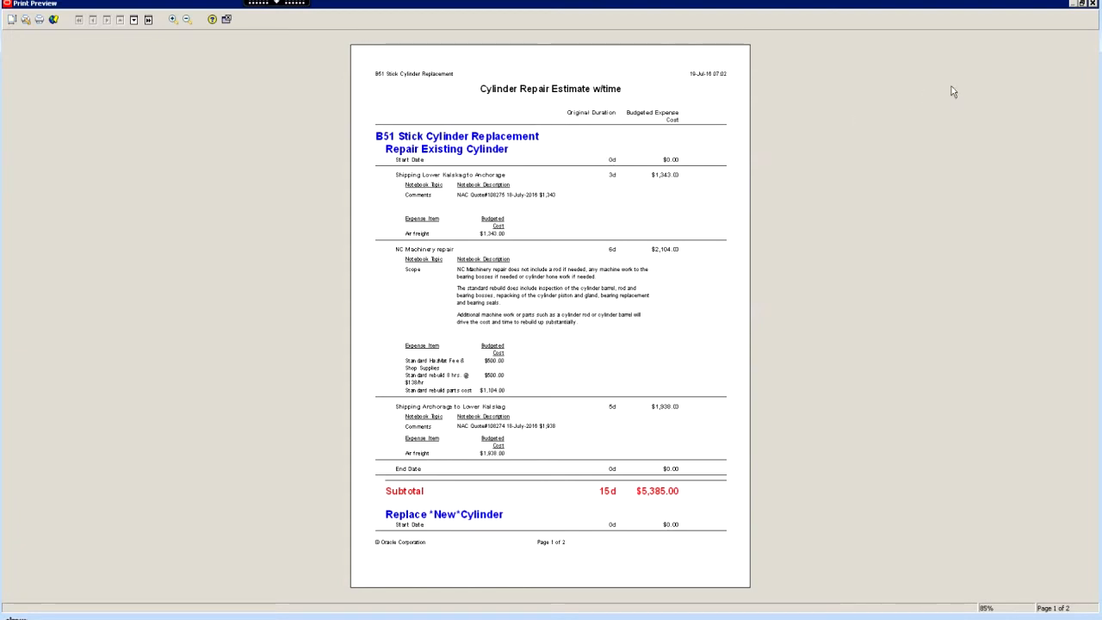
click(1094, 5)
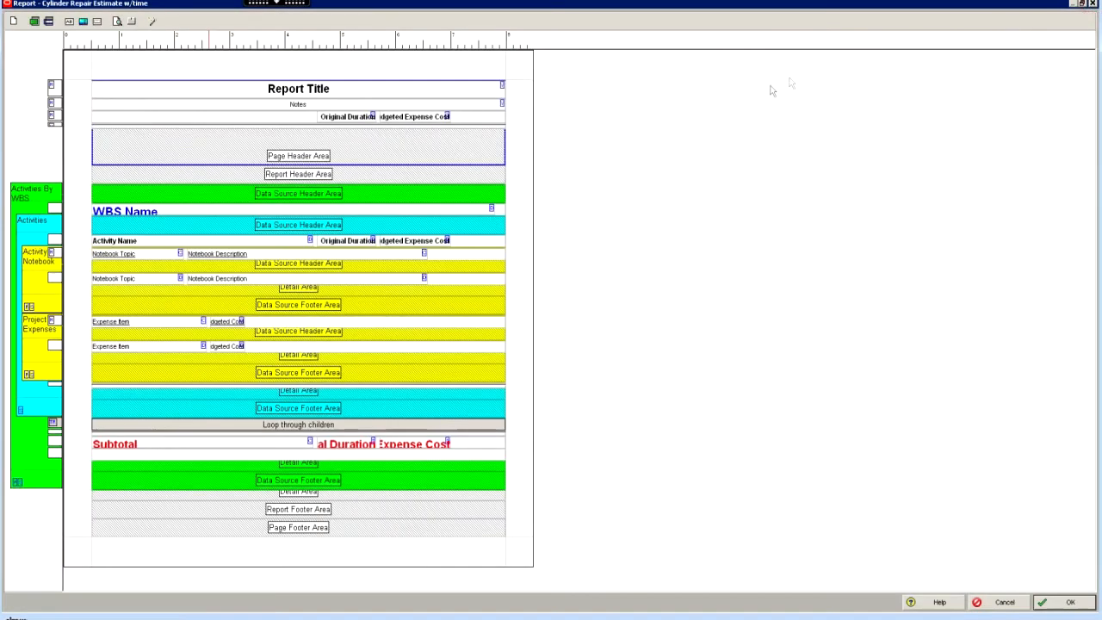
Change the custom text of the Original Duration heading in the page header to Calendar Duration and close the properties
click(355, 119)
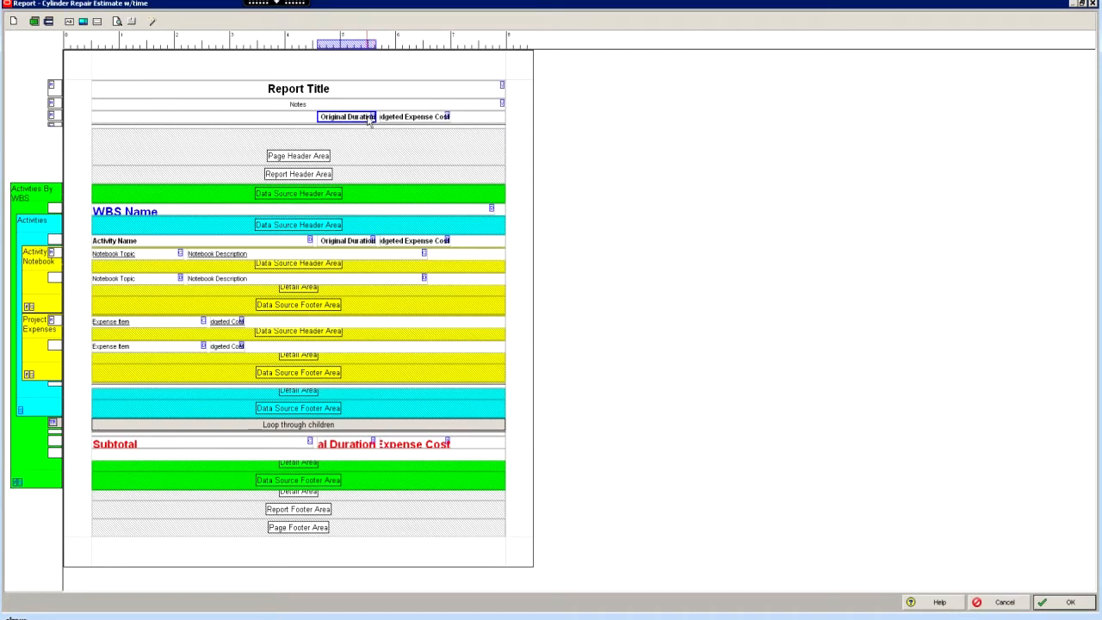
click(336, 241)
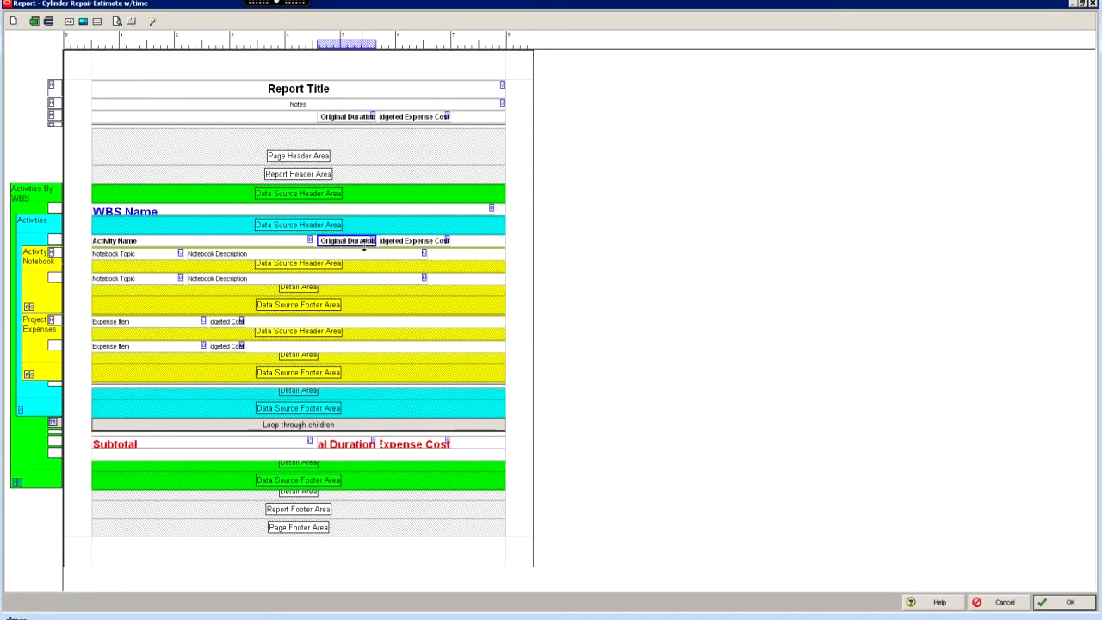
click(356, 121)
right_click(357, 121)
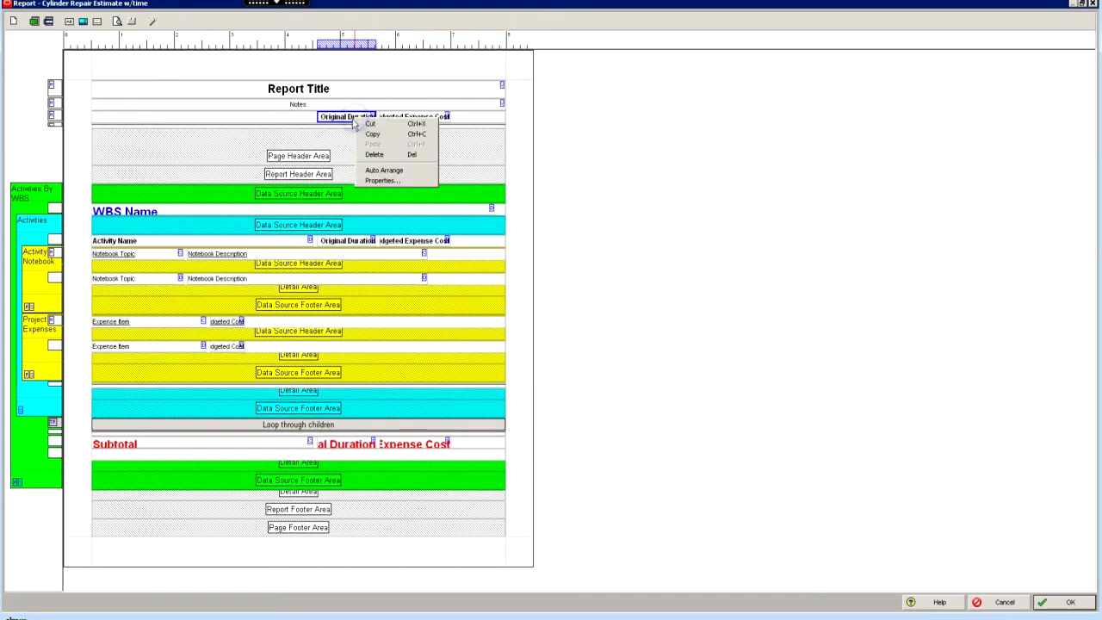
click(383, 182)
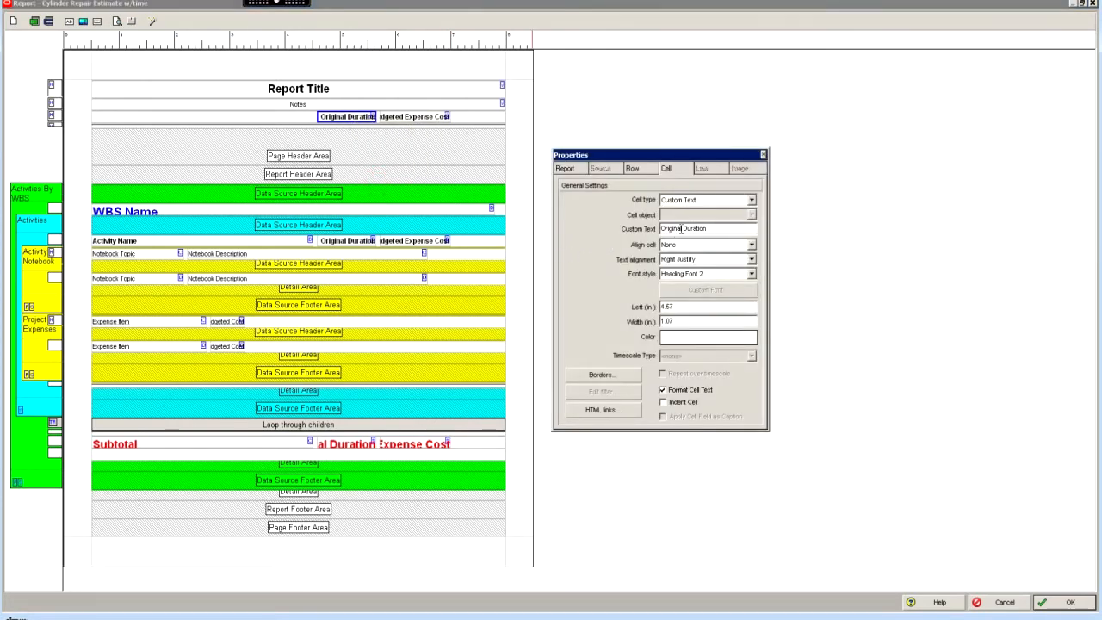
drag(680, 228, 660, 229)
text(Calendar)
click(763, 155)
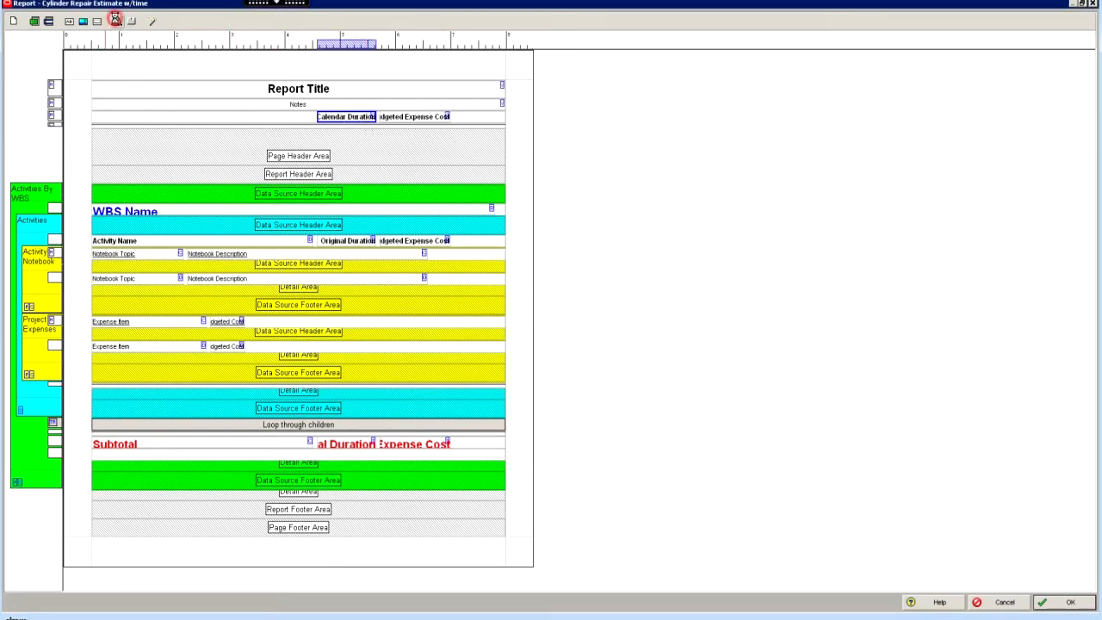
Preview the report to check the column headings, and look over the general report properties
click(117, 21)
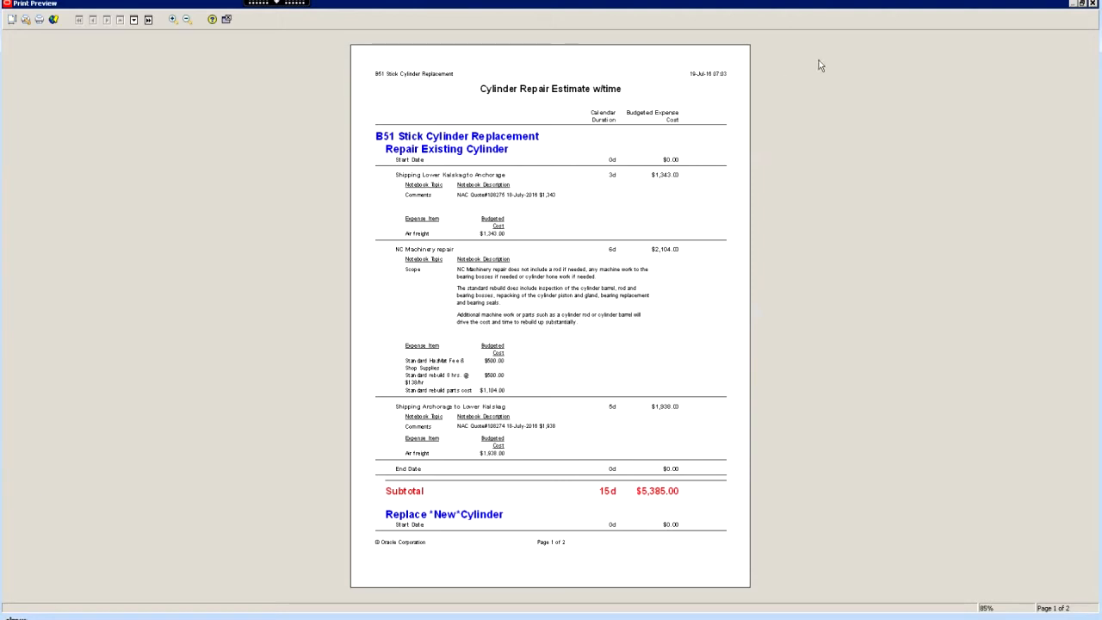
click(1093, 4)
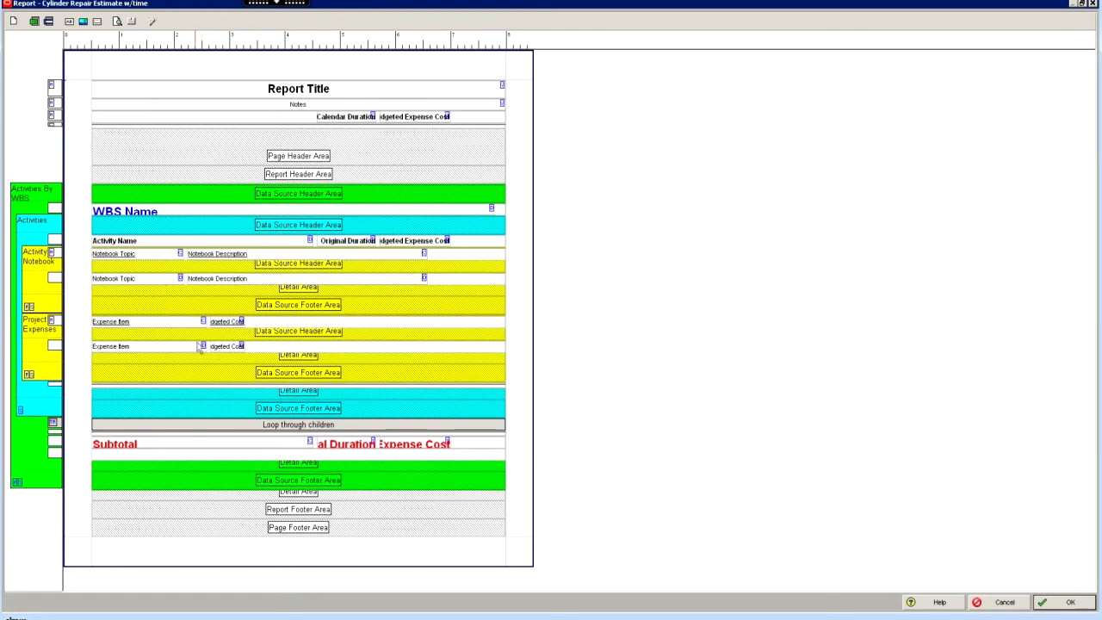
click(132, 21)
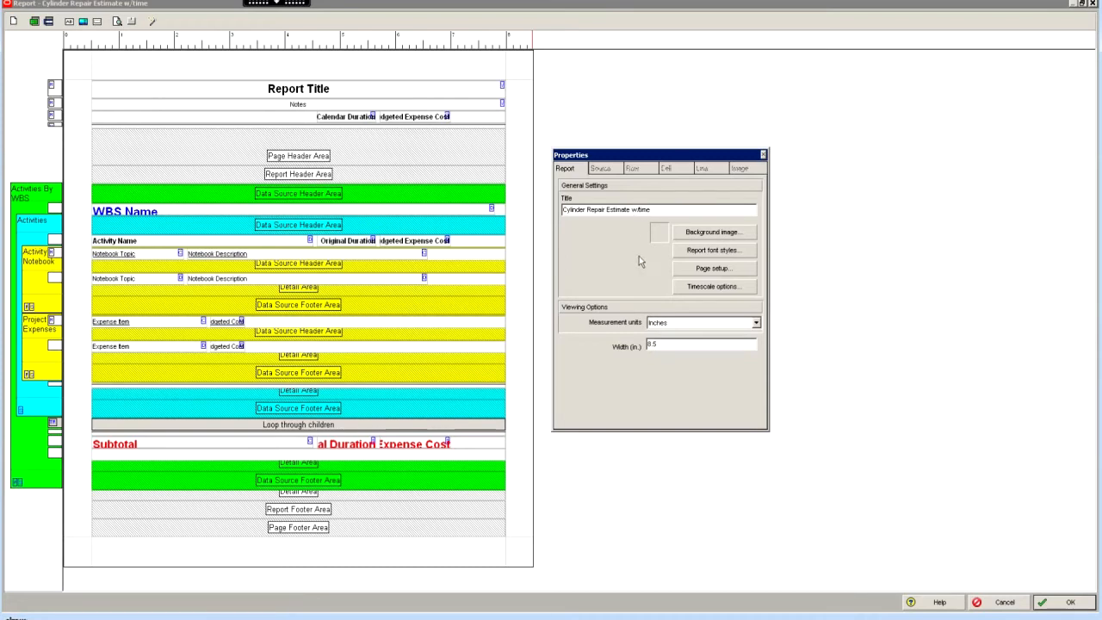
click(763, 155)
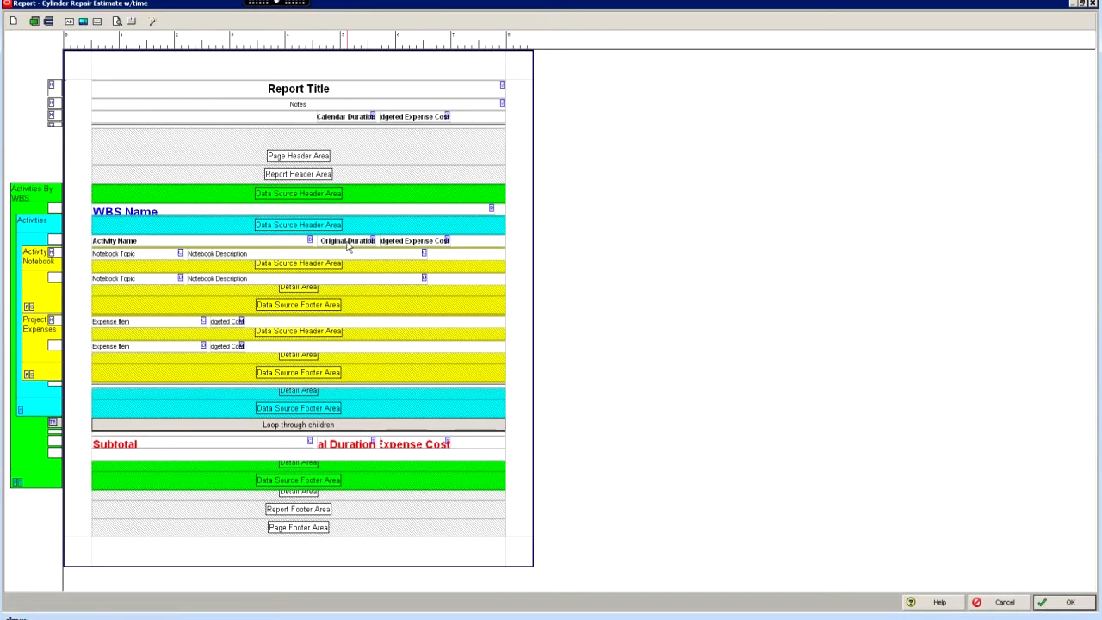
Set the width of the Activity Name cell in the Activities row to 3 inches
click(273, 245)
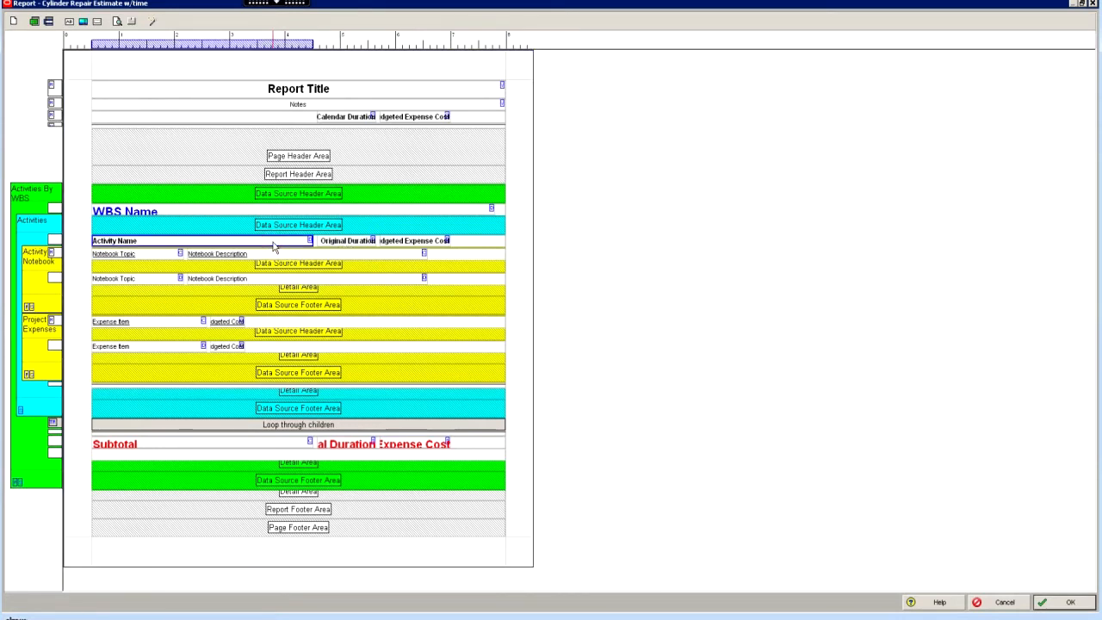
right_click(296, 246)
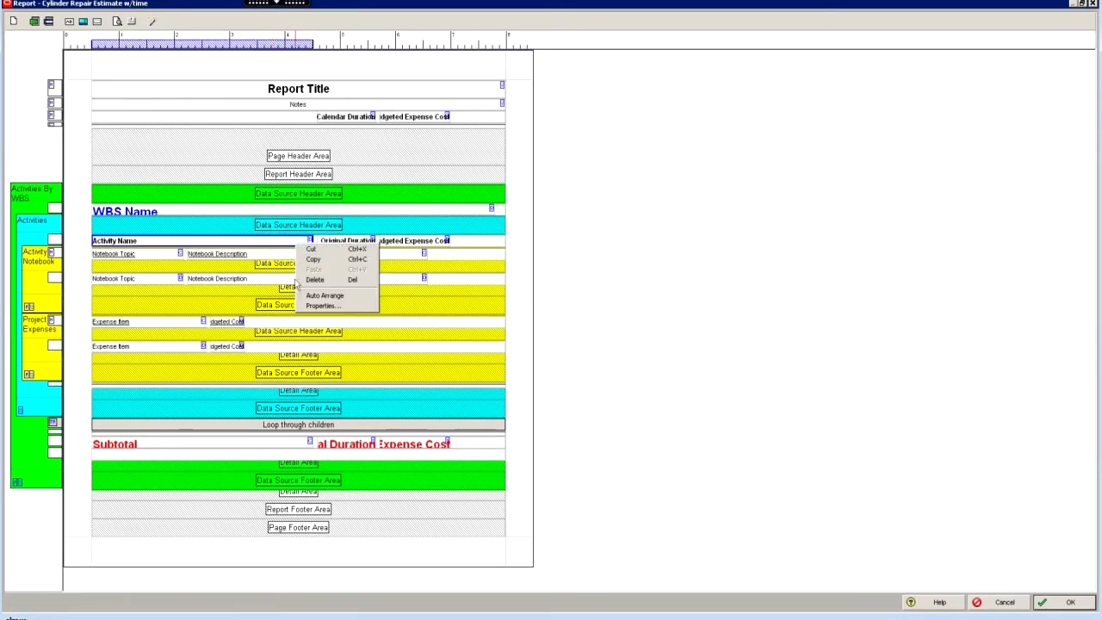
click(317, 306)
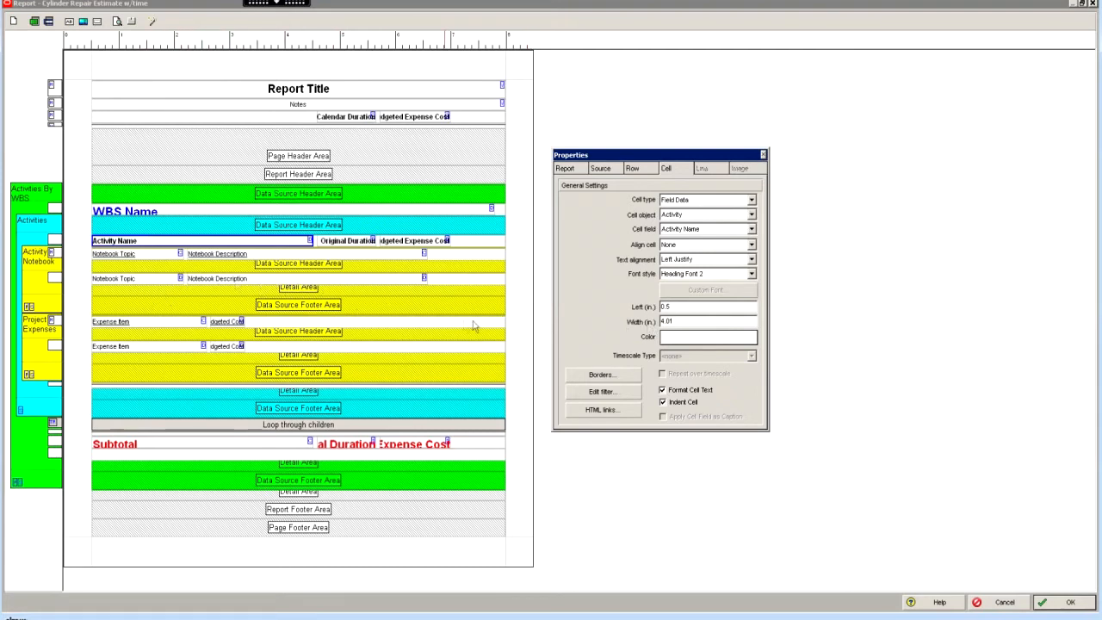
double_click(682, 320)
text(3)
click(324, 257)
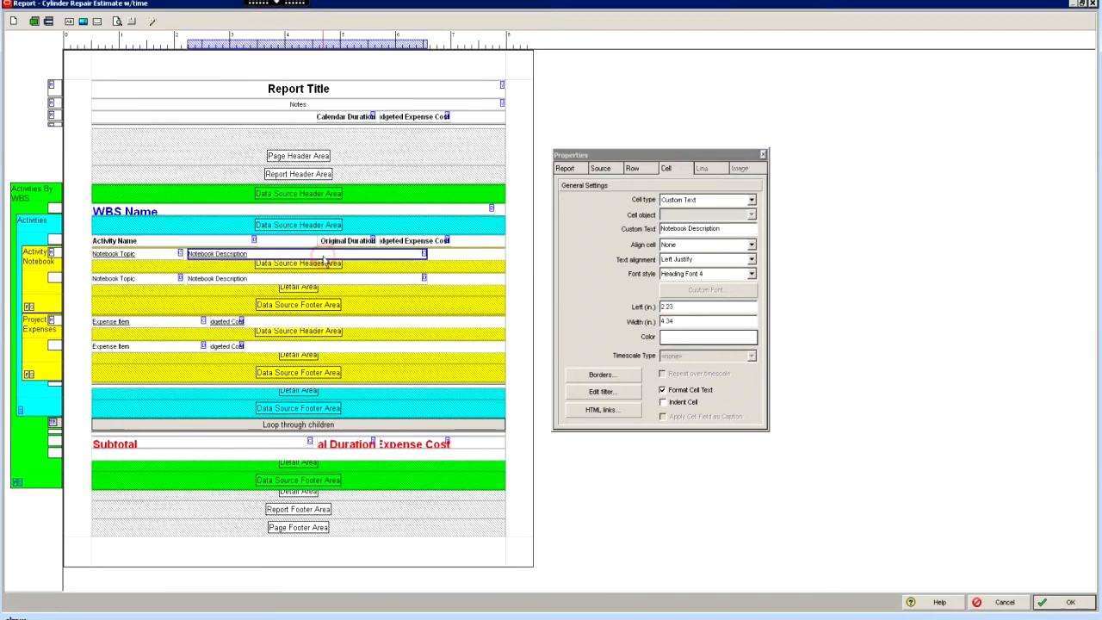
click(289, 242)
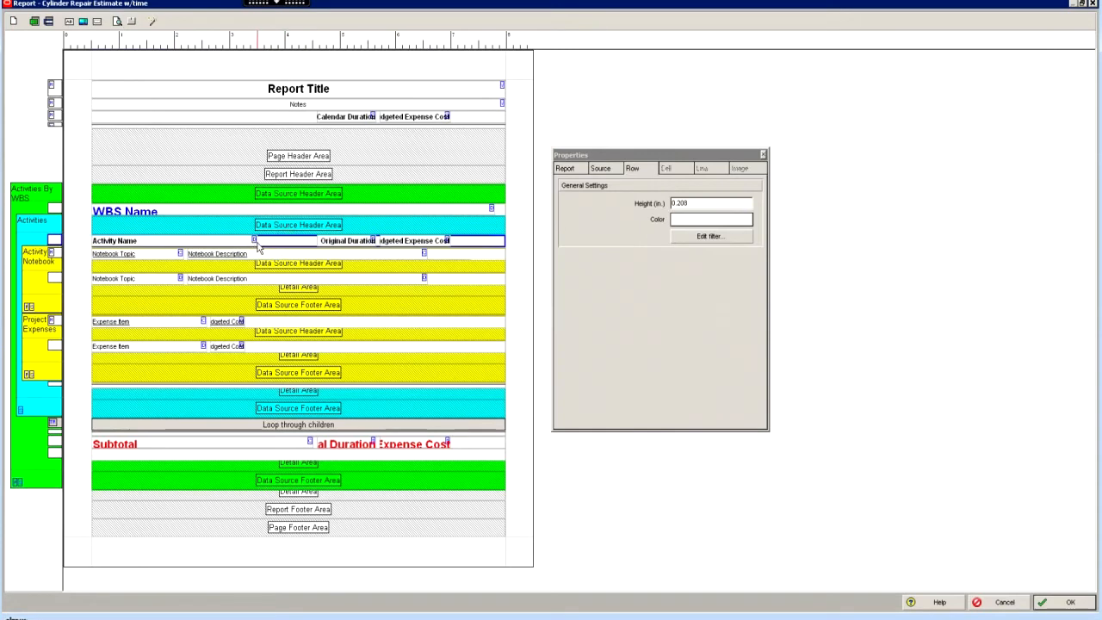
click(257, 246)
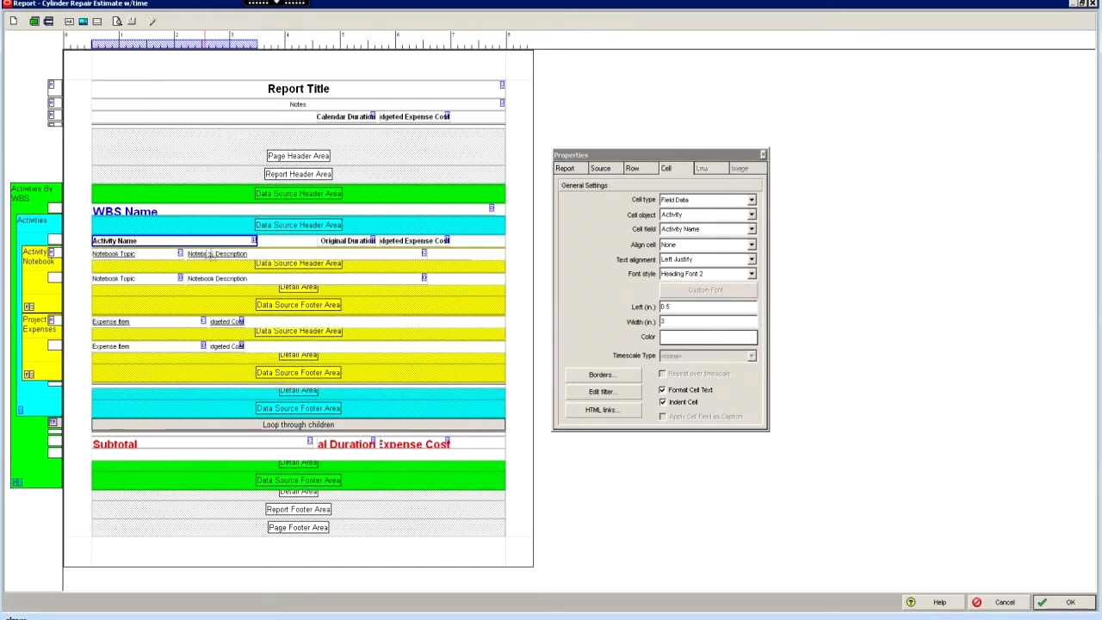
Set the Original Duration cell in the Activities row to a left position of 4 inches and a width of 1.75 inches
click(346, 242)
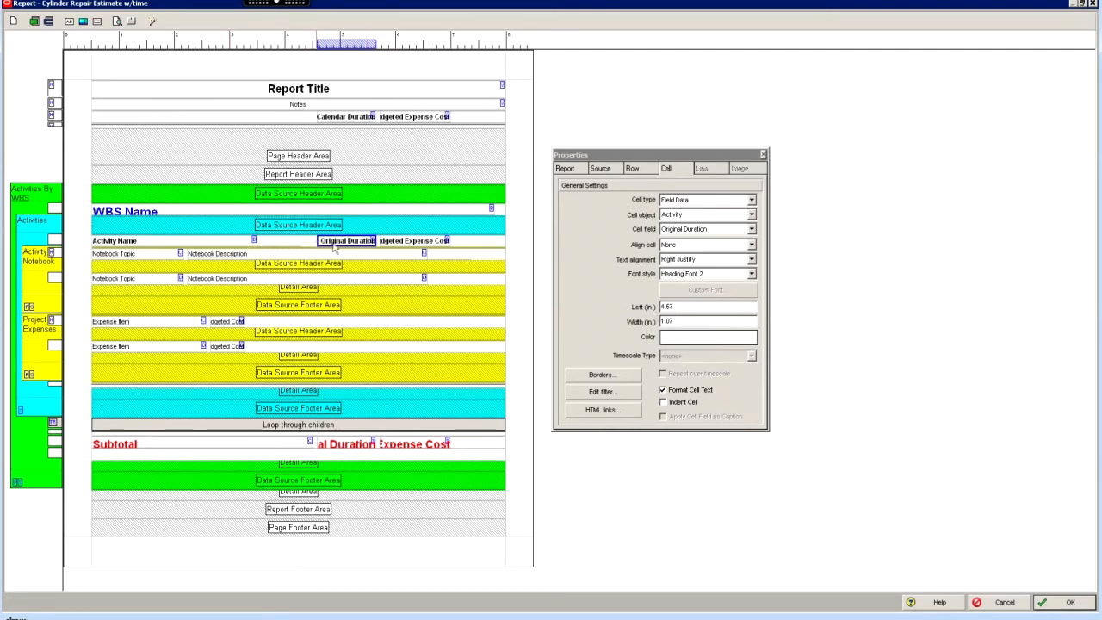
drag(679, 307, 626, 309)
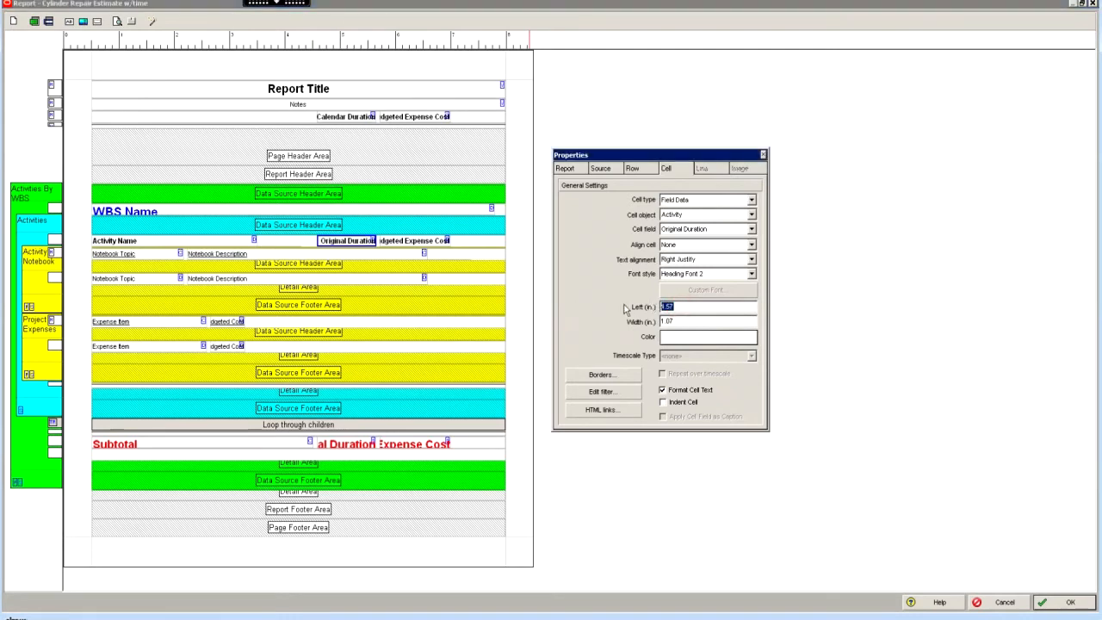
text(4)
drag(680, 321, 640, 327)
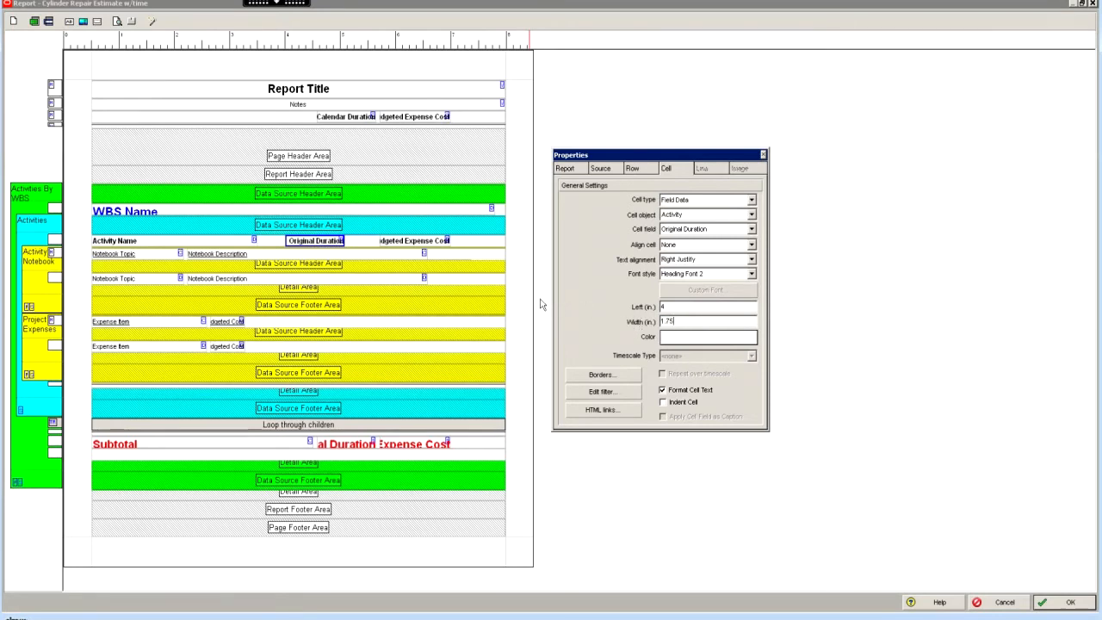
click(496, 247)
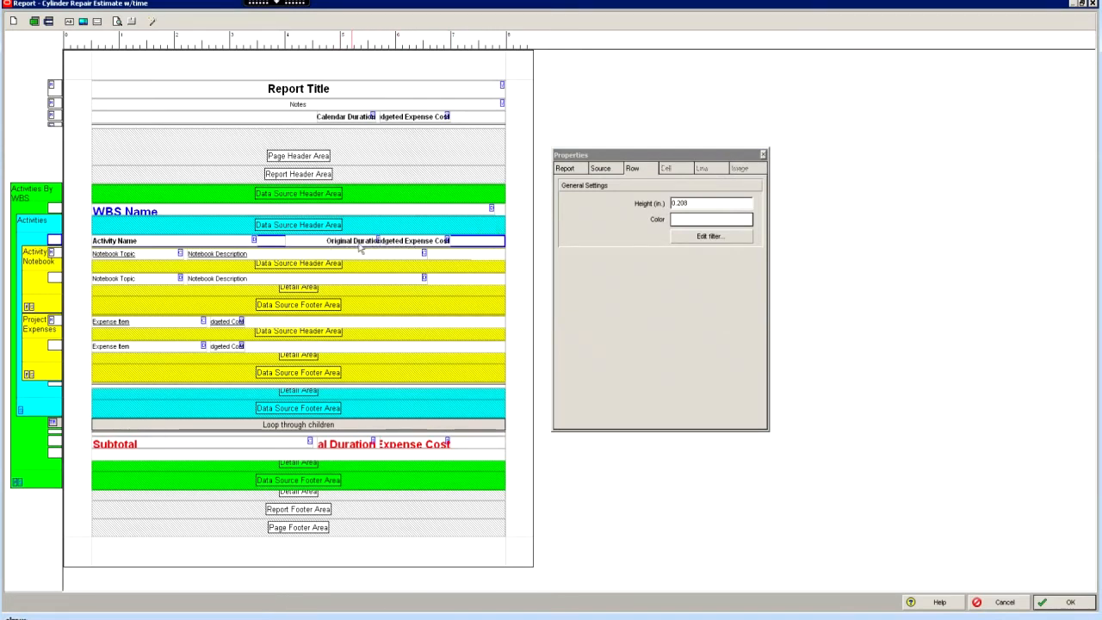
Set the Budgeted Expense Cost cell in the Activities row to a left position of 5.75 inches and a width of 2 inches
click(417, 241)
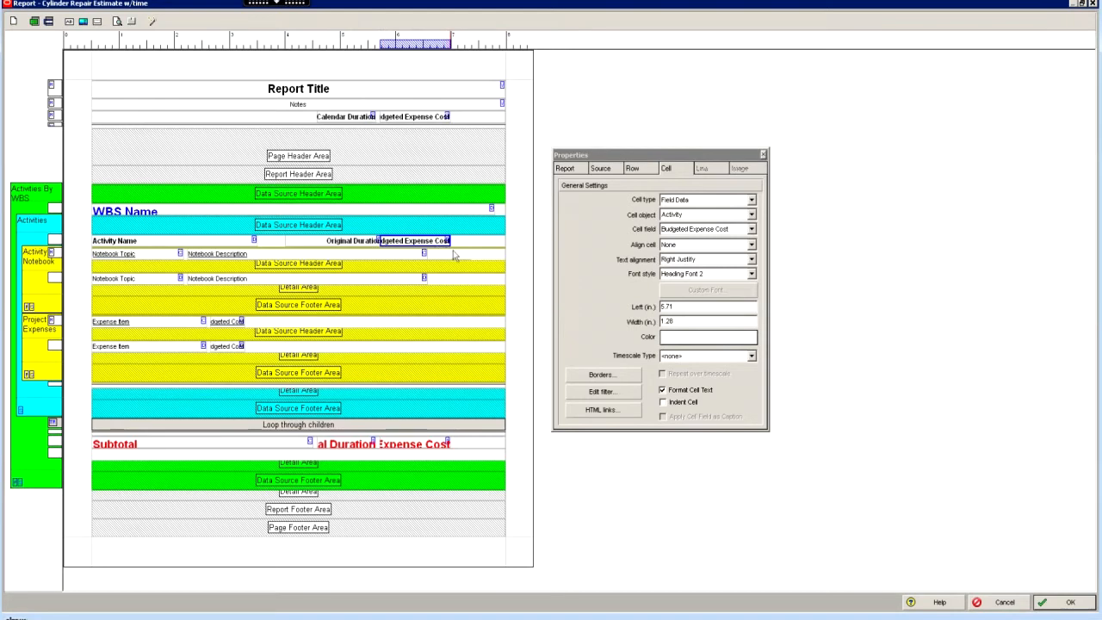
click(340, 242)
click(738, 309)
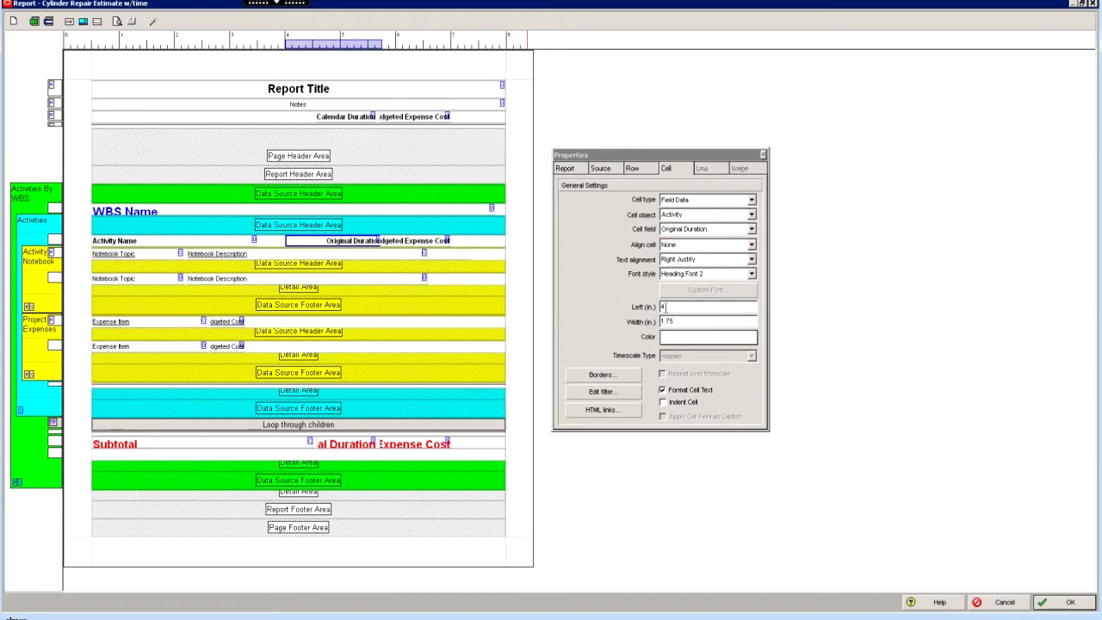
click(401, 246)
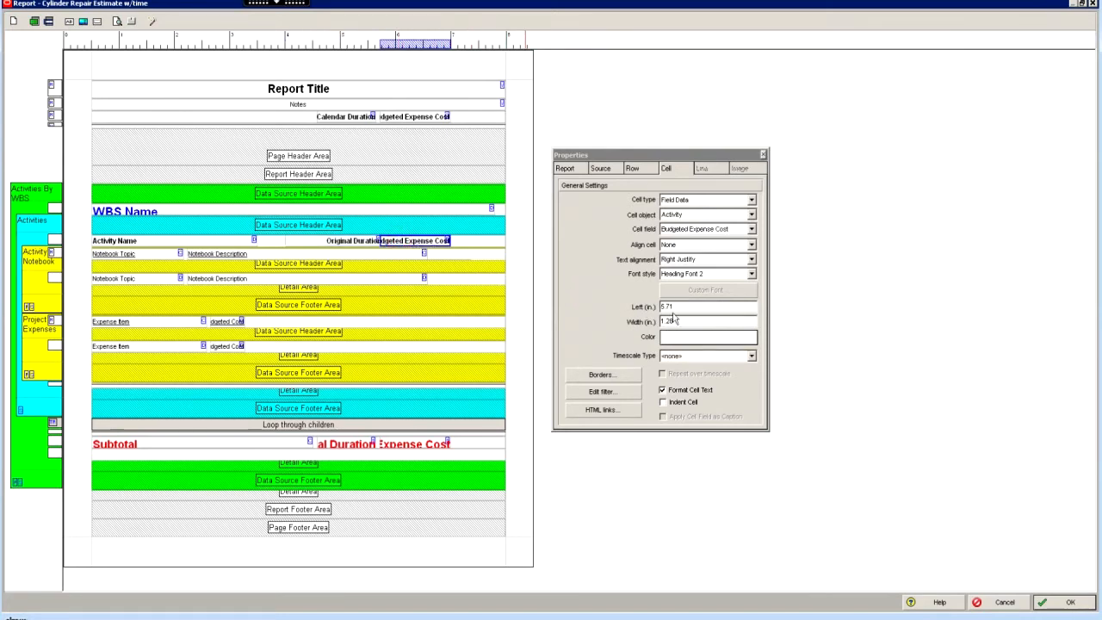
drag(674, 307, 648, 310)
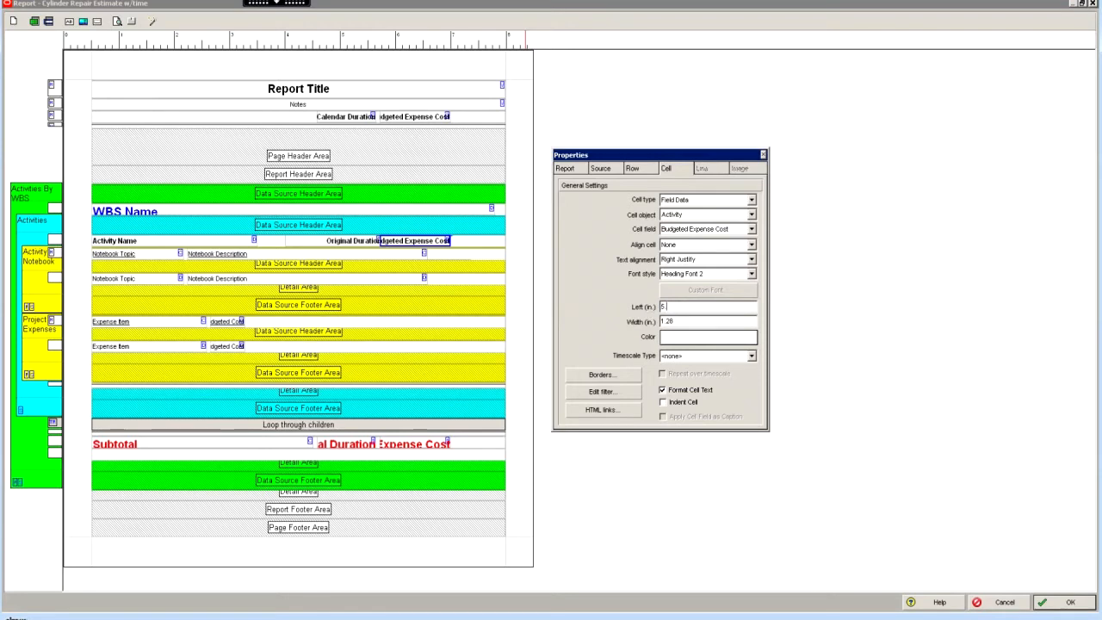
drag(689, 321, 651, 321)
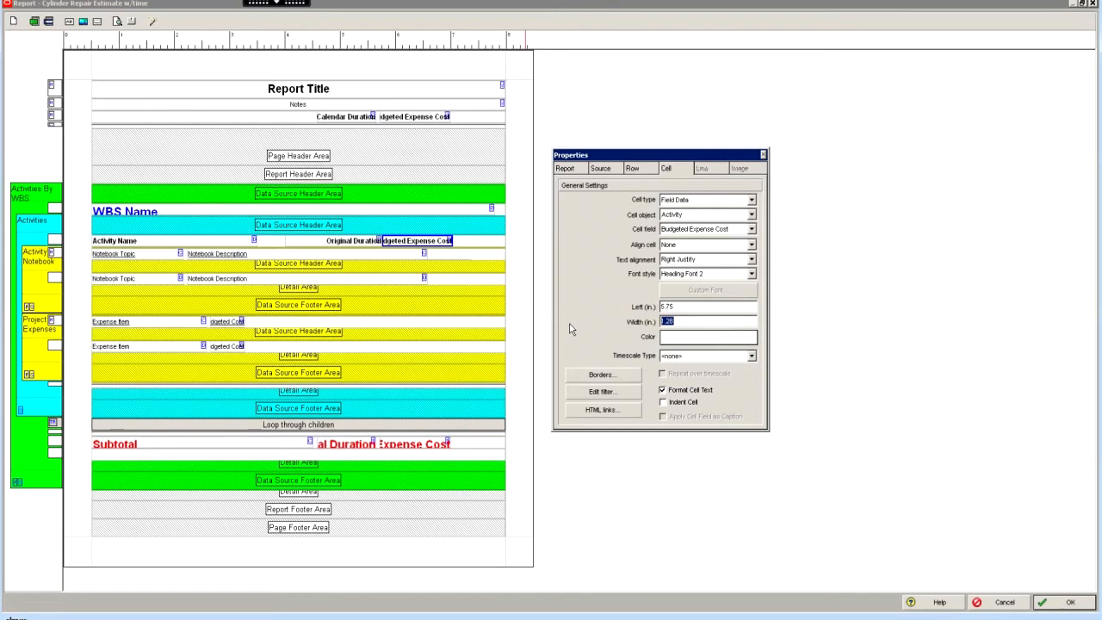
text(2)
click(716, 306)
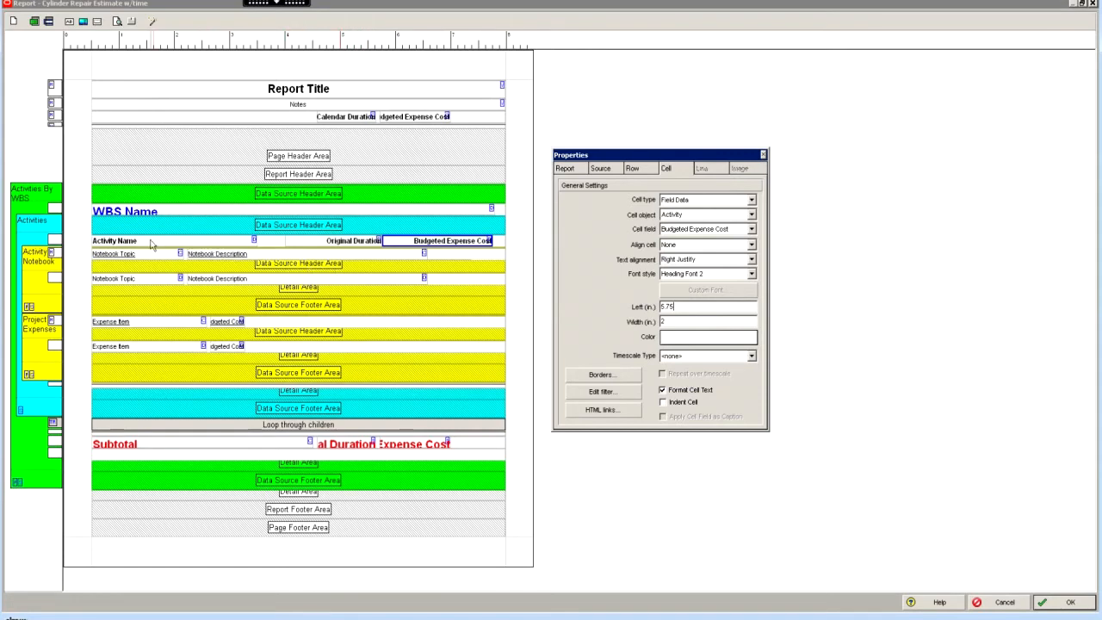
click(264, 245)
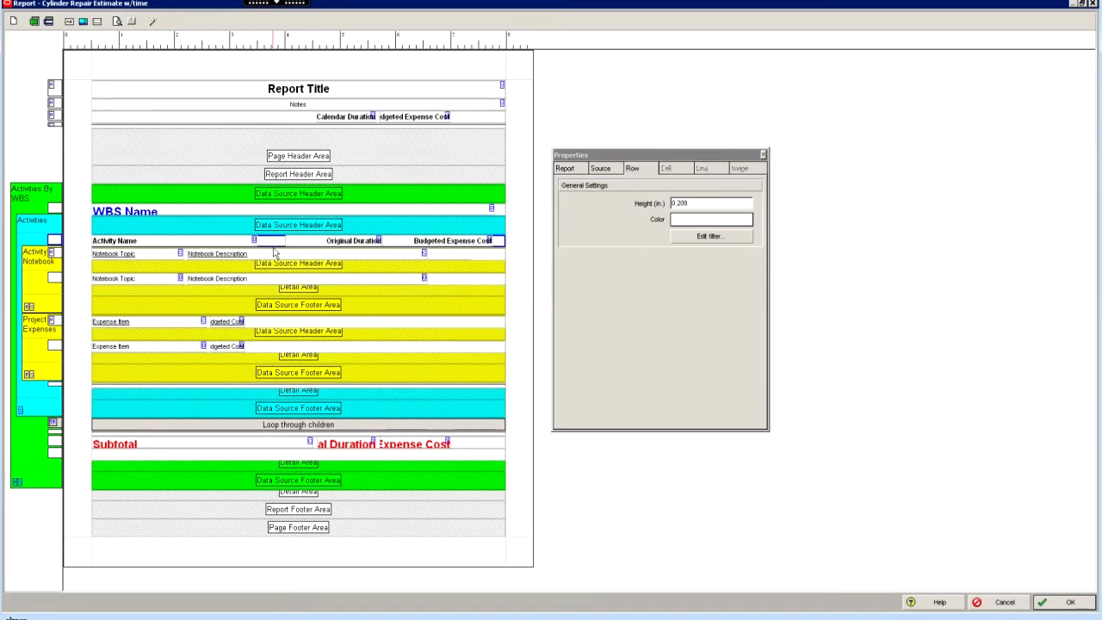
click(763, 154)
Preview the report and compare the column heading positions with the activity values beneath them
click(118, 20)
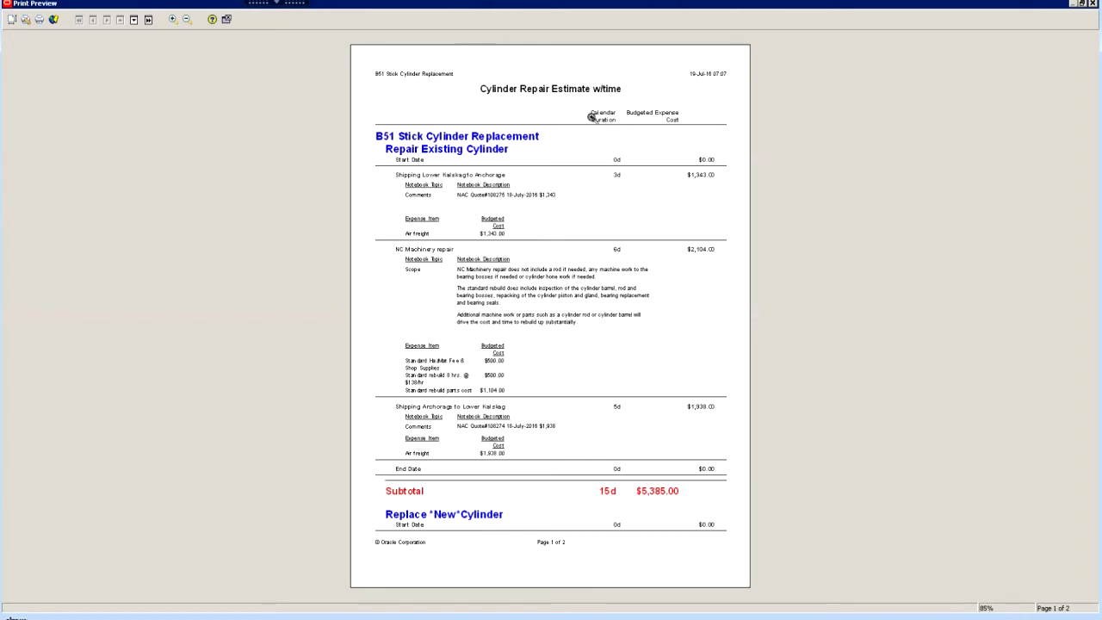
click(676, 118)
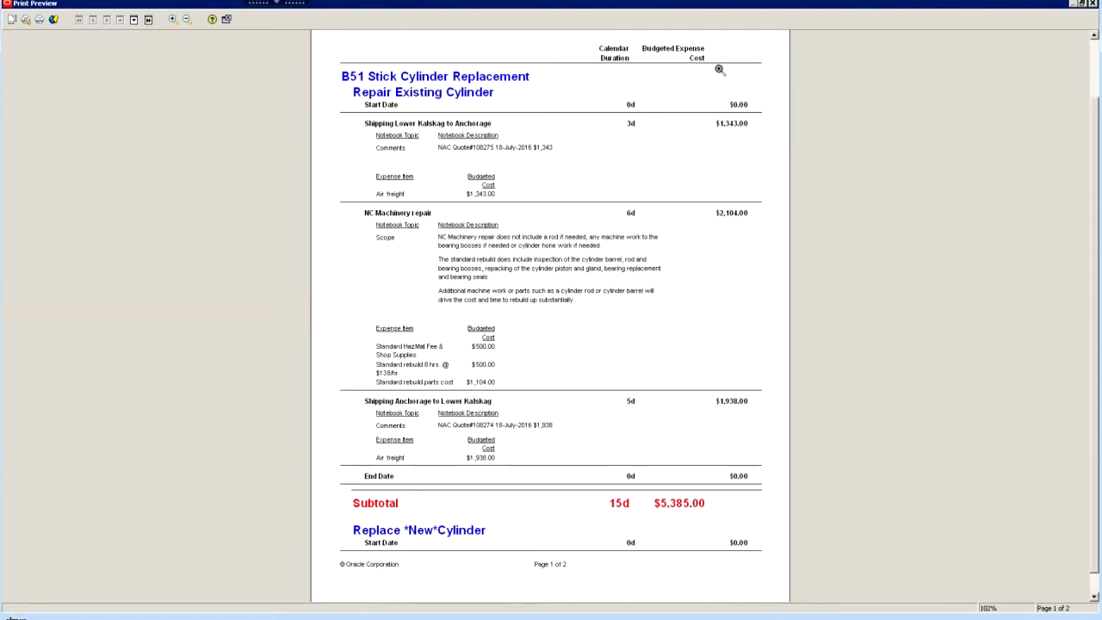
click(1093, 3)
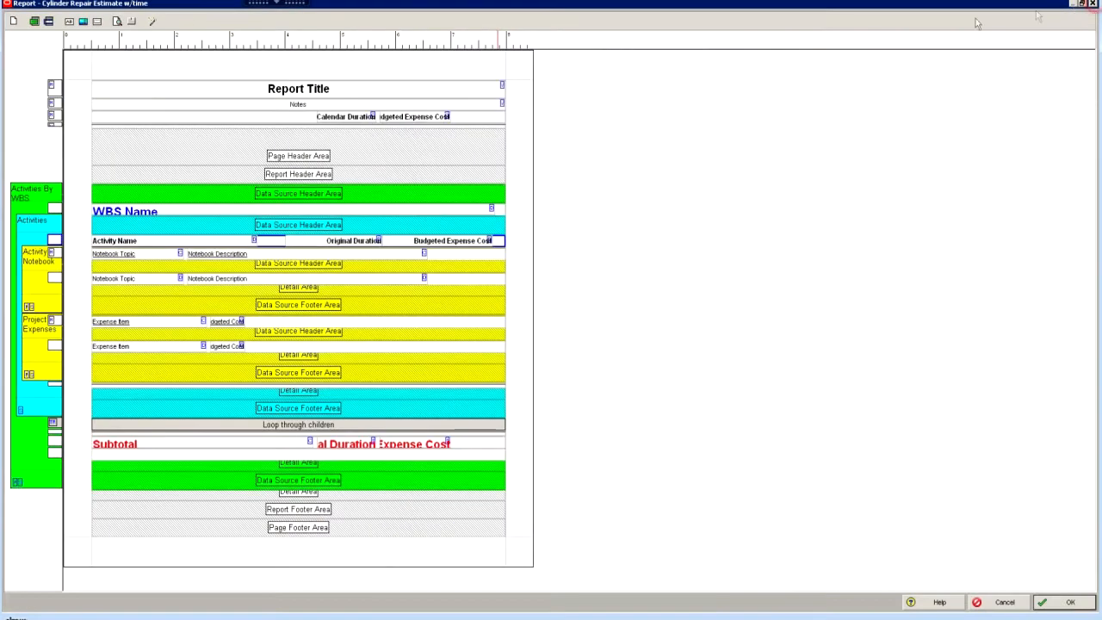
Compare the page header's heading cells with the Activities row cells, and check the Original Duration cell's left position and width
click(352, 118)
click(402, 118)
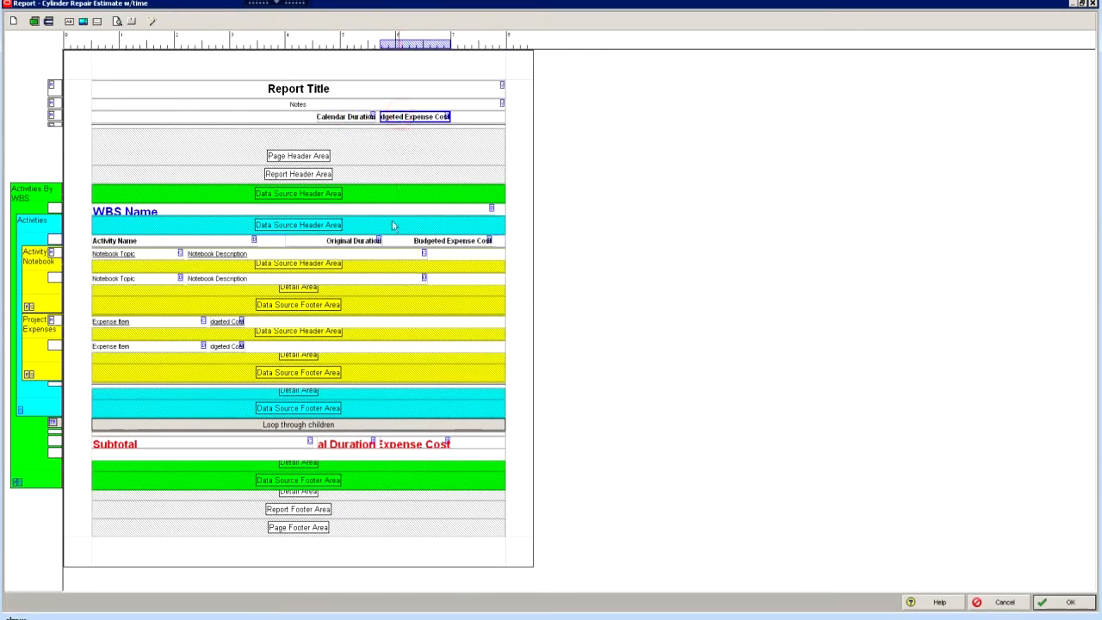
click(370, 242)
click(429, 237)
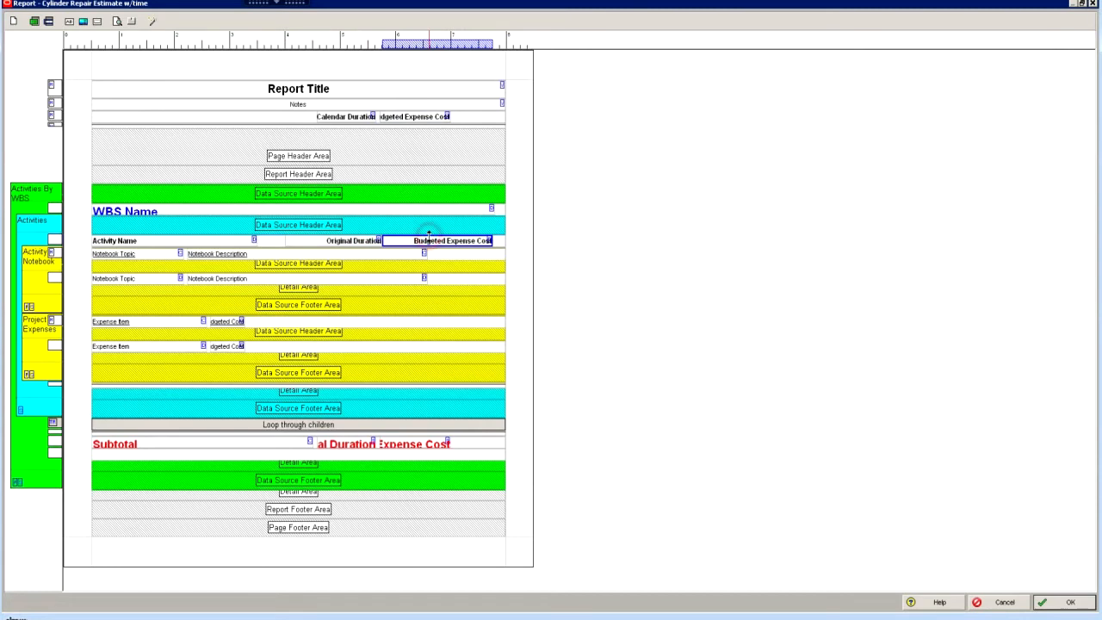
click(303, 244)
click(352, 118)
click(336, 243)
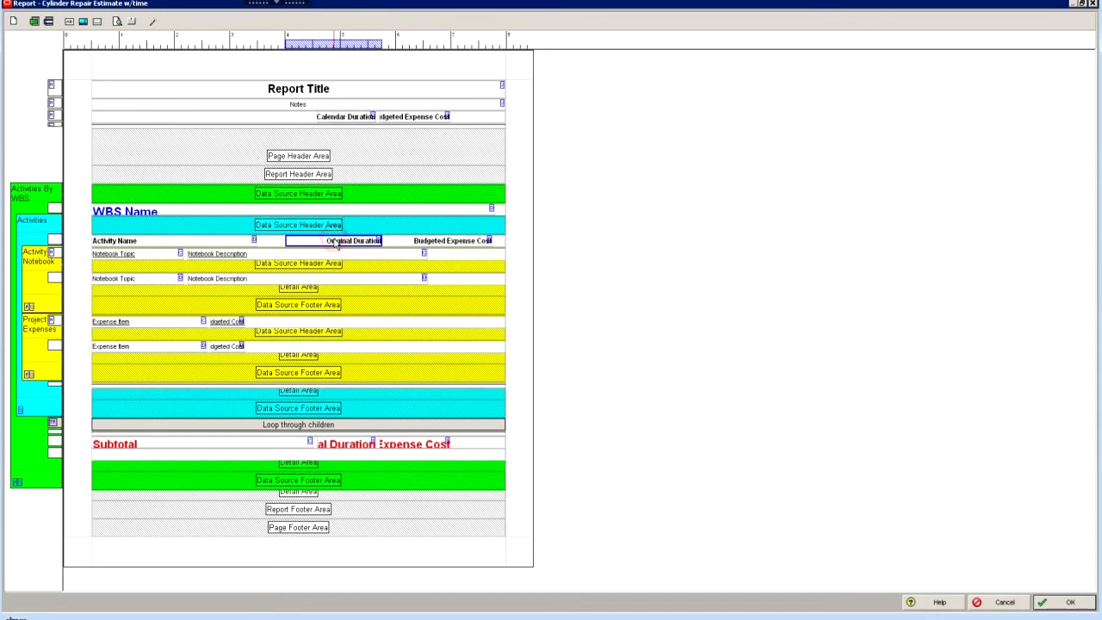
right_click(336, 243)
click(355, 301)
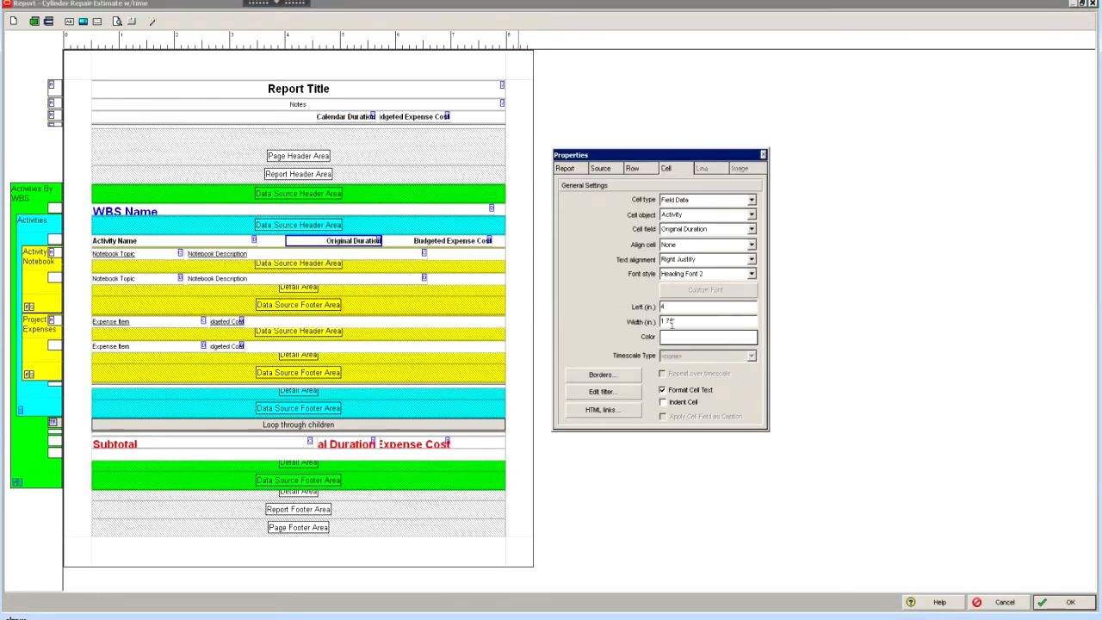
Set the Calendar Duration heading in the page header to a left position of 4 inches and a width of 1.75 inches
click(351, 120)
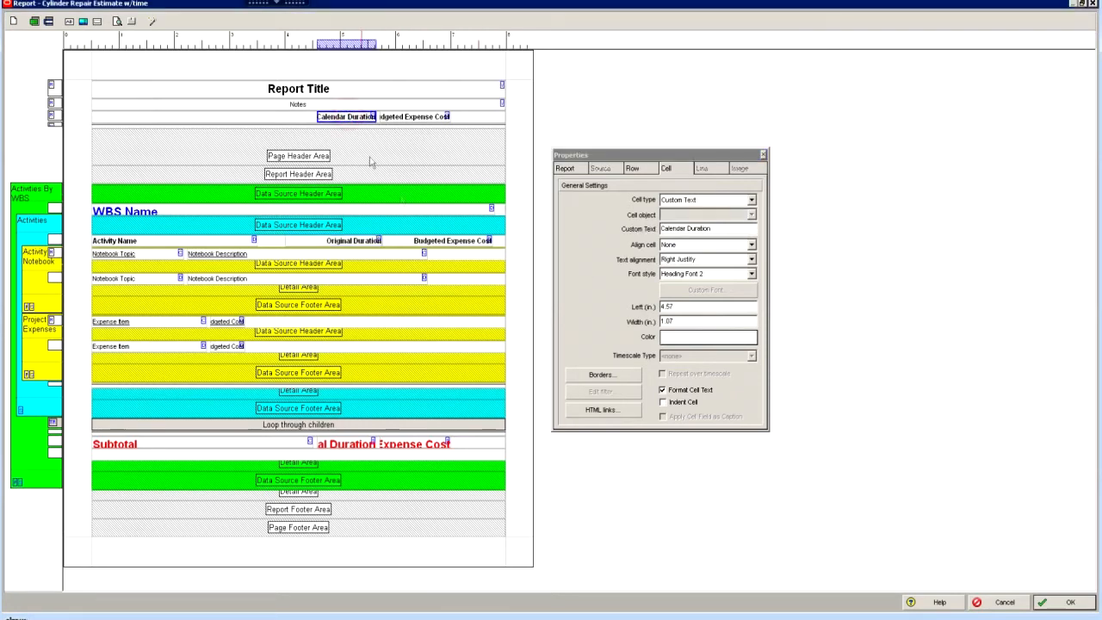
drag(685, 307, 605, 308)
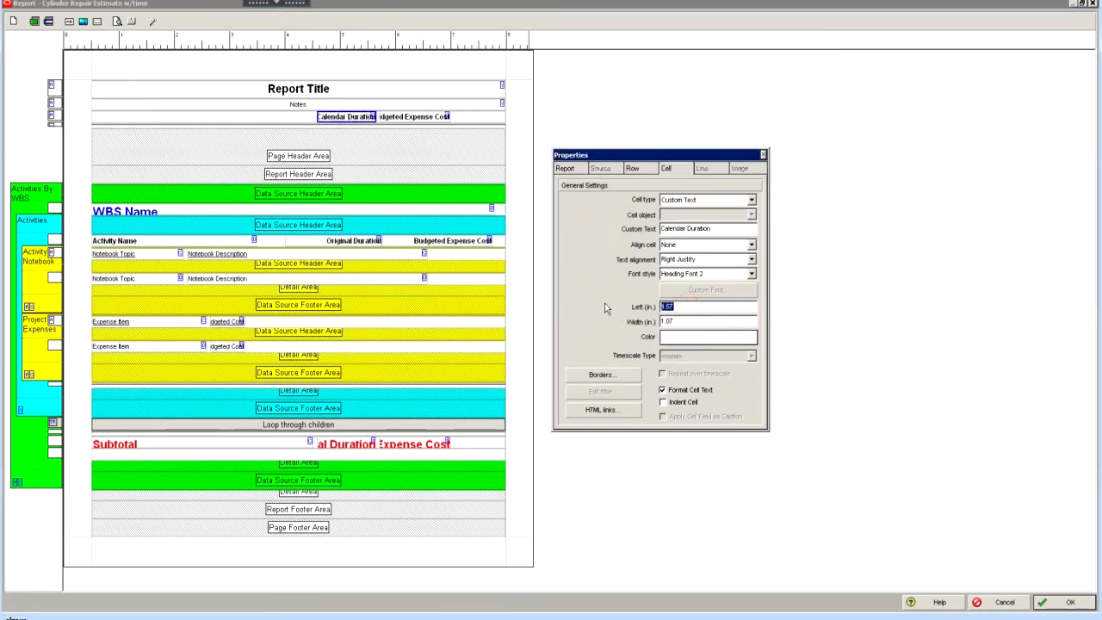
drag(688, 322, 653, 321)
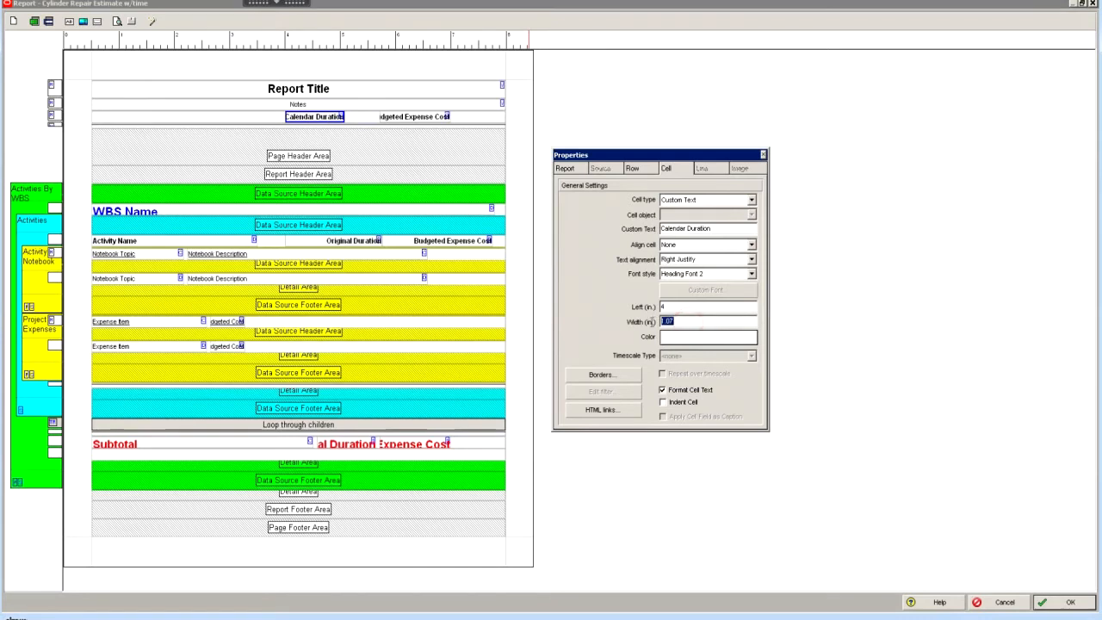
text(1.75)
Set the Budgeted Expense Cost heading in the page header to left 5.75 inches and width 2 inches, matching the Activities row cell
click(428, 243)
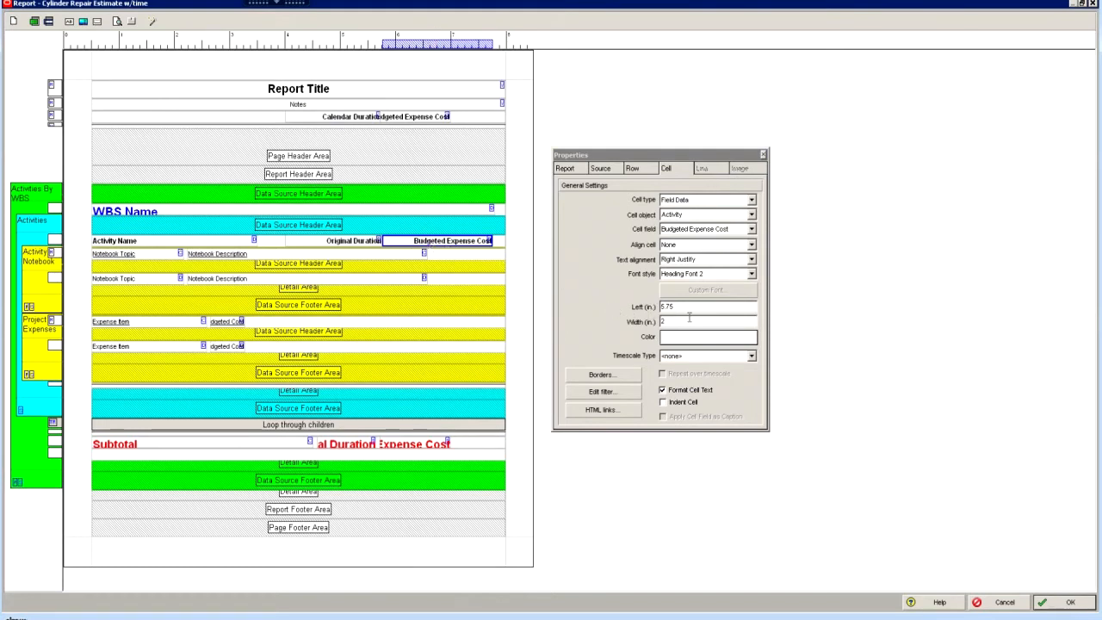
click(421, 117)
drag(679, 307, 633, 307)
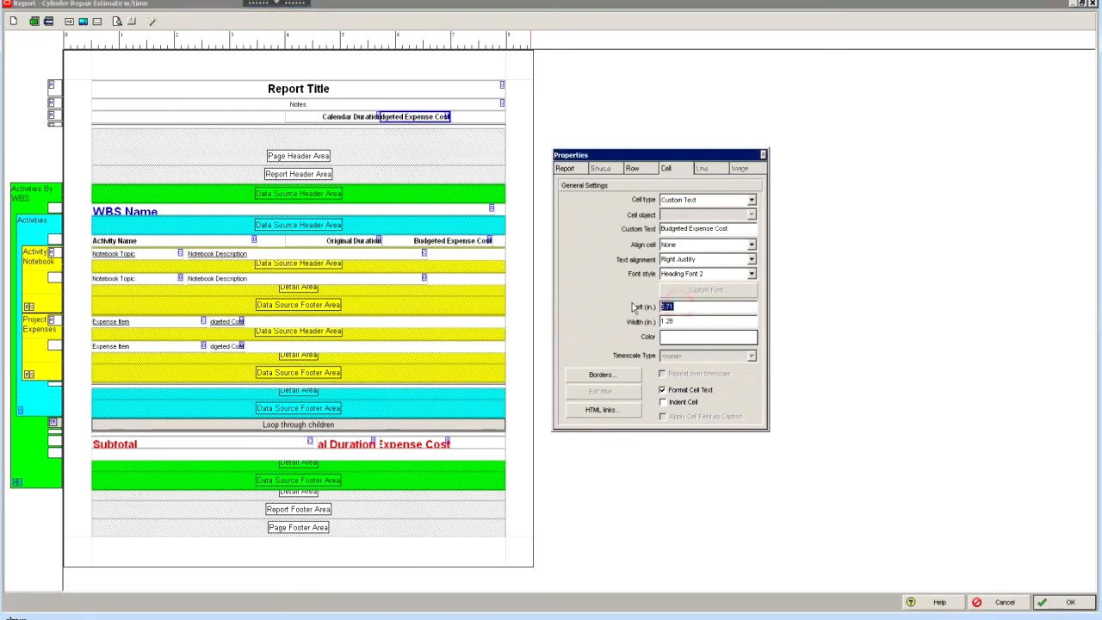
text(5)
drag(680, 321, 633, 325)
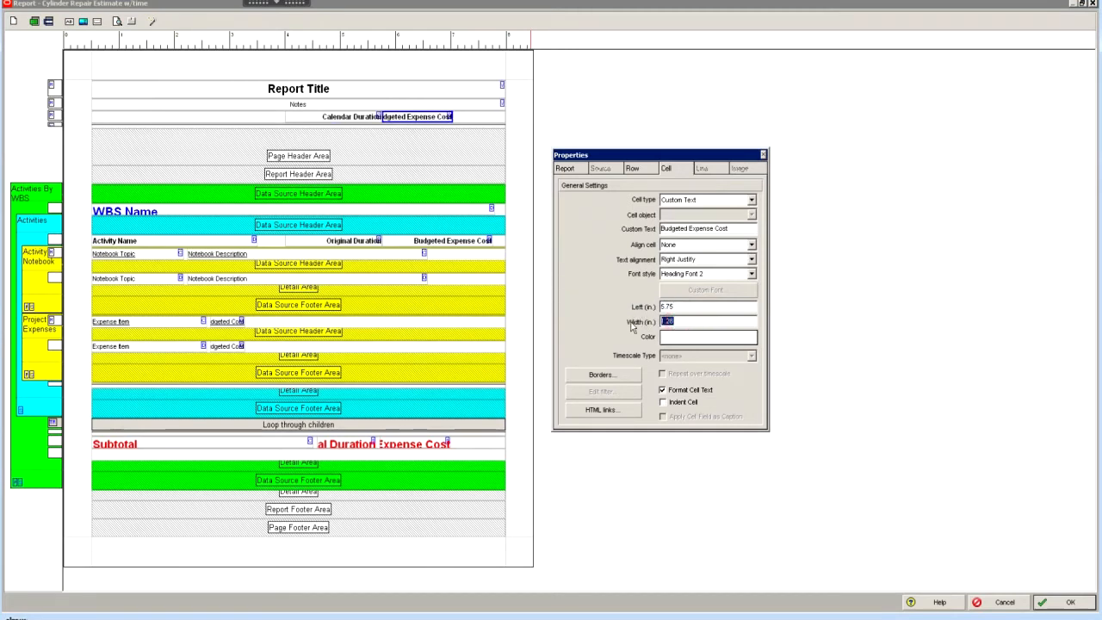
click(483, 120)
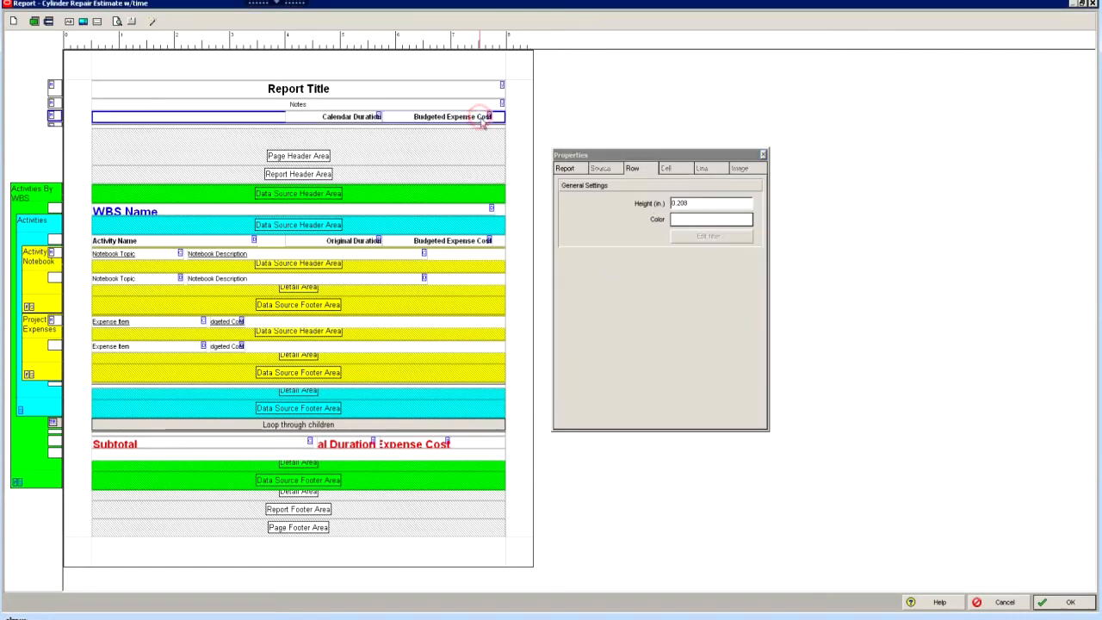
click(762, 155)
Preview the report to check the heading alignment and the wrapping of the notebook descriptions
click(117, 21)
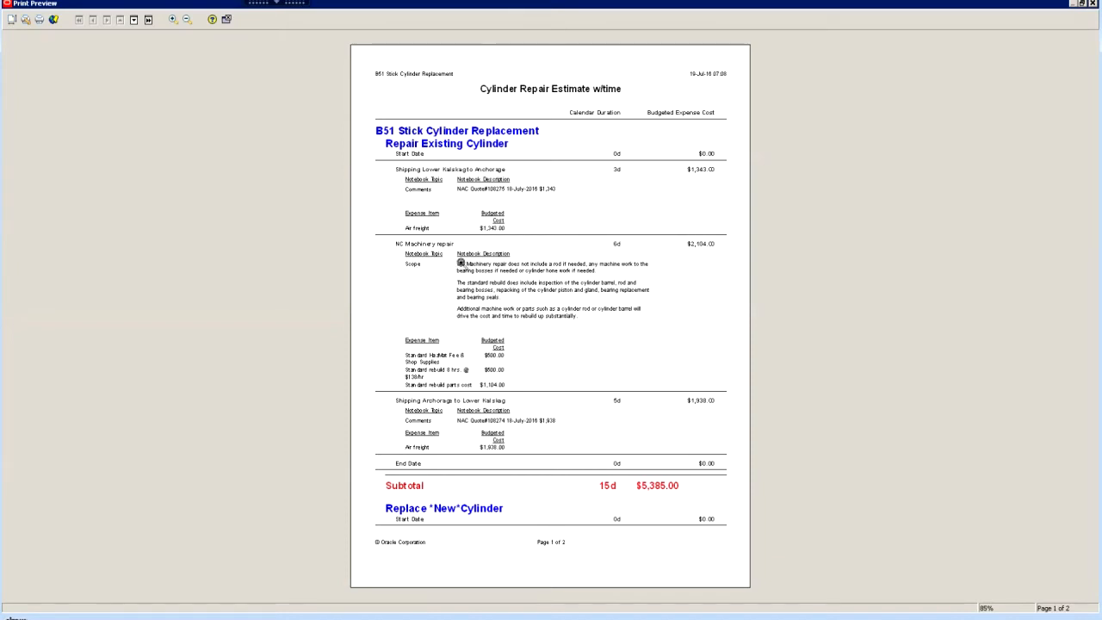
click(491, 258)
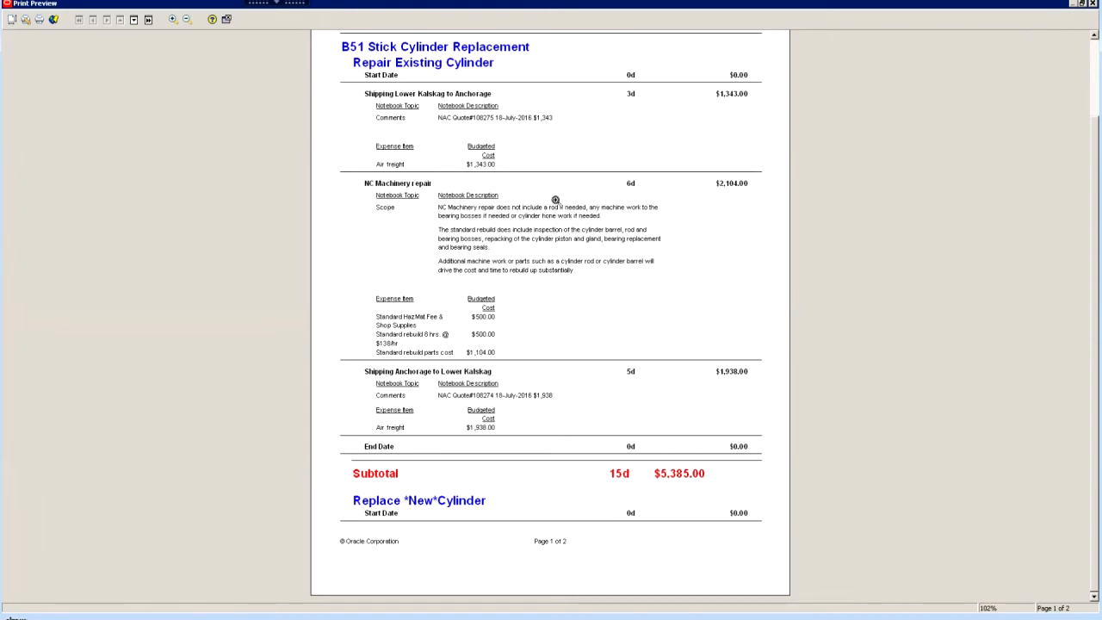
scroll(557, 200, down, 1)
scroll(557, 199, up, 1)
click(1093, 4)
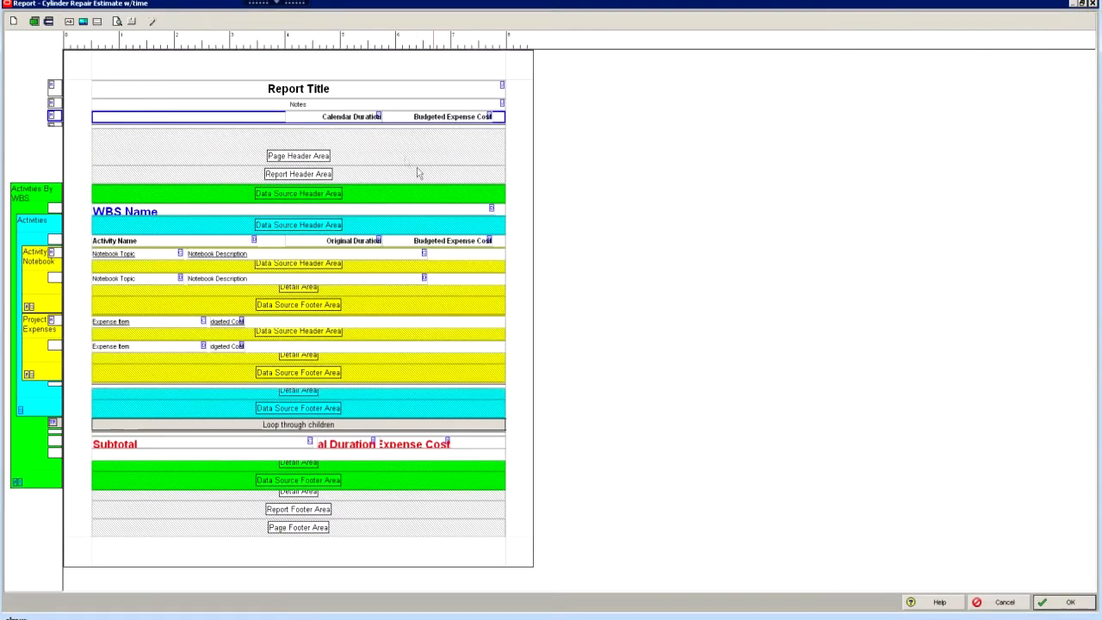
Set the Notebook Description cell in the notebook detail row to a left position of 2.25 inches and a width of 5.5 inches
click(223, 255)
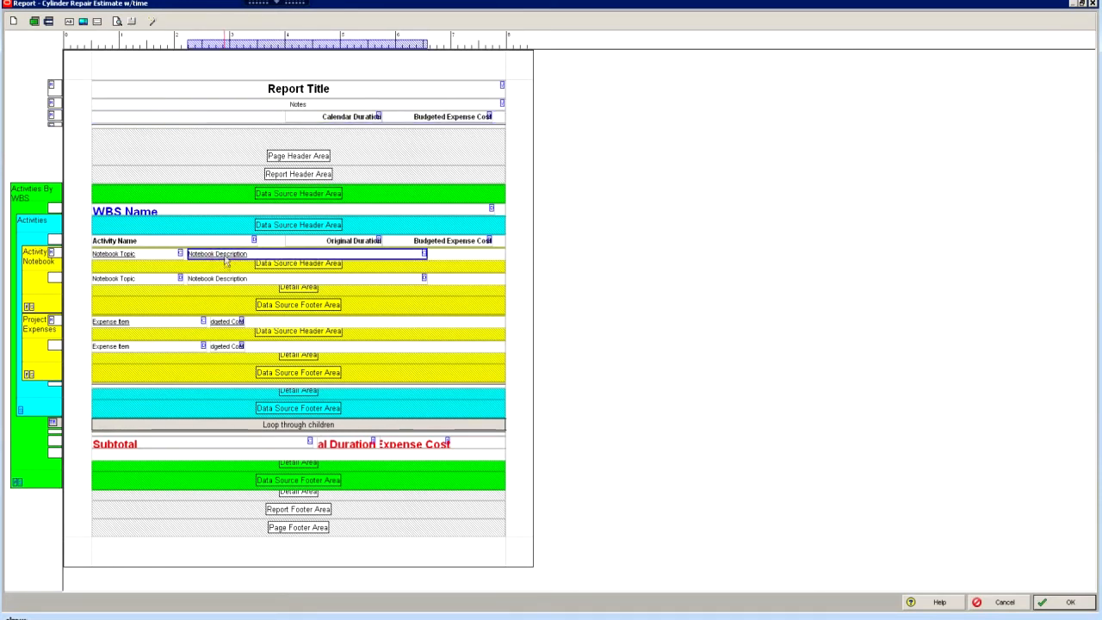
click(419, 280)
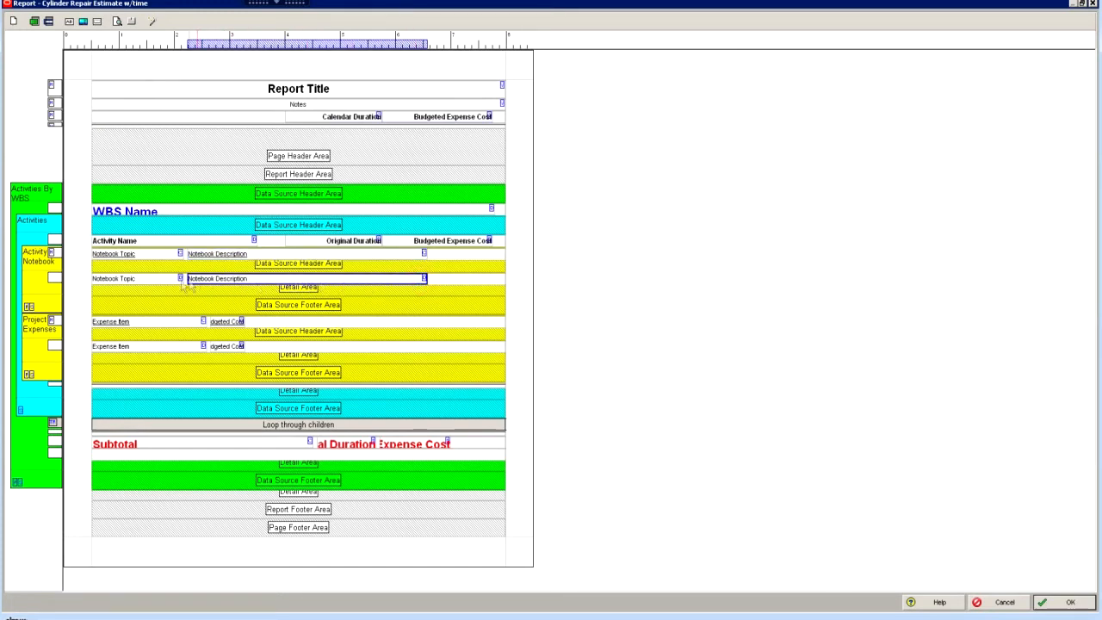
right_click(211, 282)
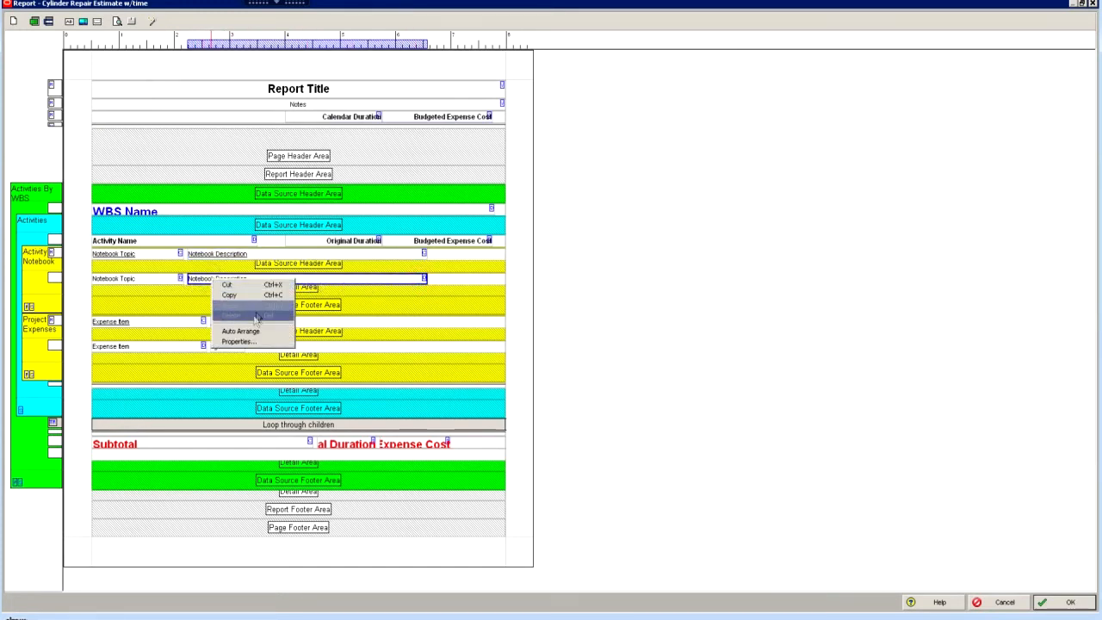
click(238, 341)
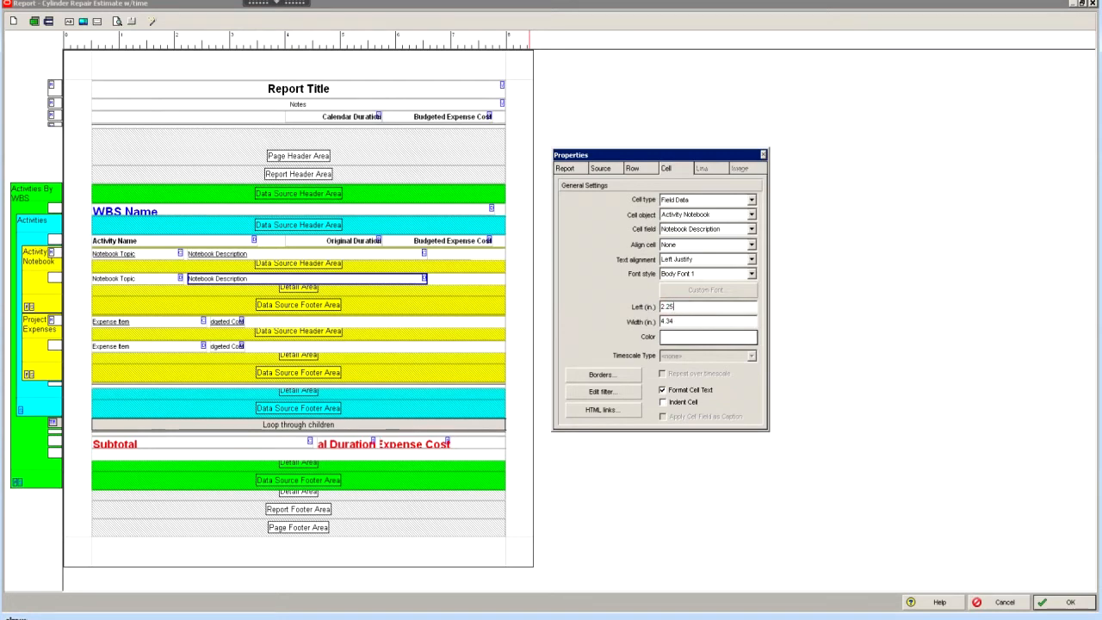
click(691, 322)
drag(682, 321, 642, 328)
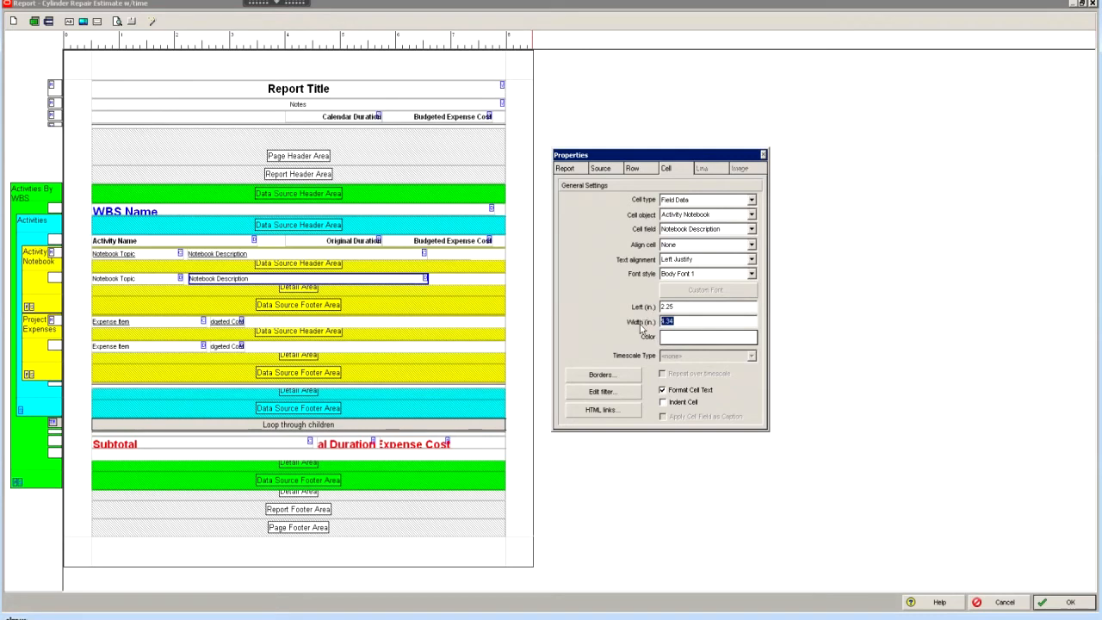
text(5.5)
click(687, 307)
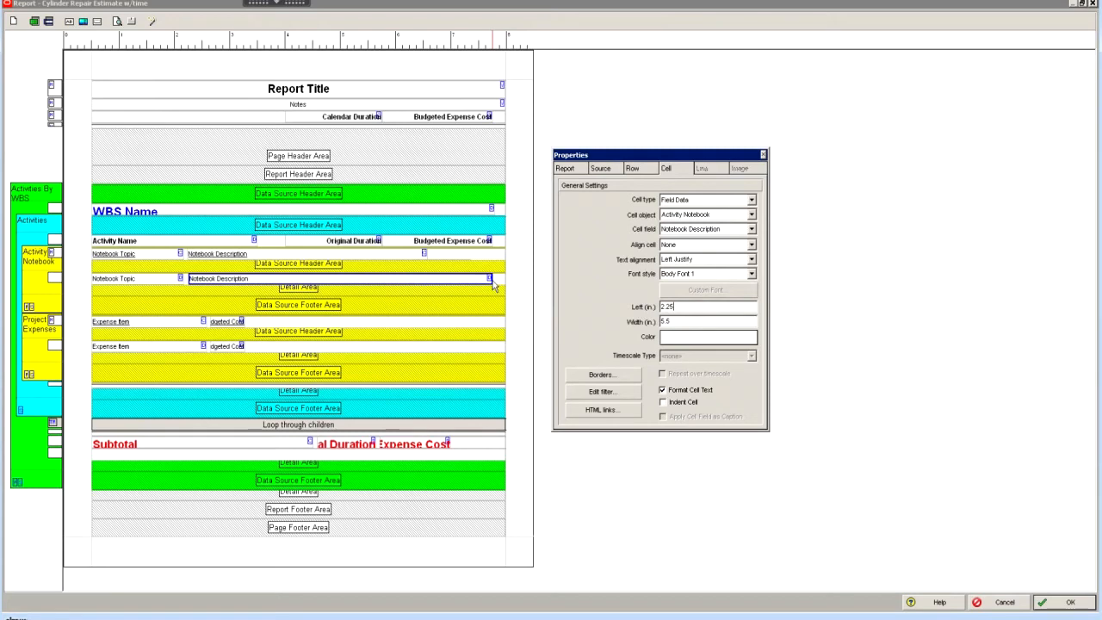
Widen the detail row's Notebook Description cell to the right page margin, about 5.73 inches wide, and preview the report
click(763, 155)
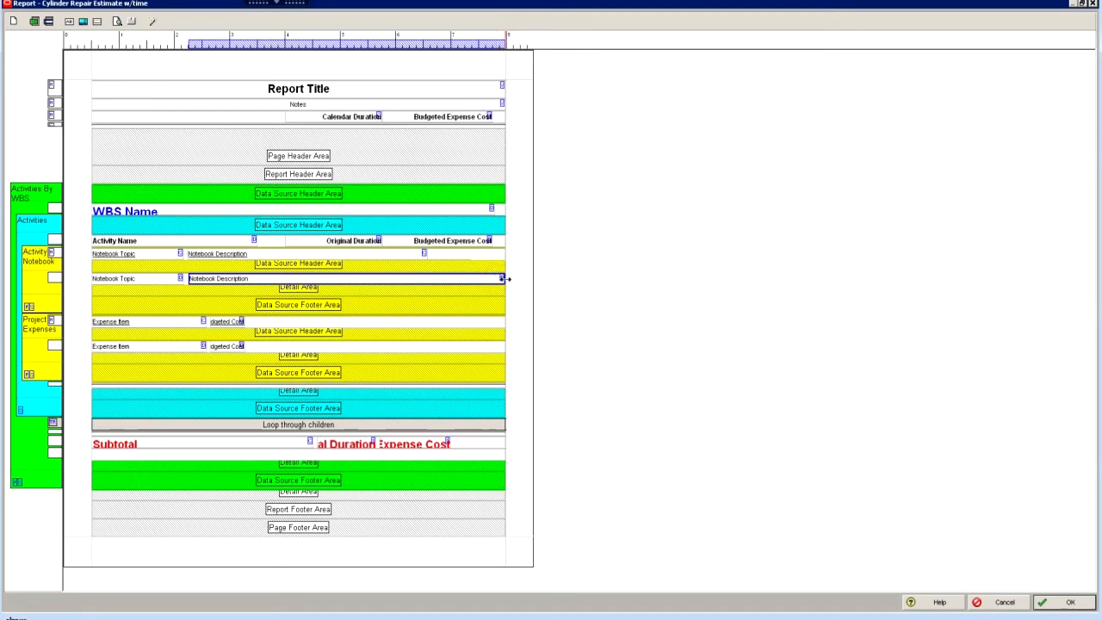
right_click(473, 283)
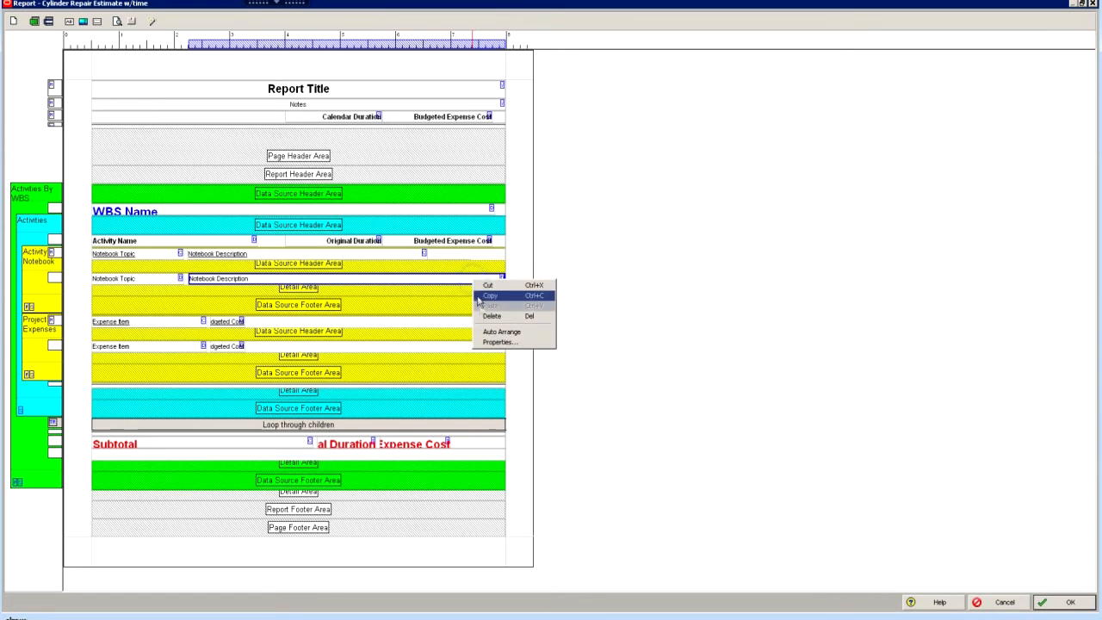
click(495, 345)
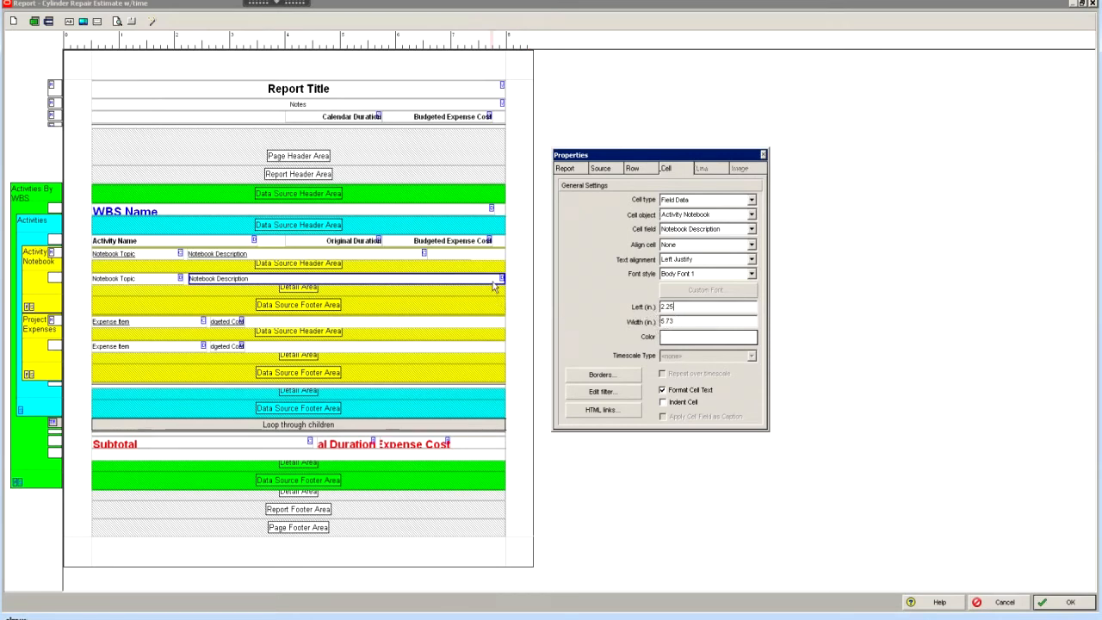
click(763, 156)
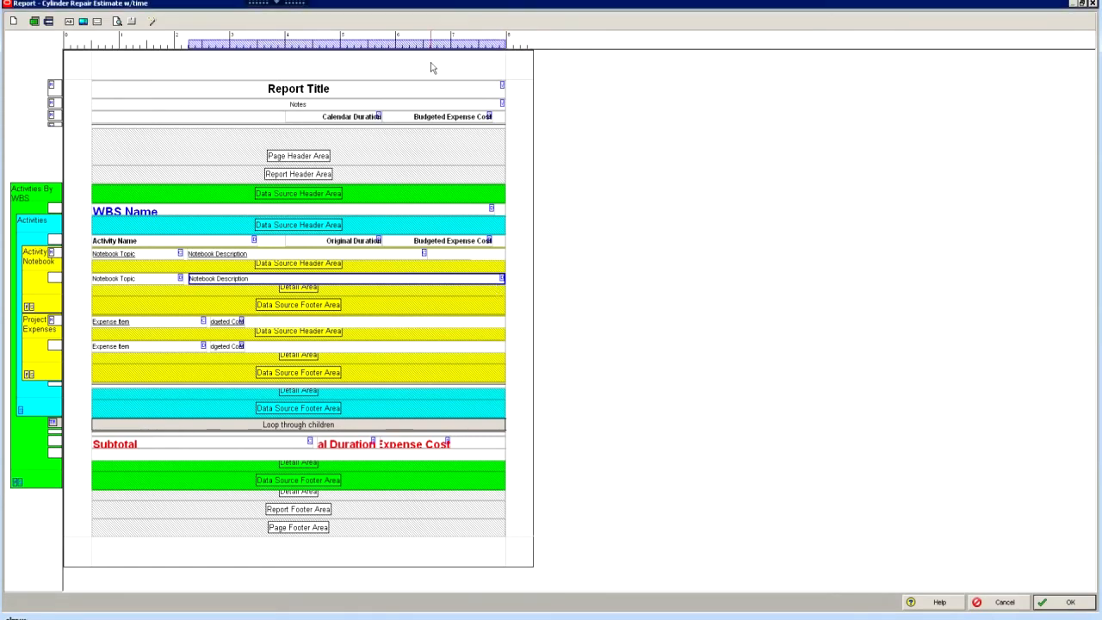
click(117, 21)
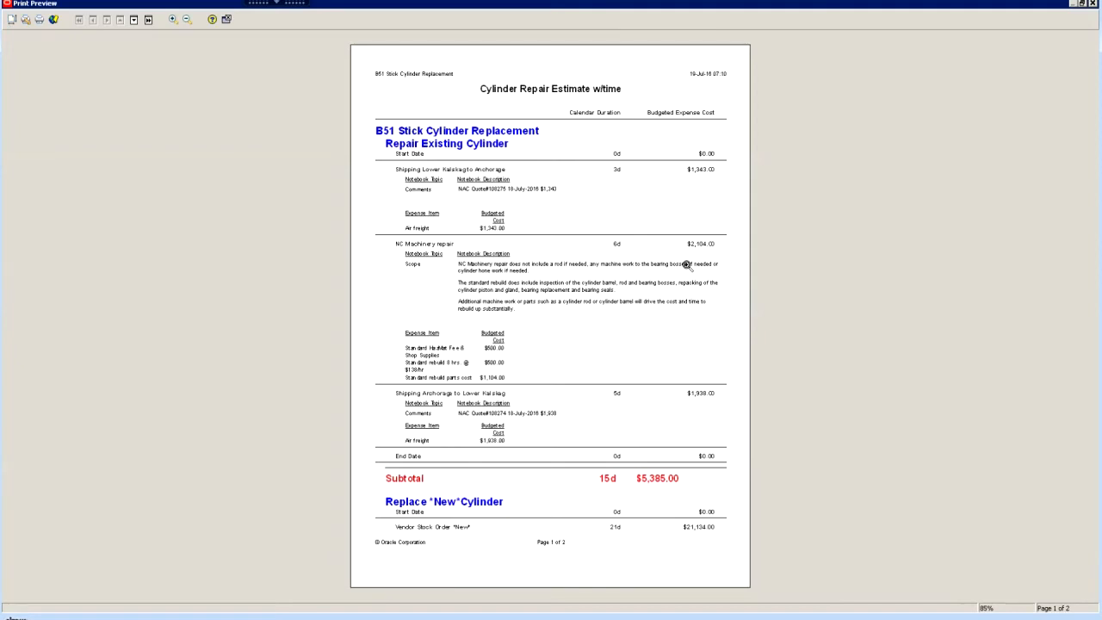
Narrow the detail row's Notebook Description cell to end at the 7-inch mark, about 4.75 inches wide, and preview both report pages
click(1094, 4)
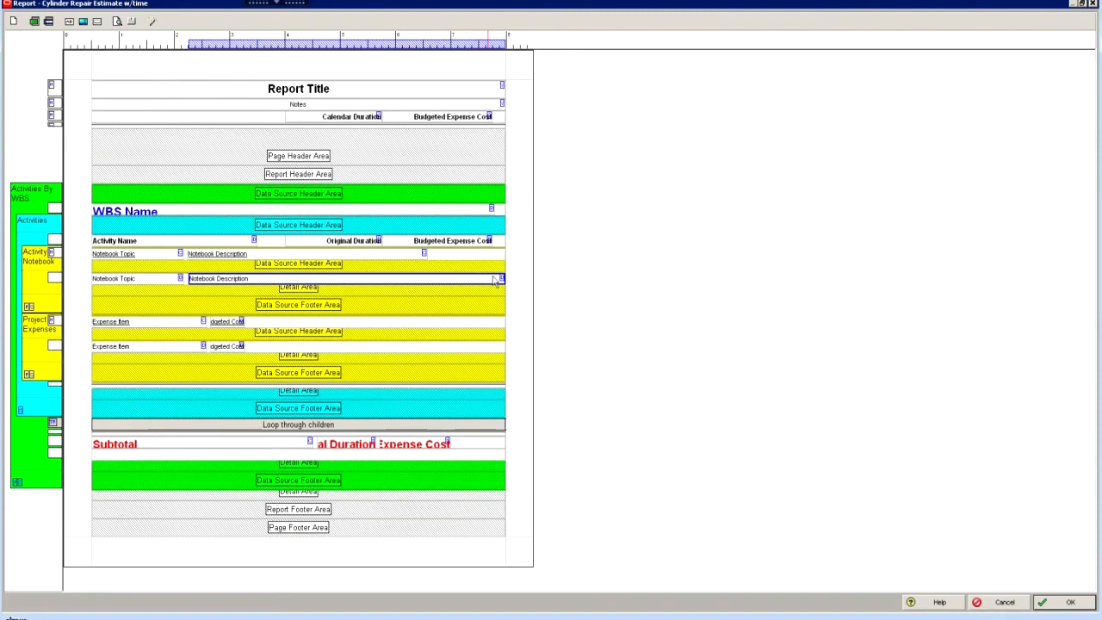
drag(504, 278, 450, 280)
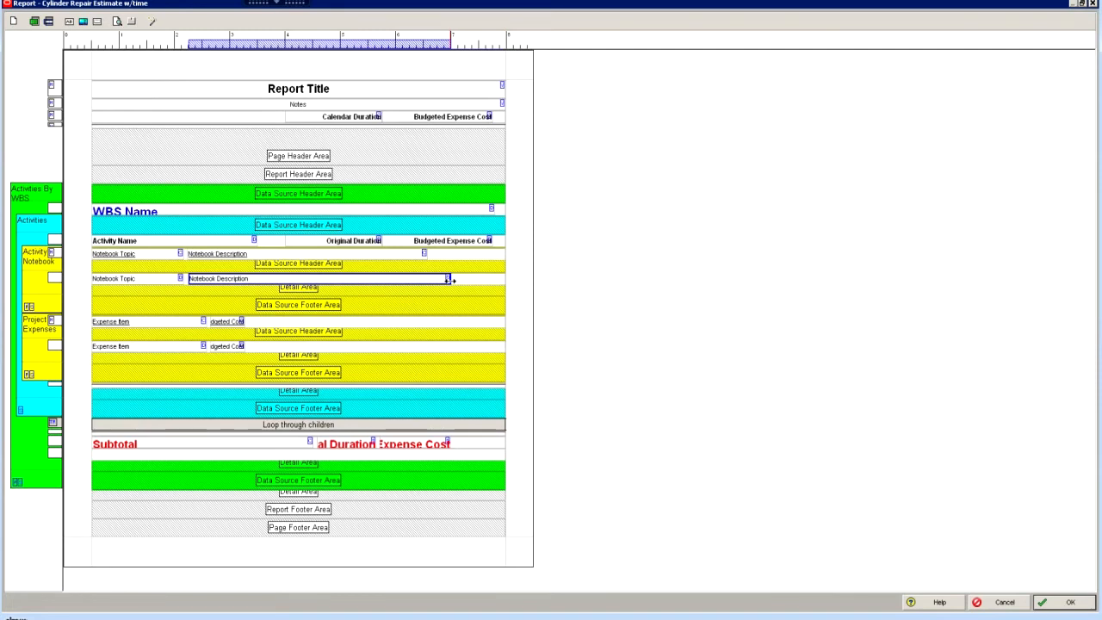
click(119, 22)
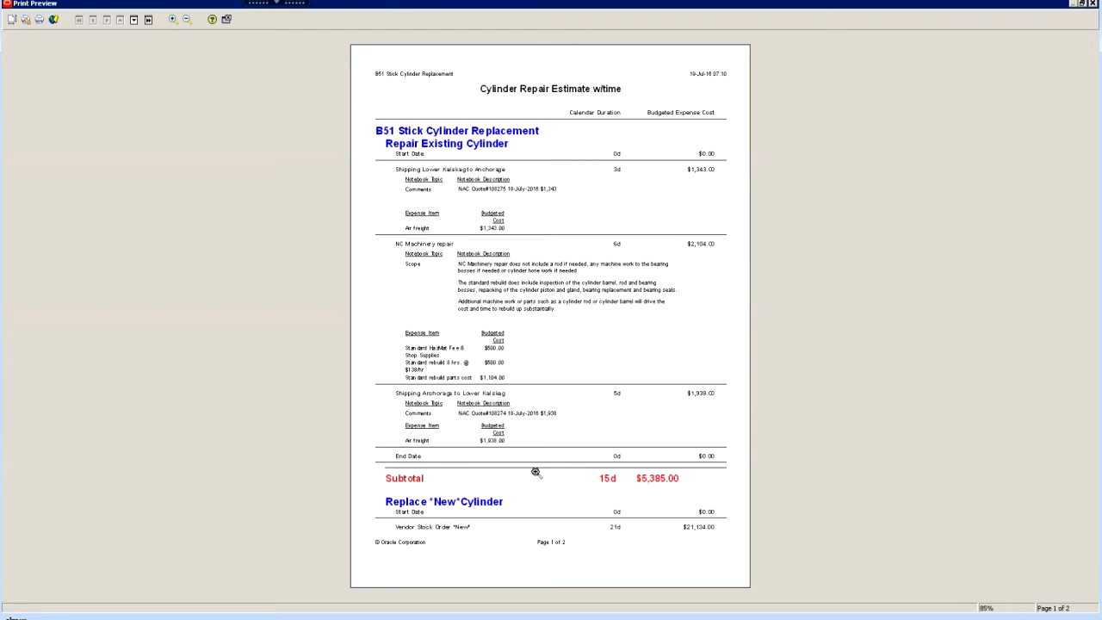
scroll(536, 473, down, 1)
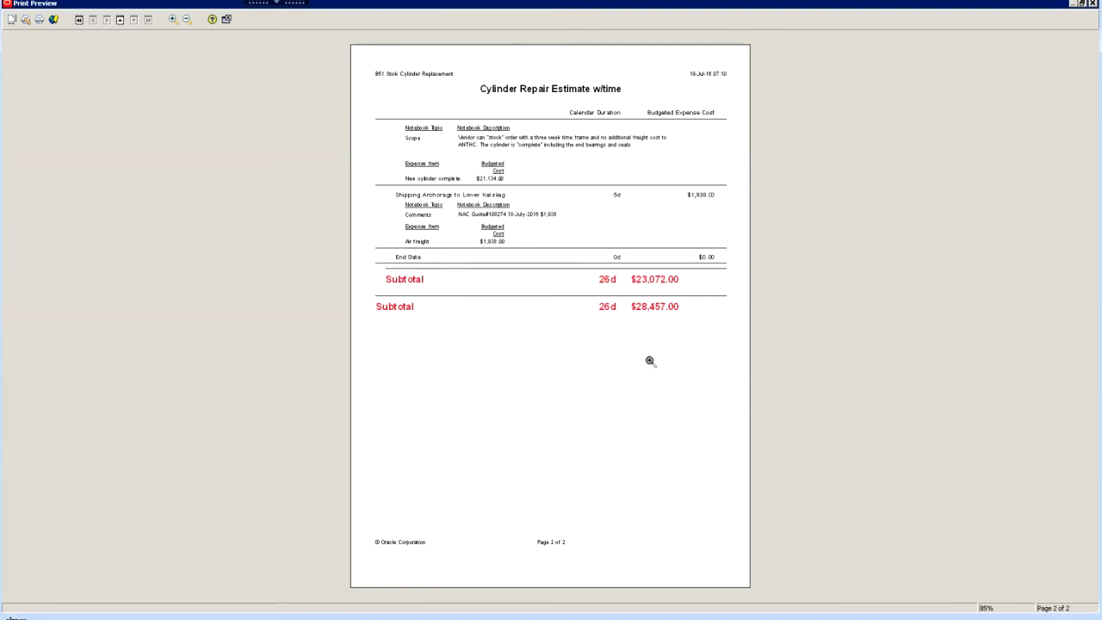
click(481, 193)
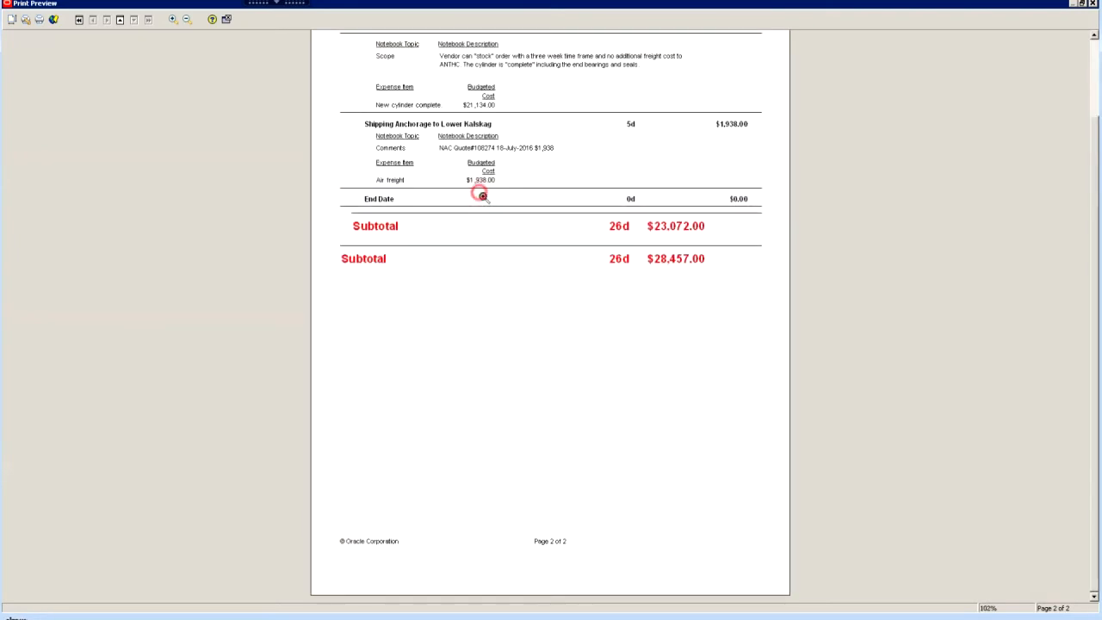
click(528, 87)
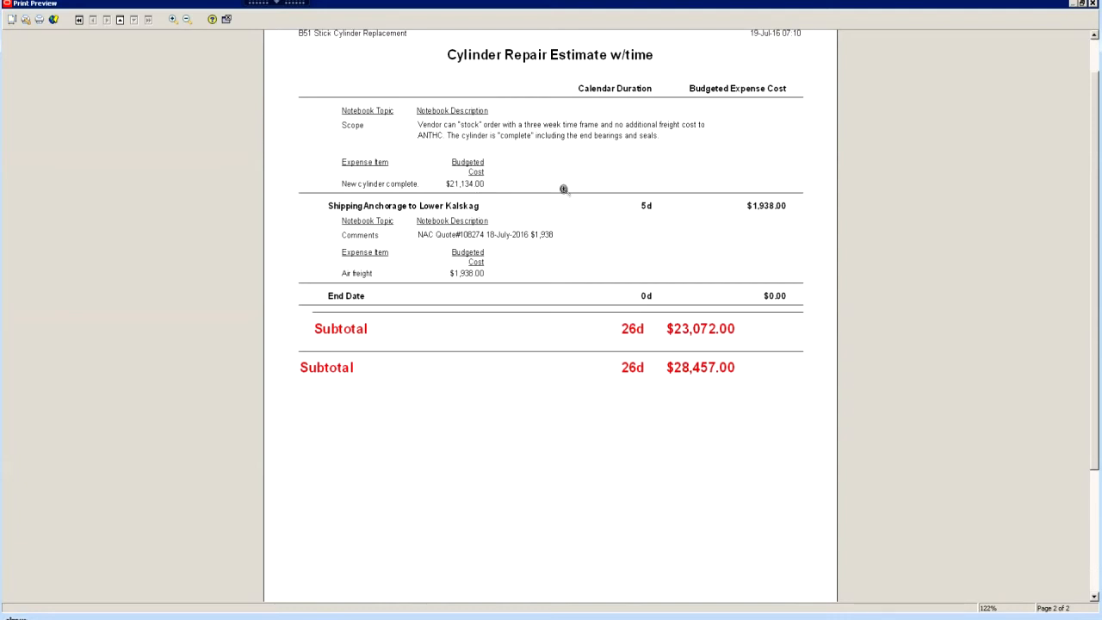
click(1094, 4)
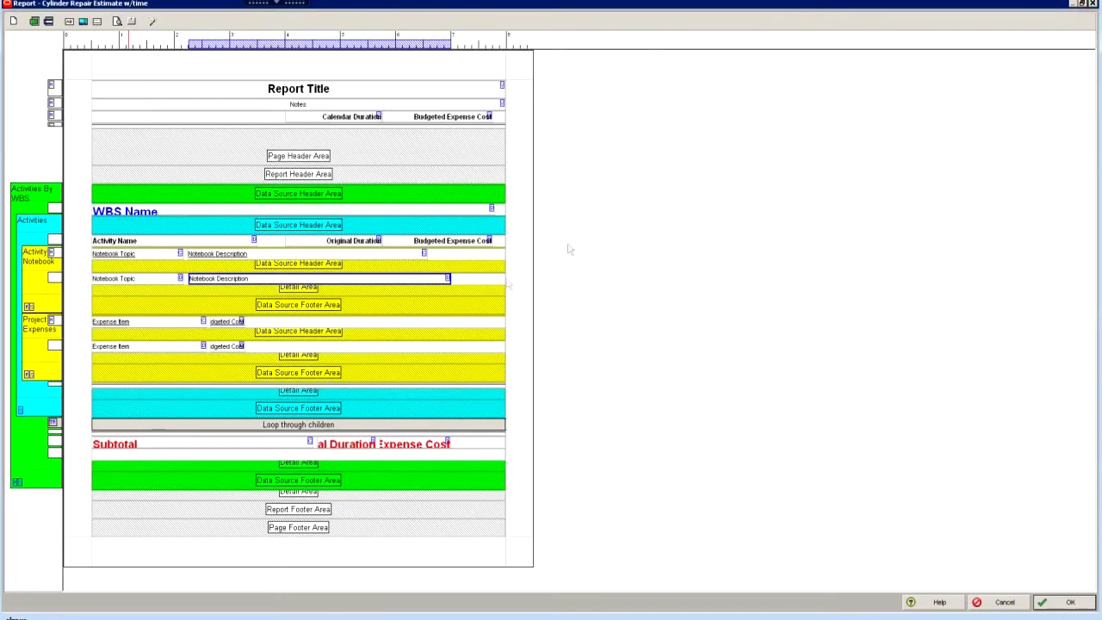
Set the Budgeted Cost heading in the Project Expenses header row to a left position of 3.5 inches and a width of 1.5 inches
click(176, 323)
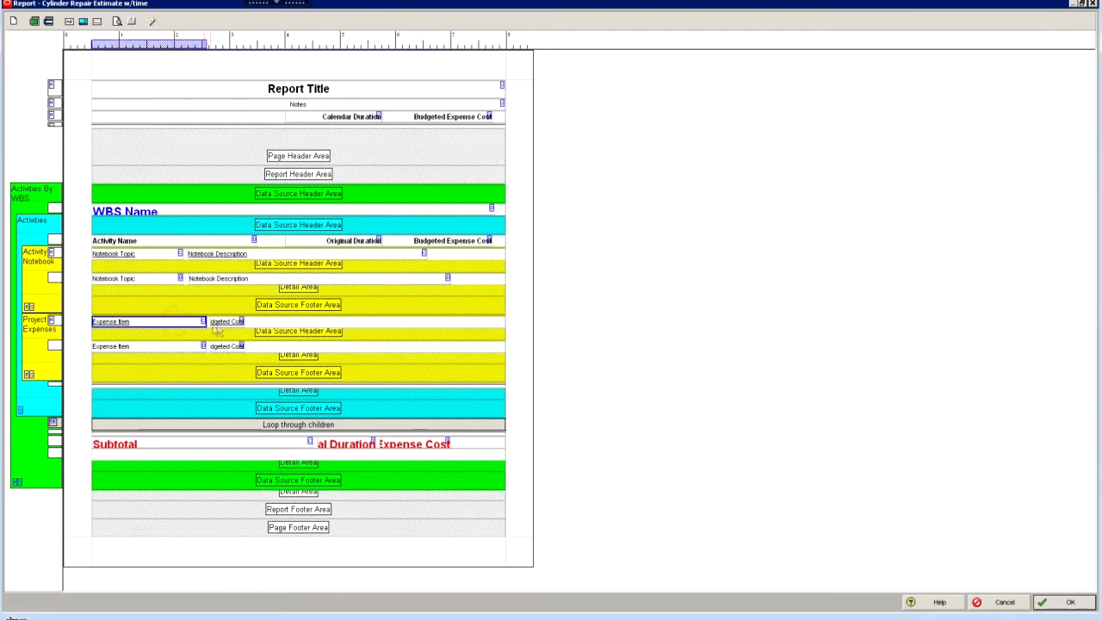
click(222, 324)
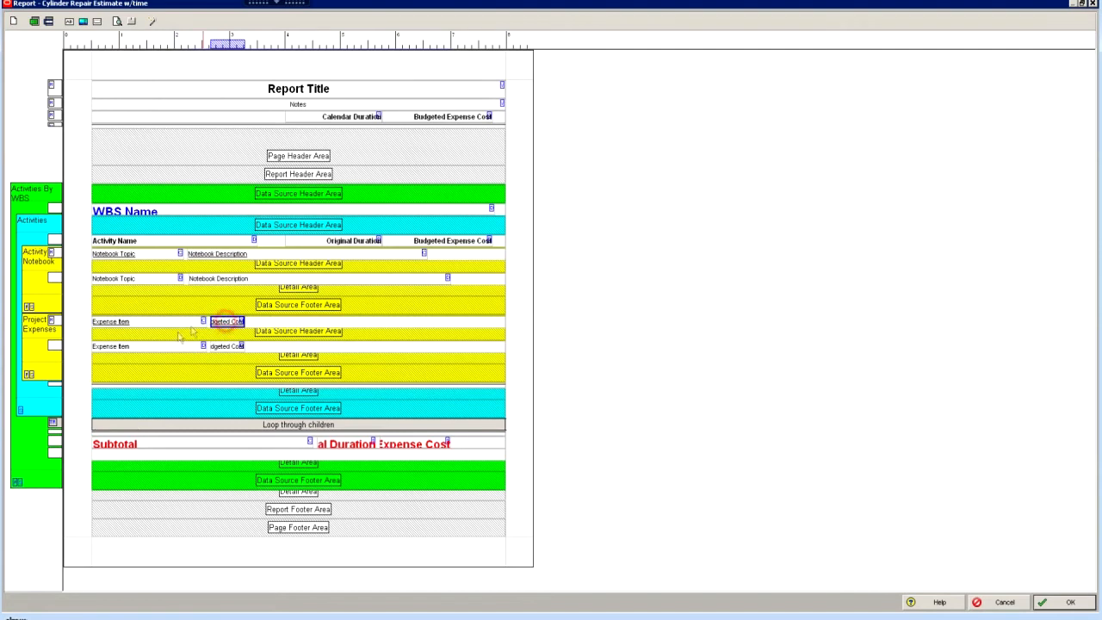
click(157, 347)
click(228, 347)
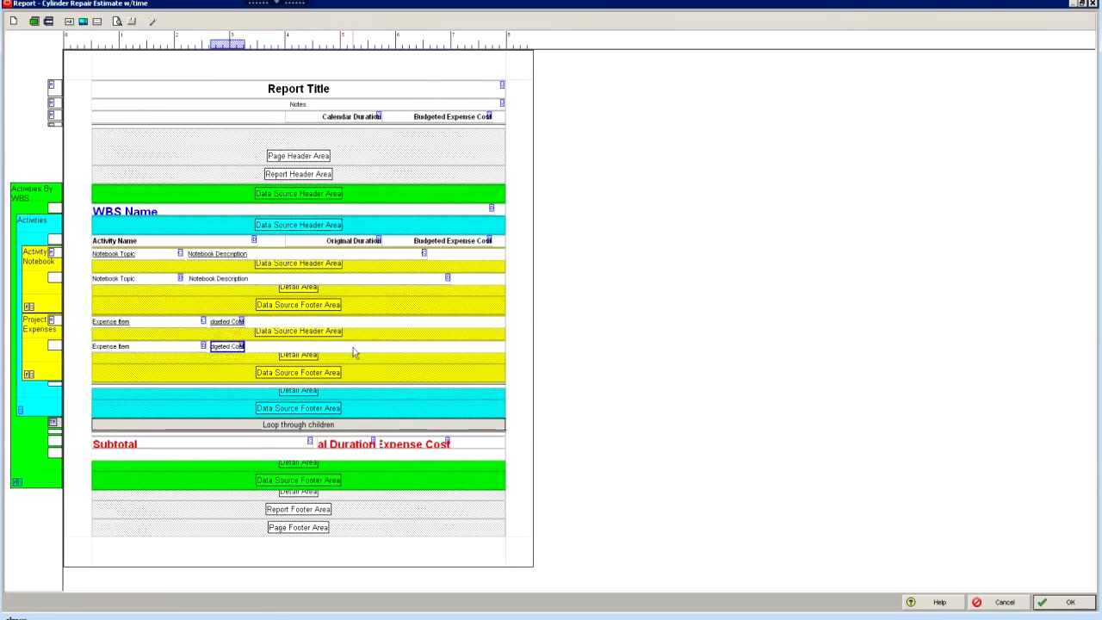
click(231, 323)
right_click(231, 324)
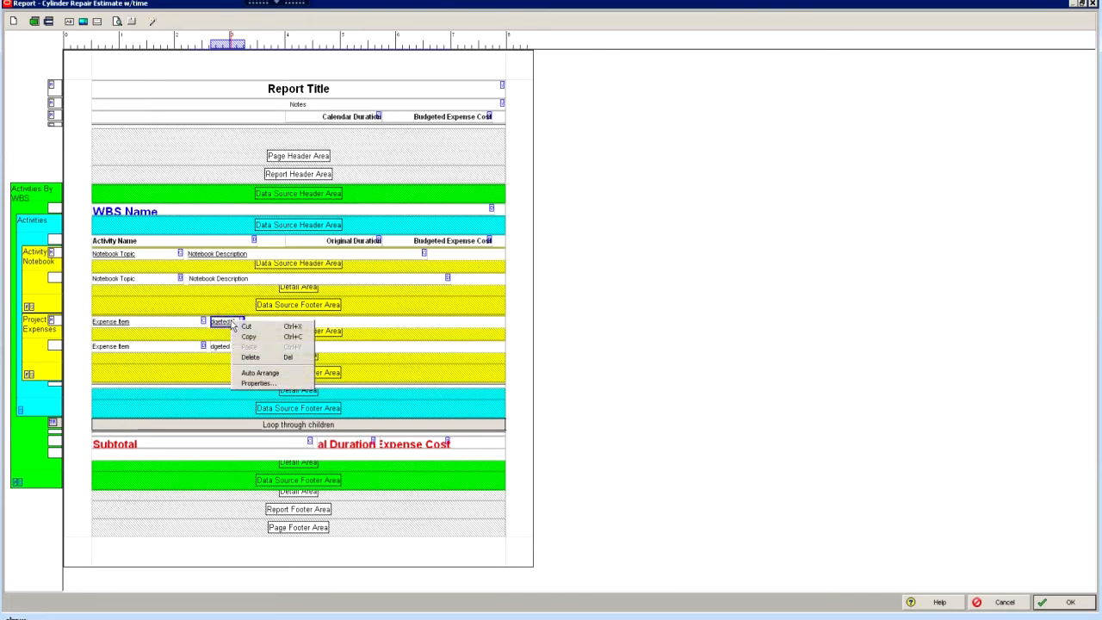
click(250, 383)
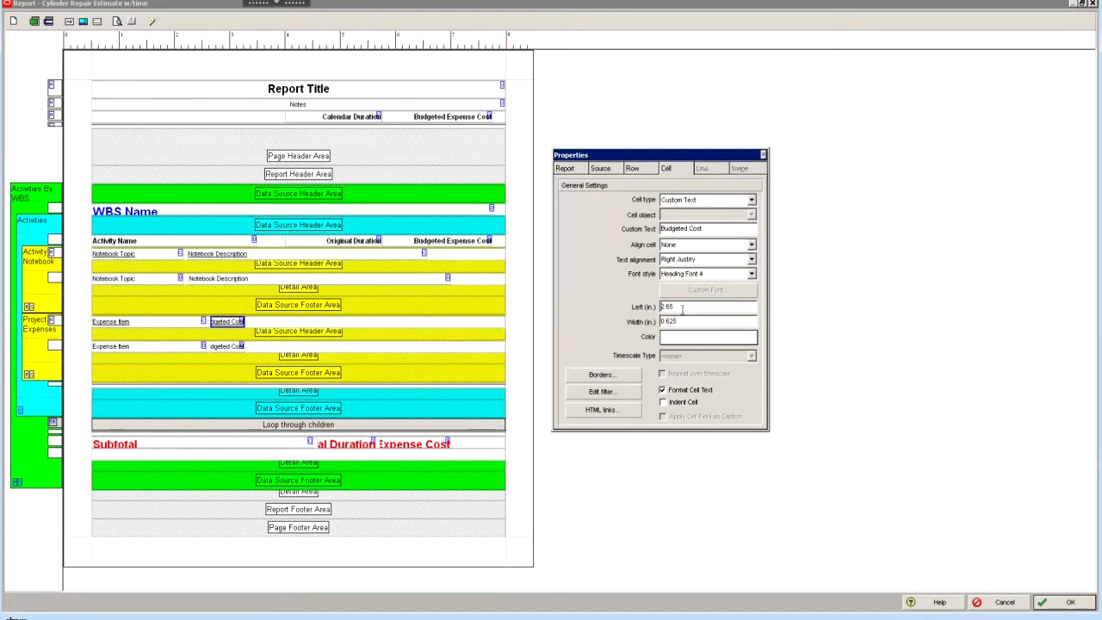
drag(678, 306, 640, 314)
click(688, 320)
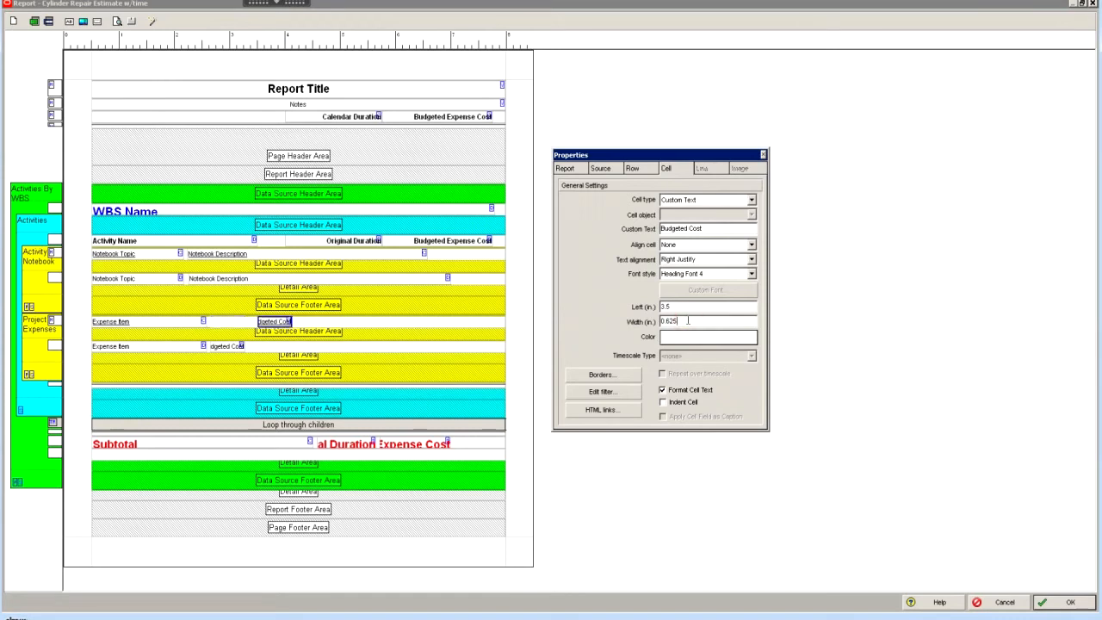
drag(688, 320, 648, 324)
text(1.5)
Match the Budgeted Cost cell in the Project Expenses detail row to its heading, with left 3.5 inches and width 1.5 inches
click(230, 348)
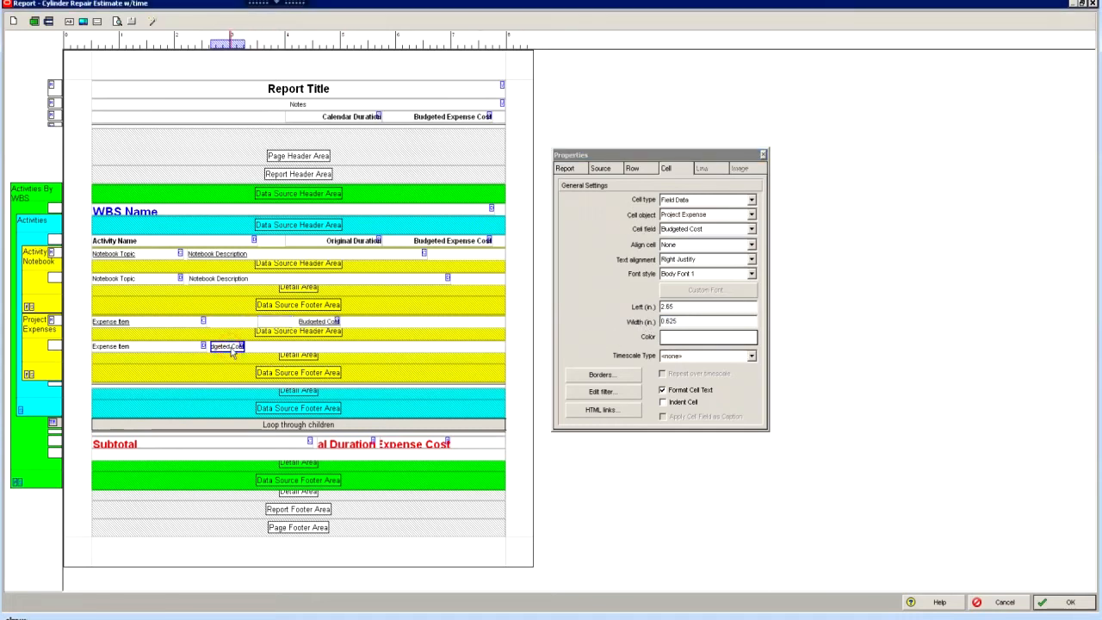
click(313, 324)
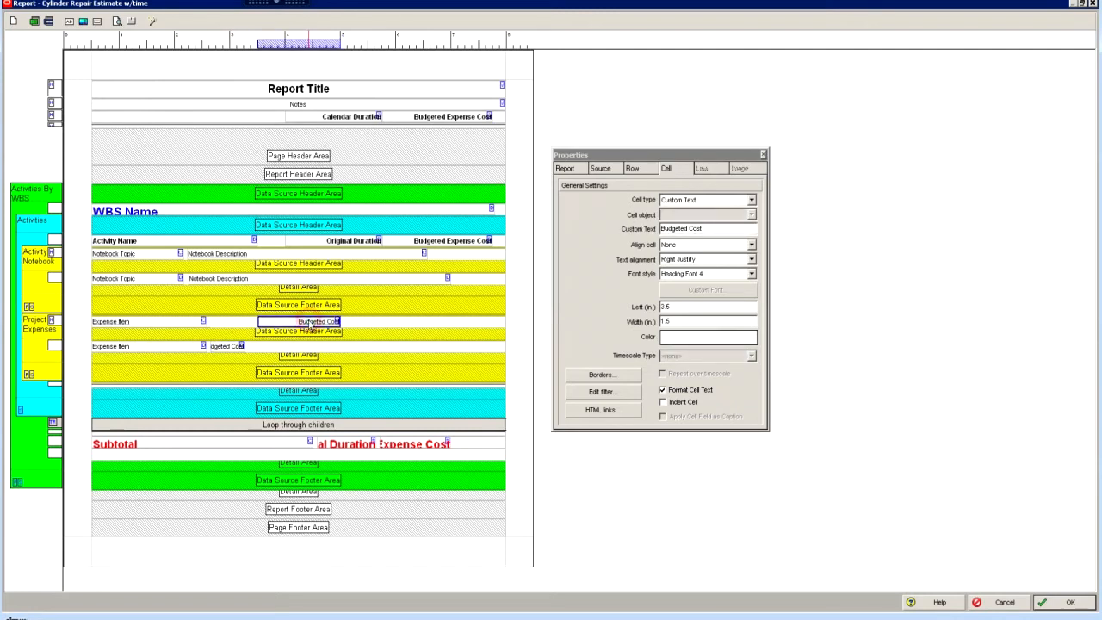
click(226, 348)
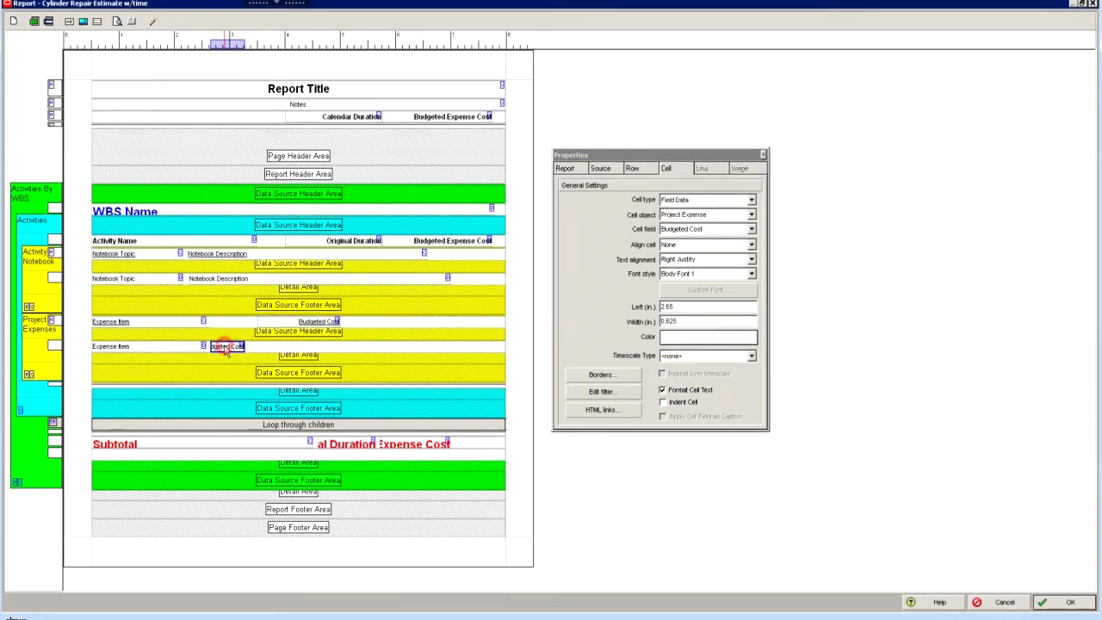
double_click(676, 307)
text(3)
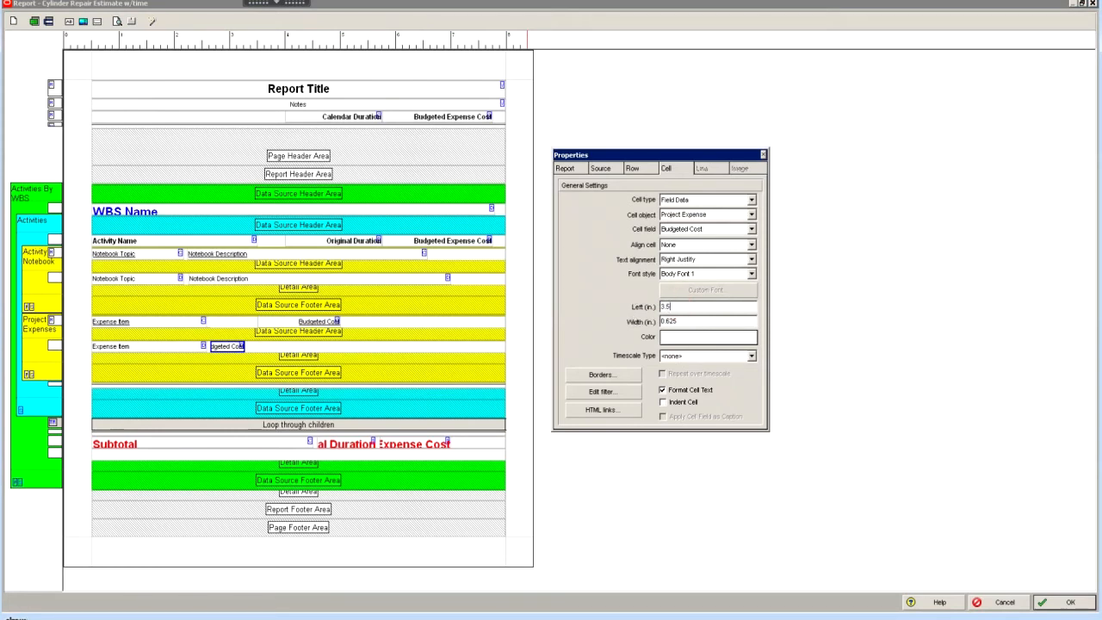
key(Tab)
text(1)
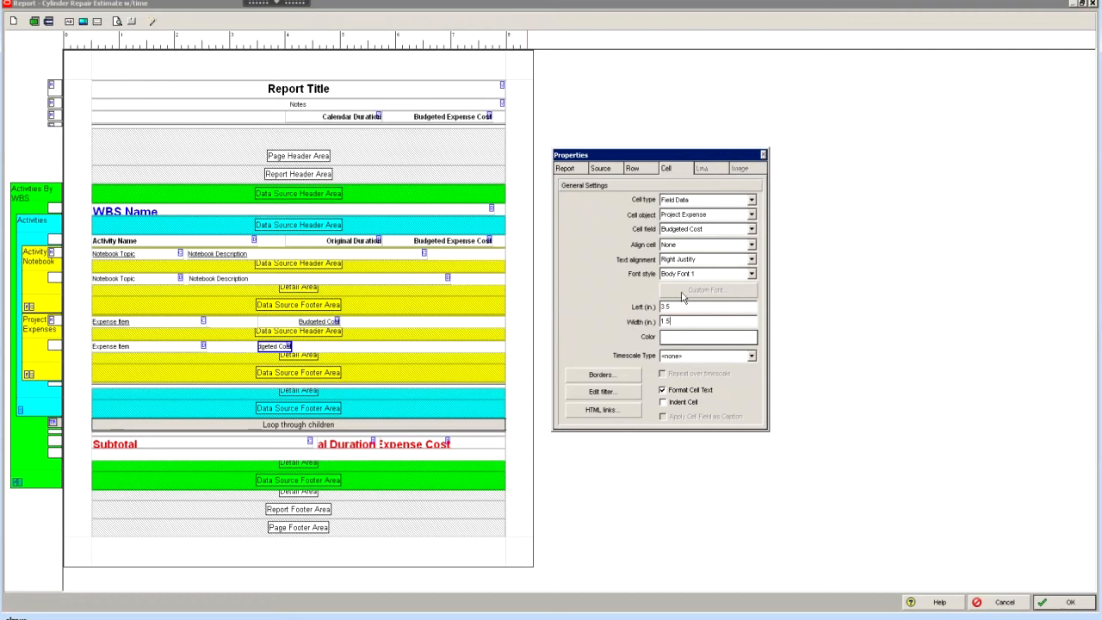
text(.5)
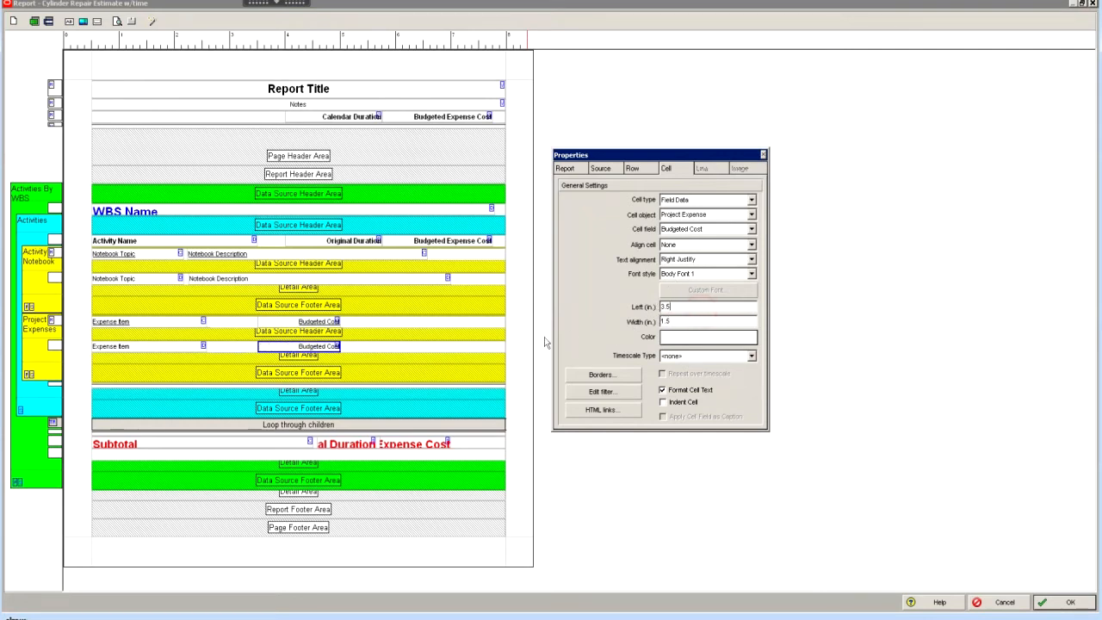
click(312, 322)
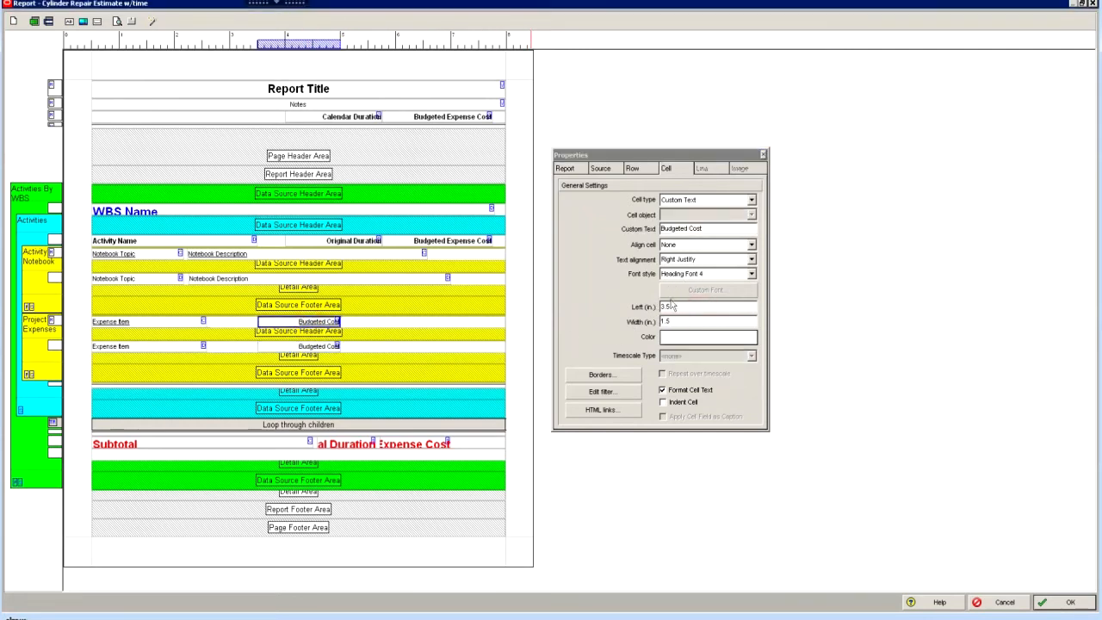
click(763, 154)
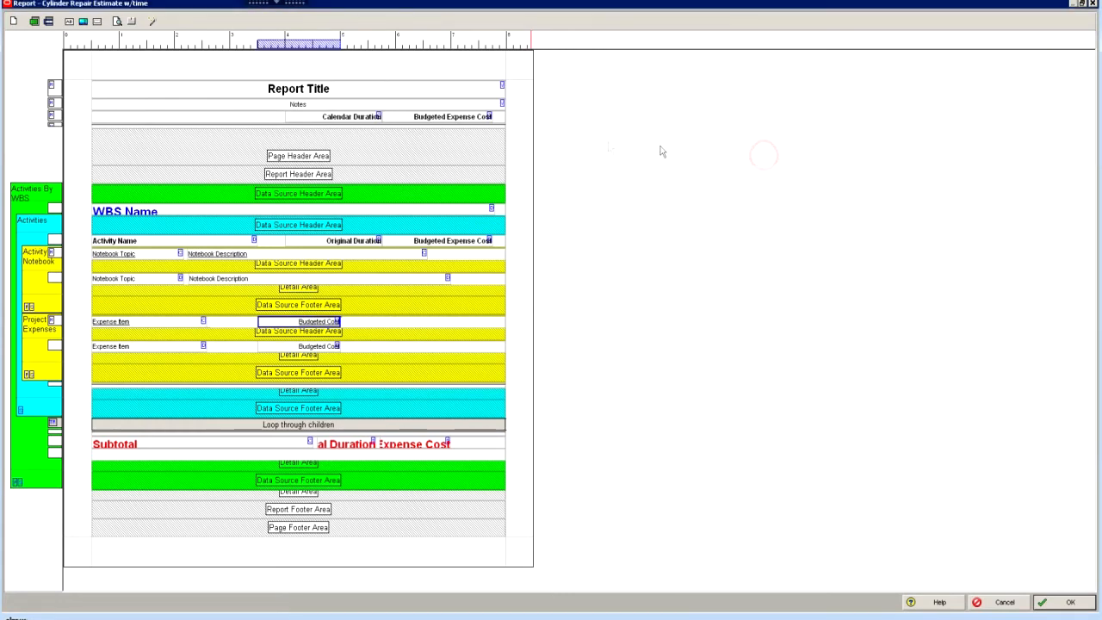
Preview the report to check the Budgeted Cost column alignment and the wrapping of the expense item names
click(117, 20)
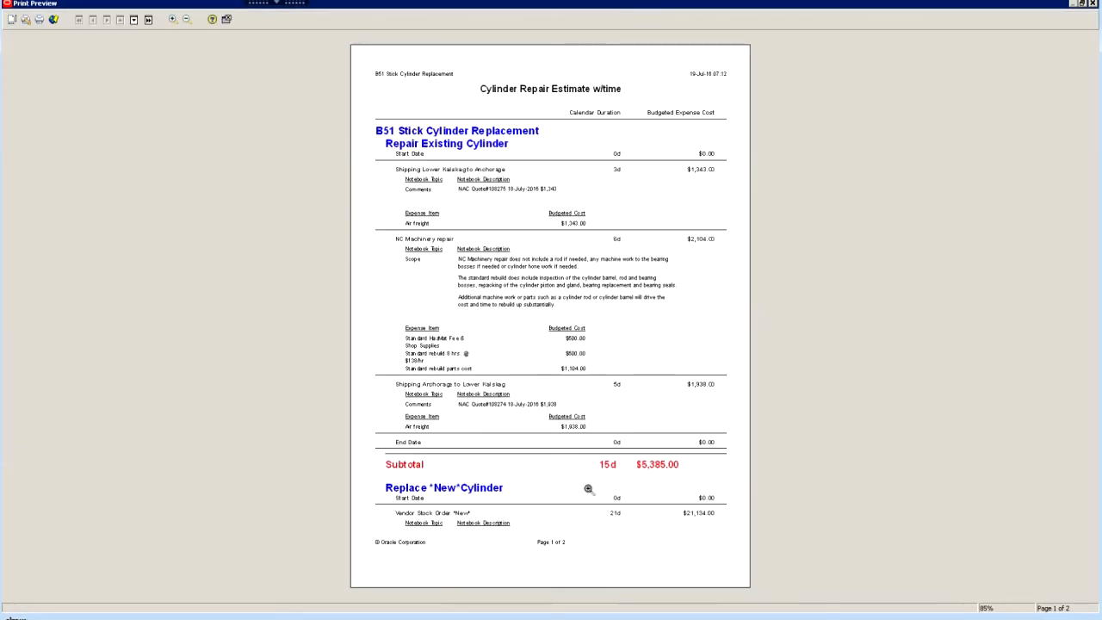
click(552, 368)
click(529, 333)
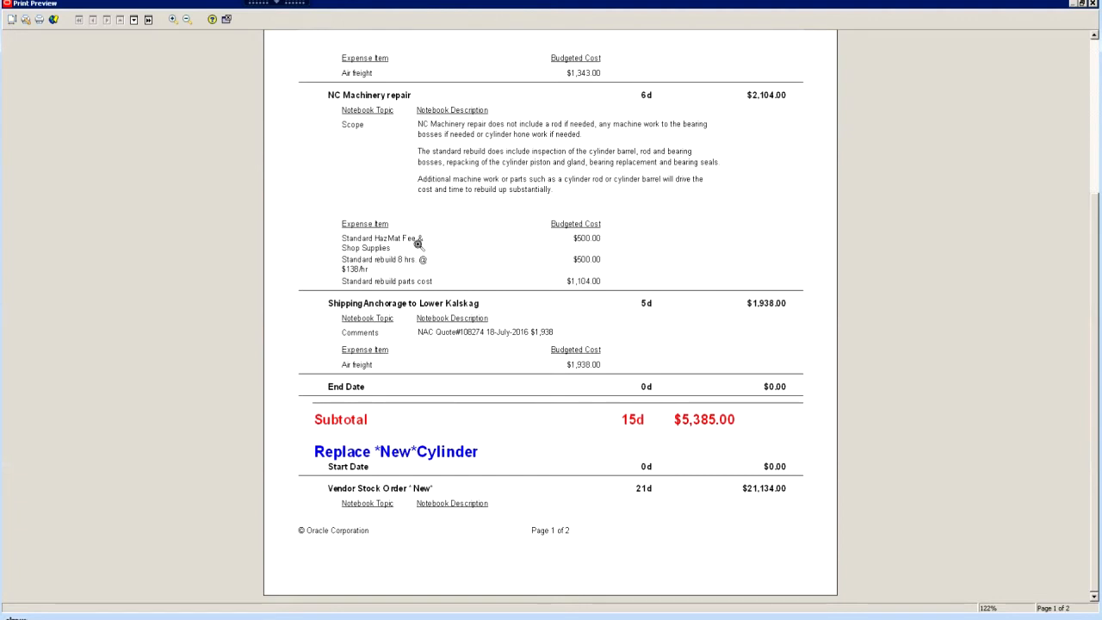
click(1091, 5)
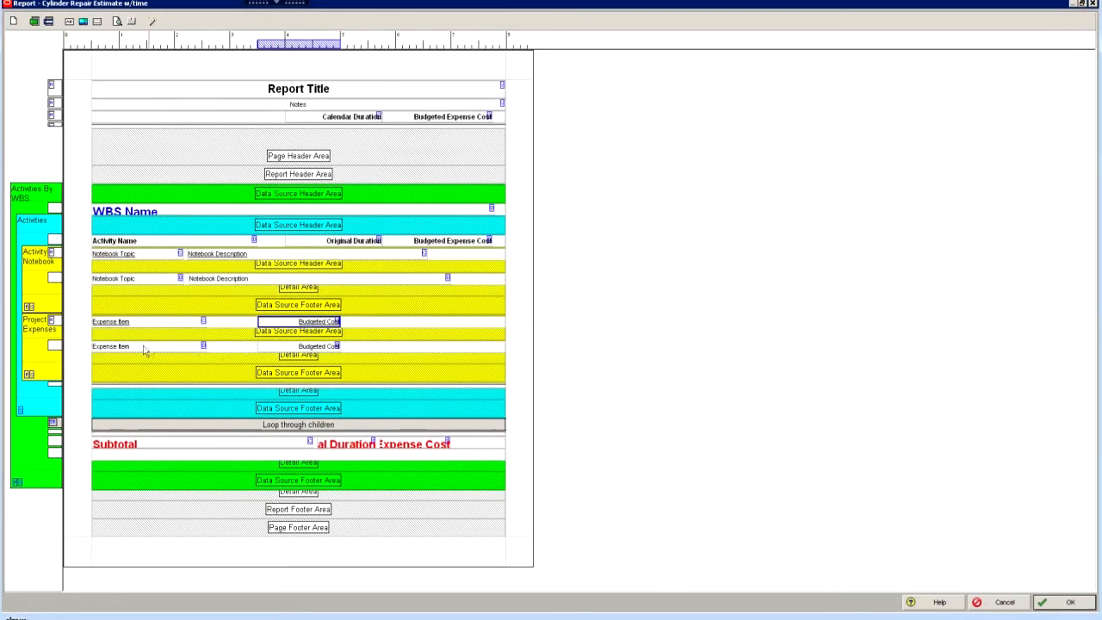
Set the Expense Item heading in the Project Expenses header row to a width of 3 inches
click(141, 321)
click(137, 346)
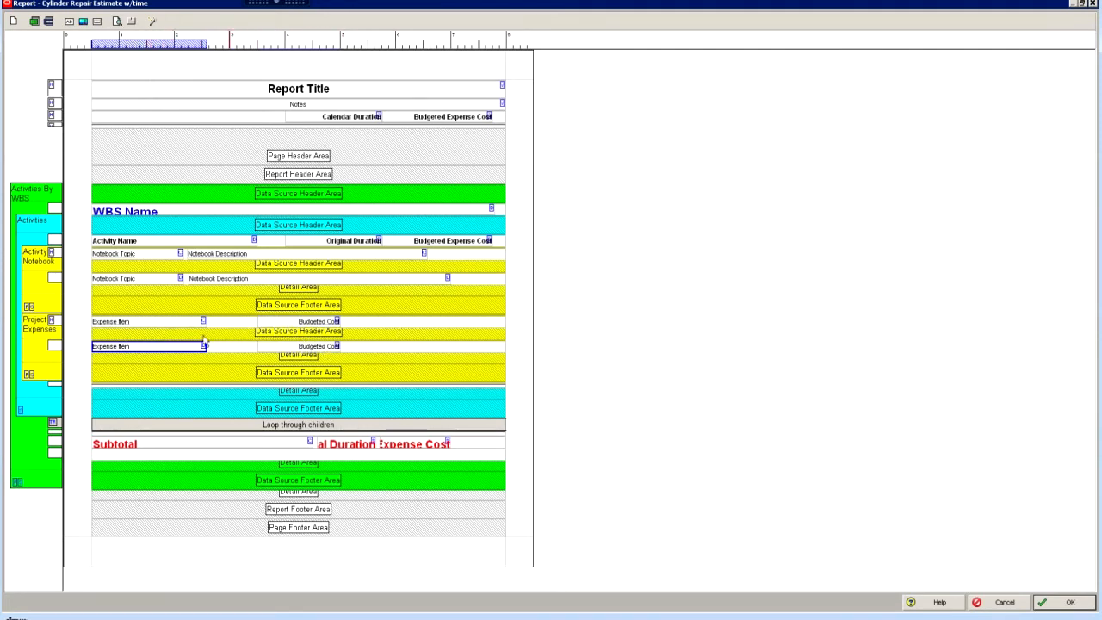
right_click(171, 323)
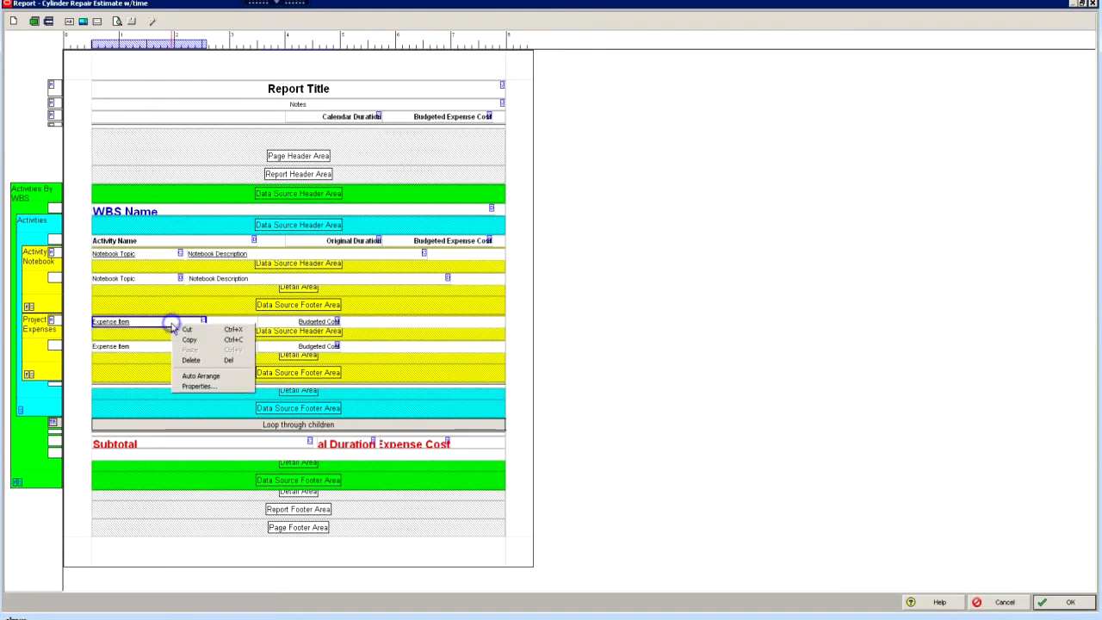
click(192, 386)
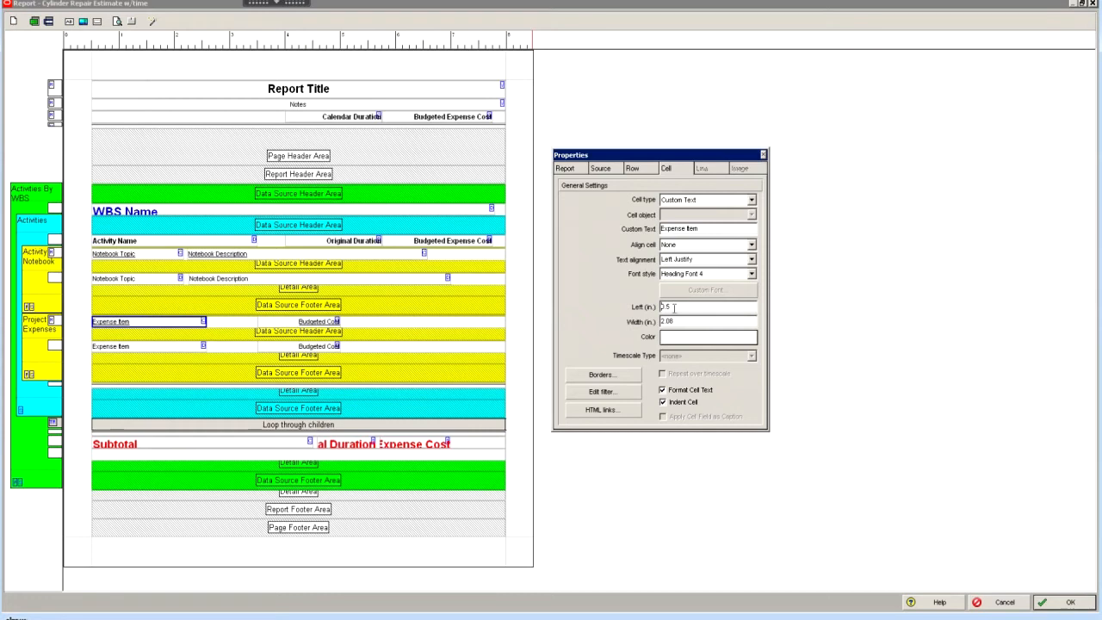
double_click(677, 321)
text(3)
click(386, 320)
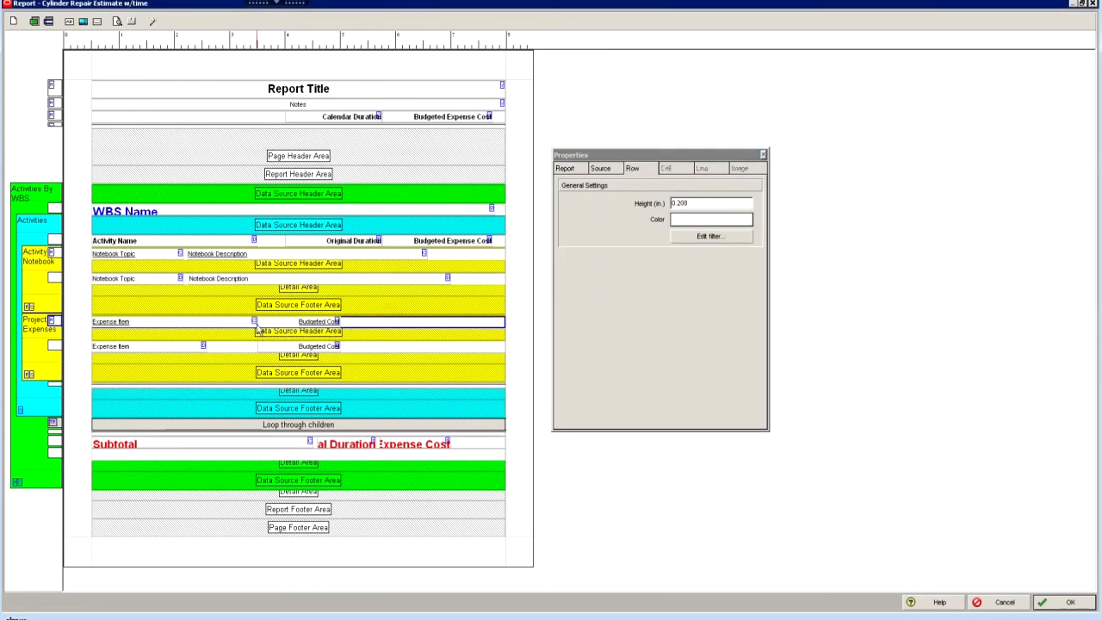
click(299, 324)
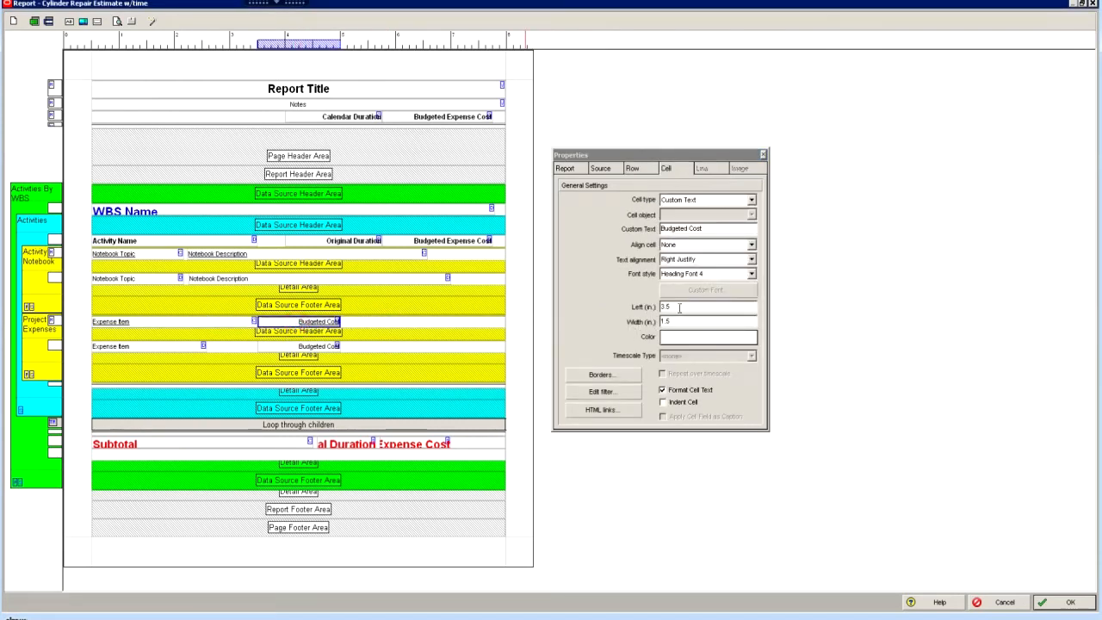
Set the Expense Item cell in the Project Expenses detail row to a width of 3 inches and preview the report
click(189, 348)
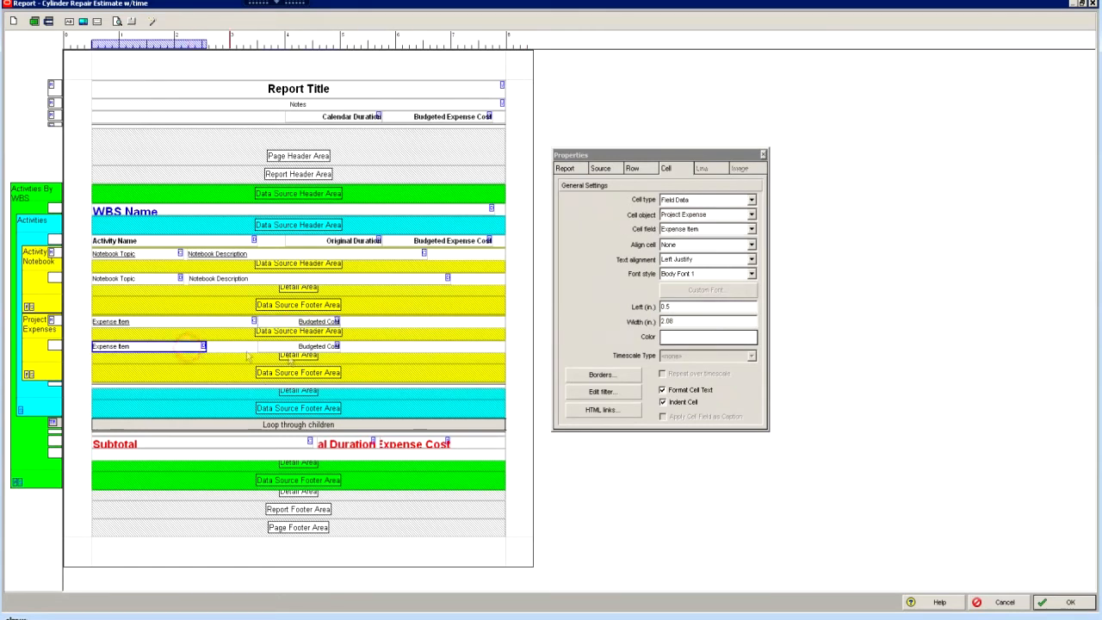
click(676, 307)
key(Tab)
text(3)
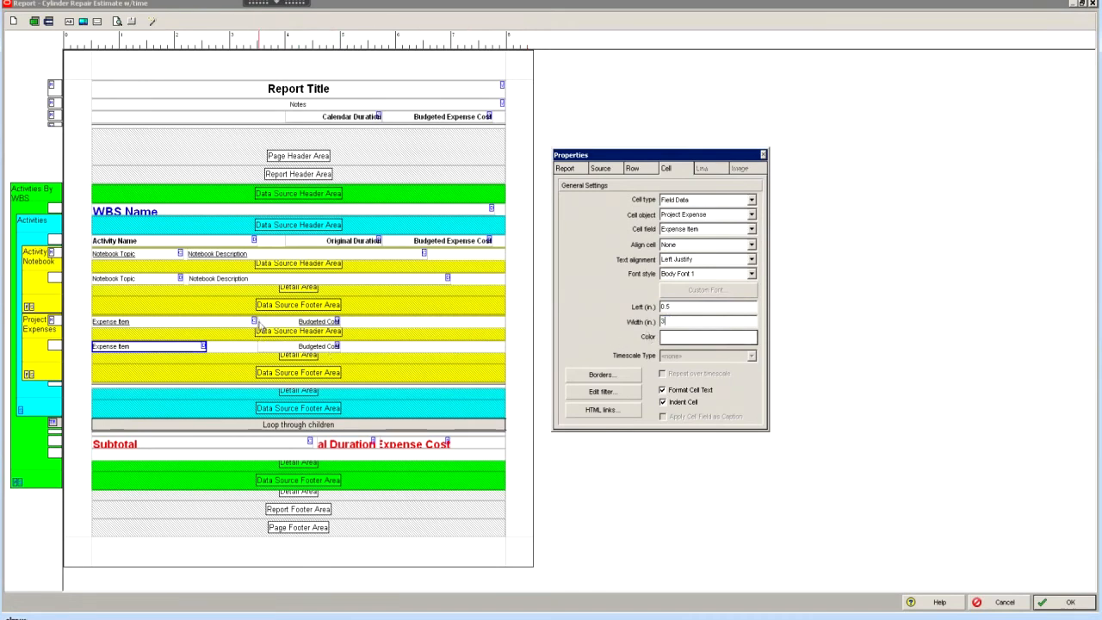
click(675, 307)
click(301, 346)
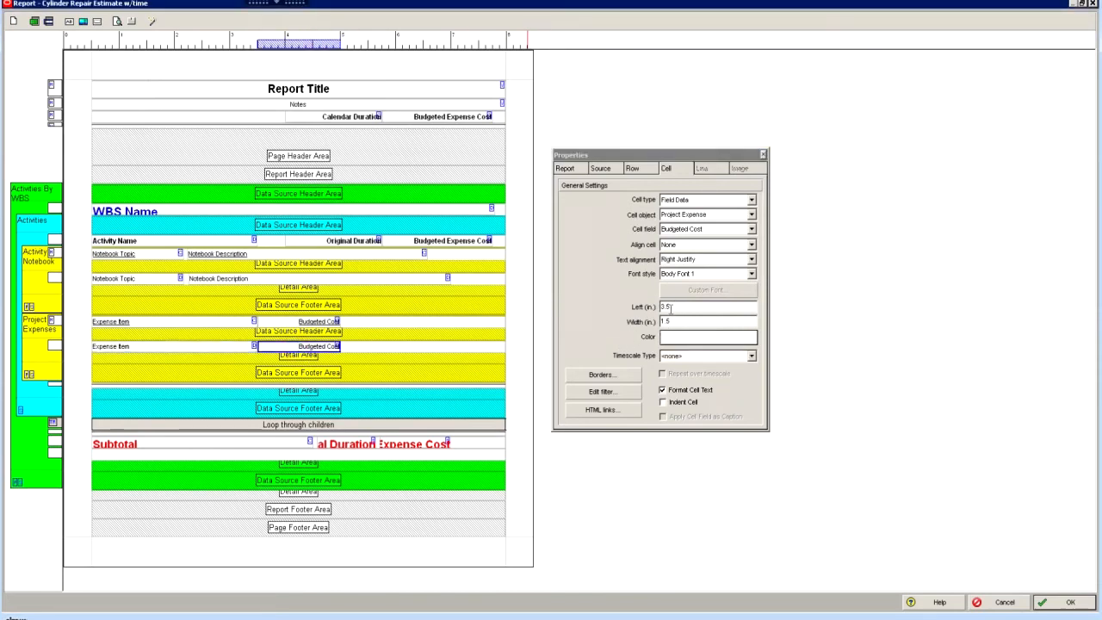
click(762, 154)
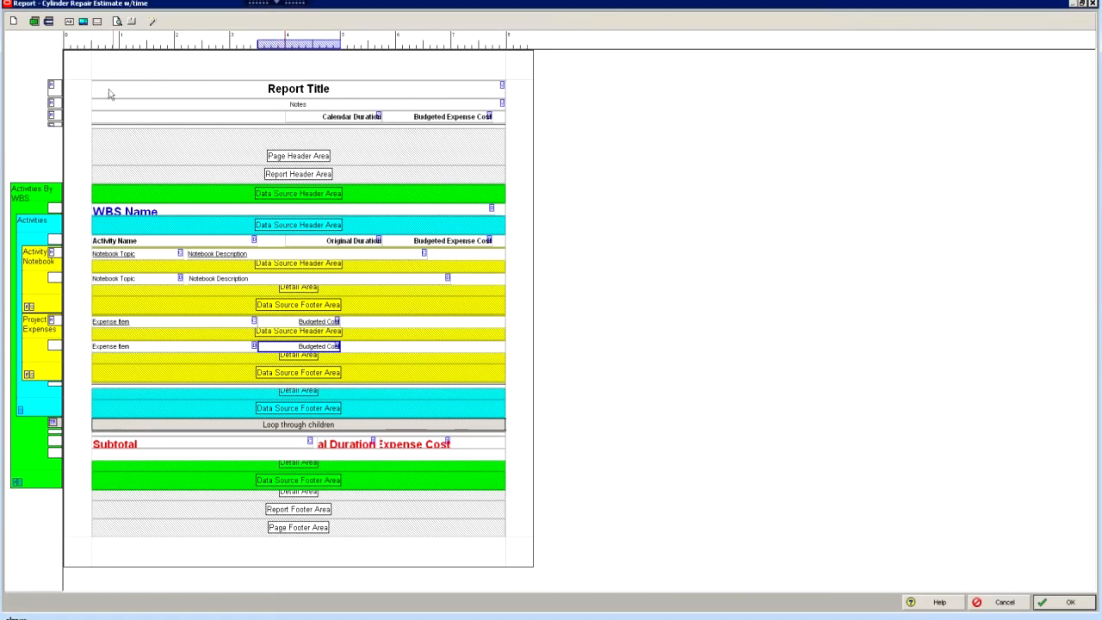
click(117, 22)
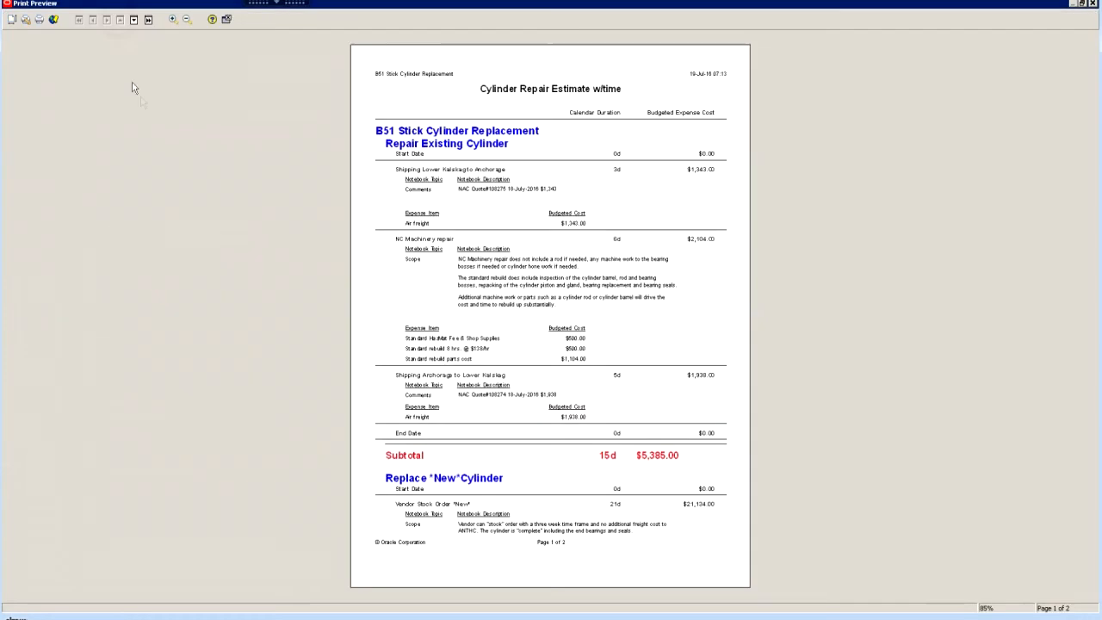
click(474, 345)
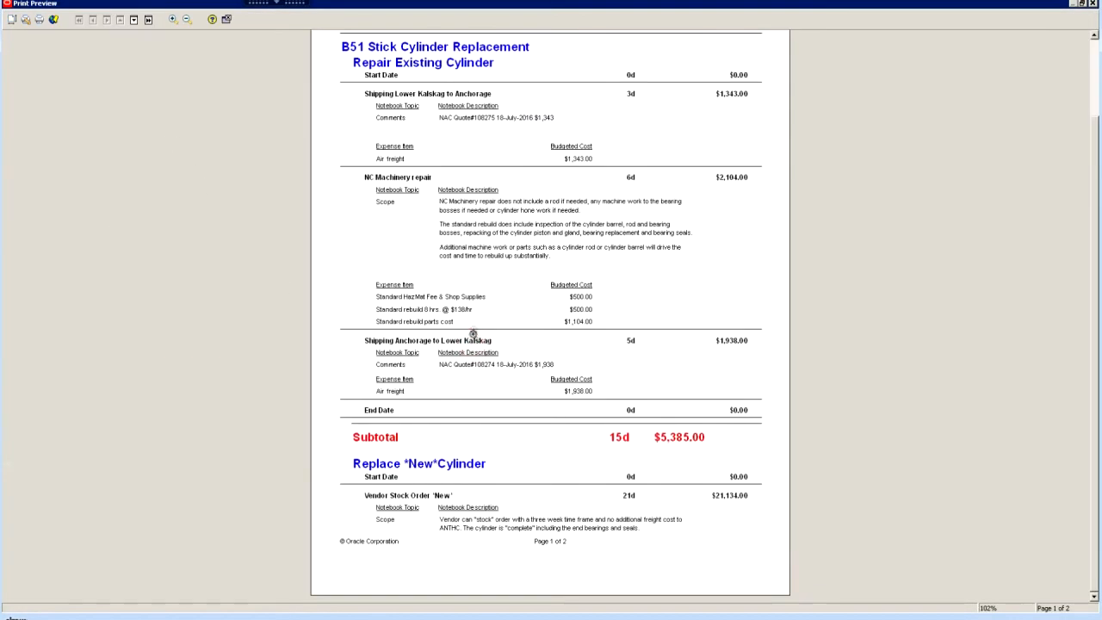
Examine both pages of the report preview for heading alignment, notebook entries, expense items and subtotals
click(475, 320)
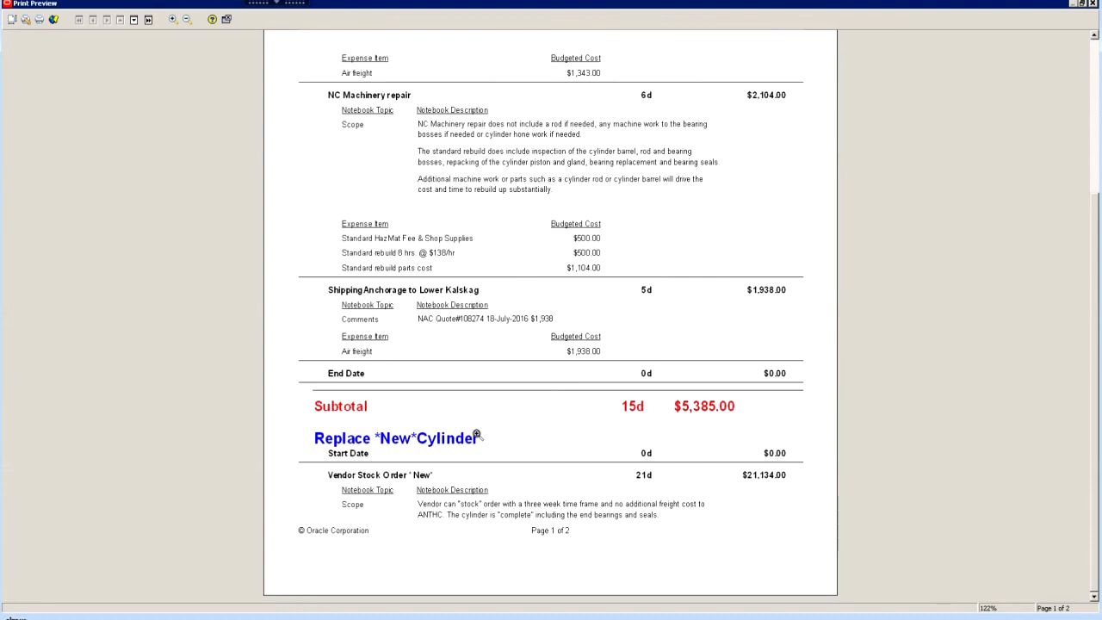
scroll(477, 435, down, 1)
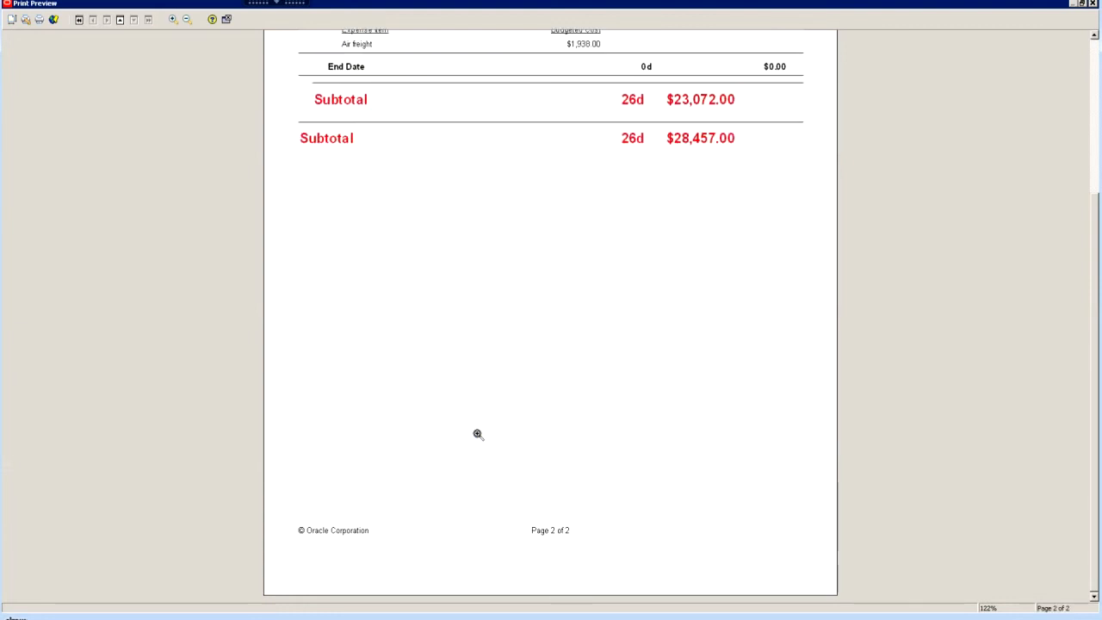
scroll(478, 434, up, 1)
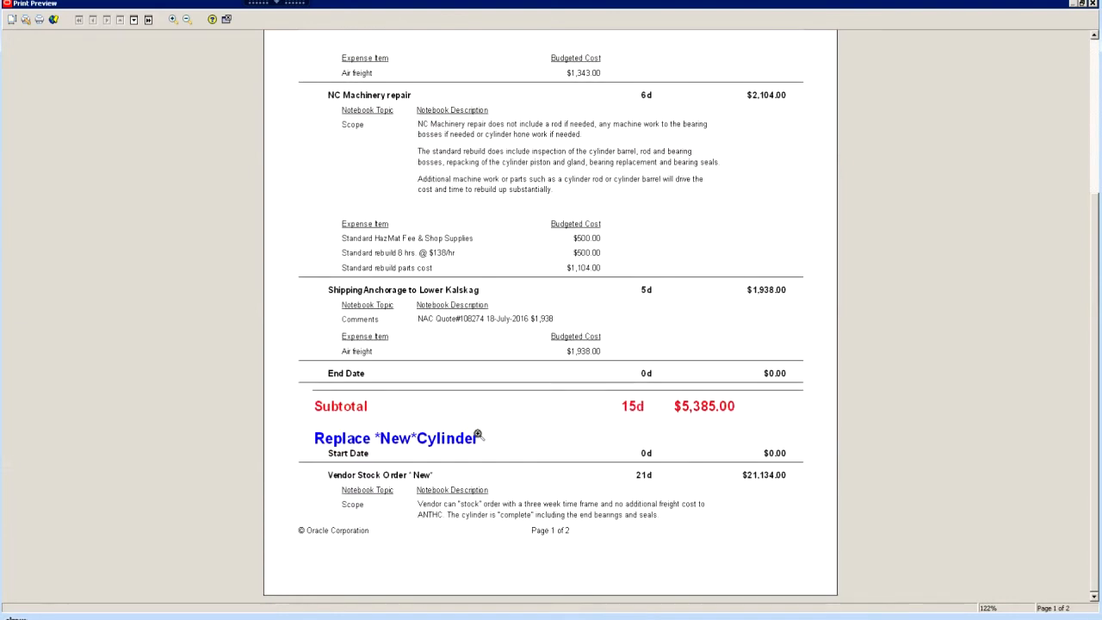
drag(1096, 275, 1090, 168)
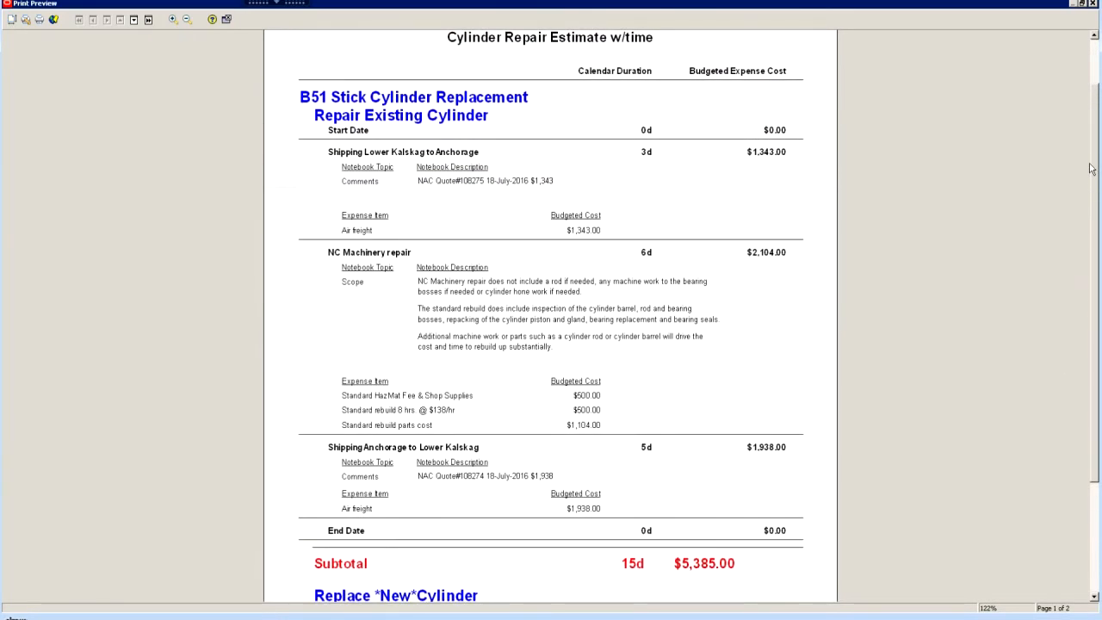
drag(1091, 164, 1088, 148)
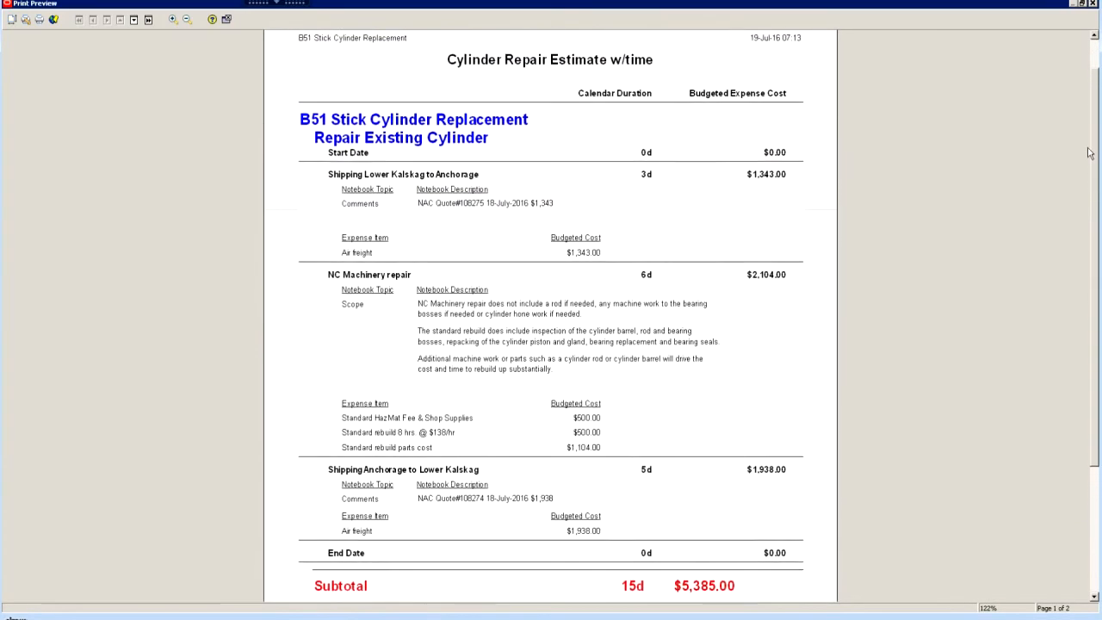
drag(1088, 148, 1075, 298)
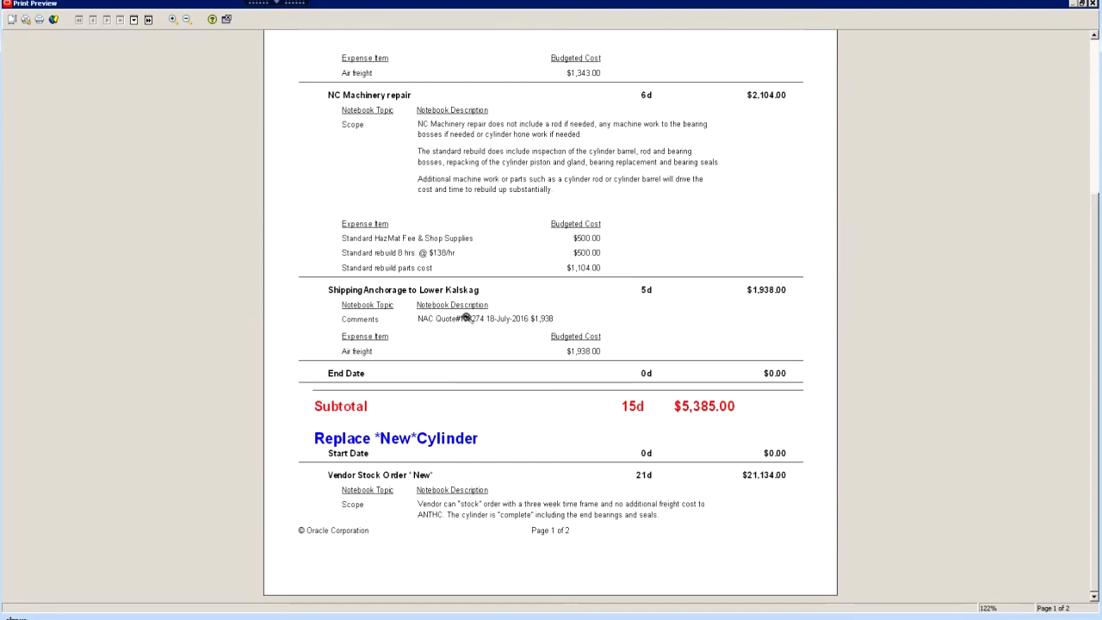
scroll(520, 431, down, 3)
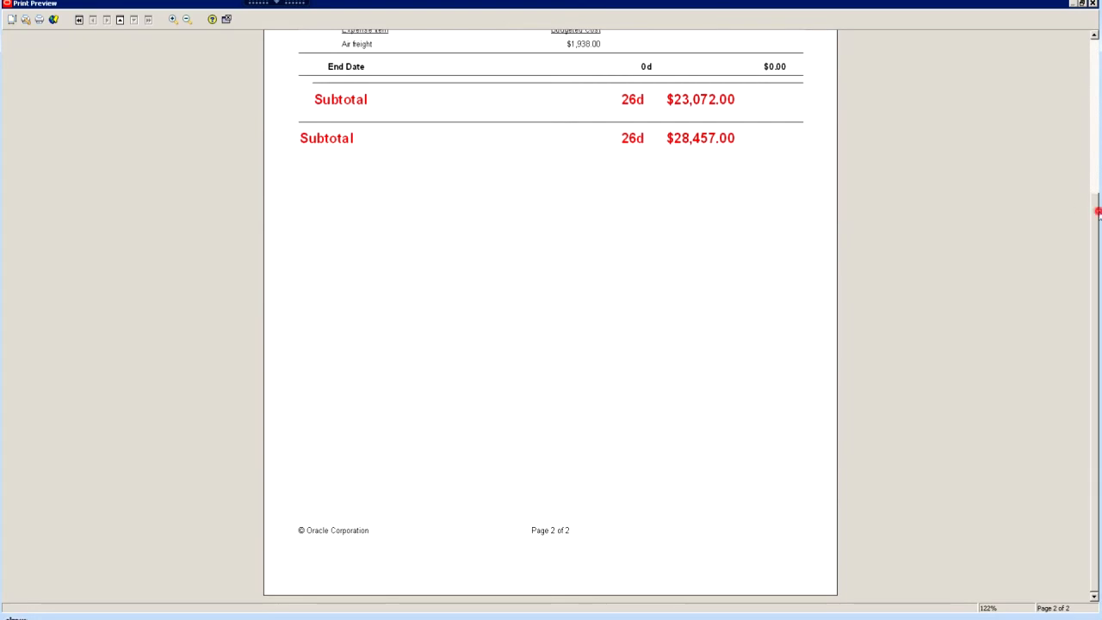
drag(1098, 211, 1094, 69)
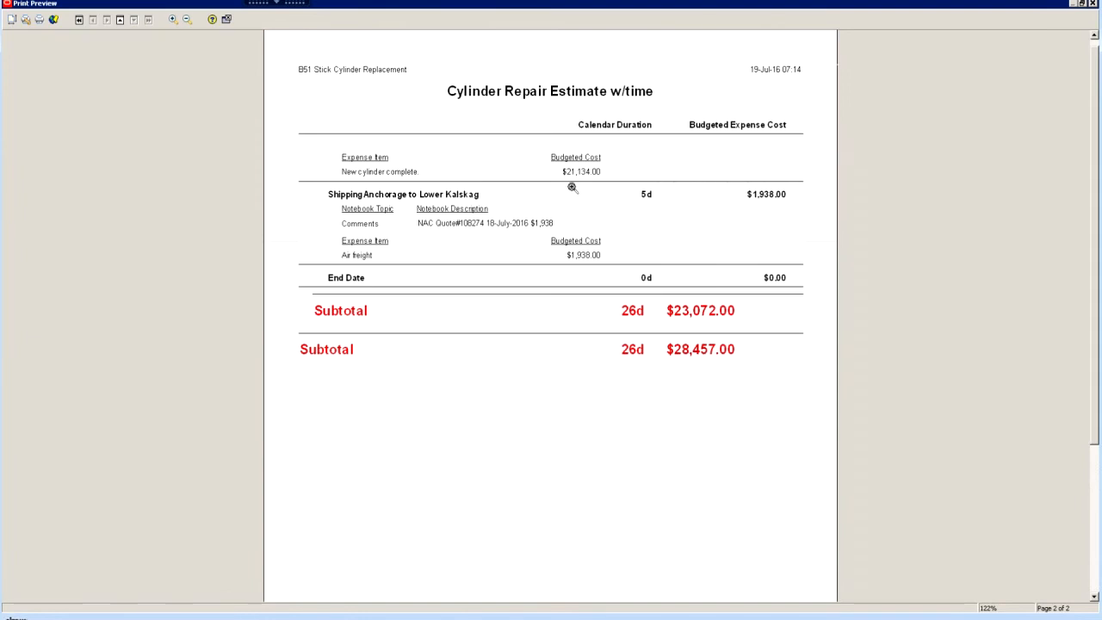
Close the preview and the report editor, saving the changes to the Cylinder Repair Estimate w/time report
click(1092, 4)
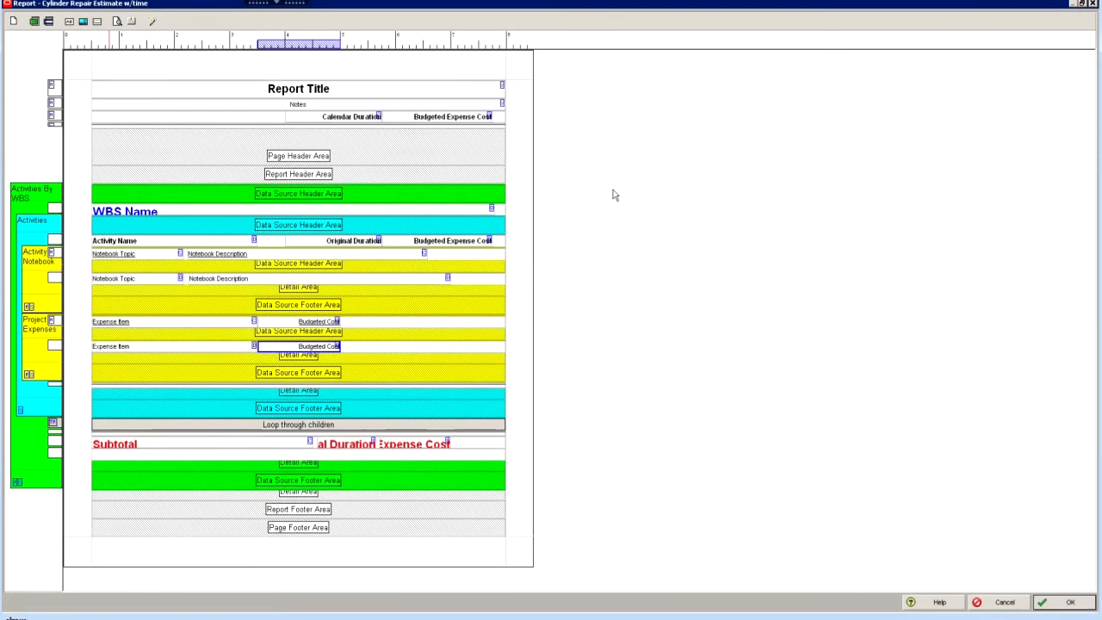
click(1094, 4)
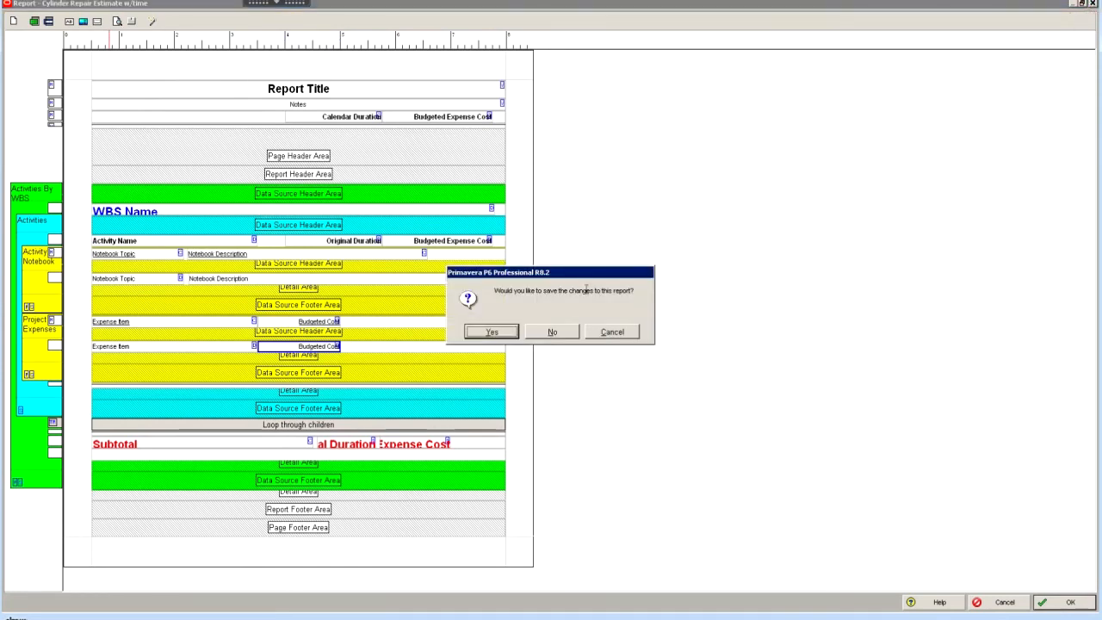
click(491, 334)
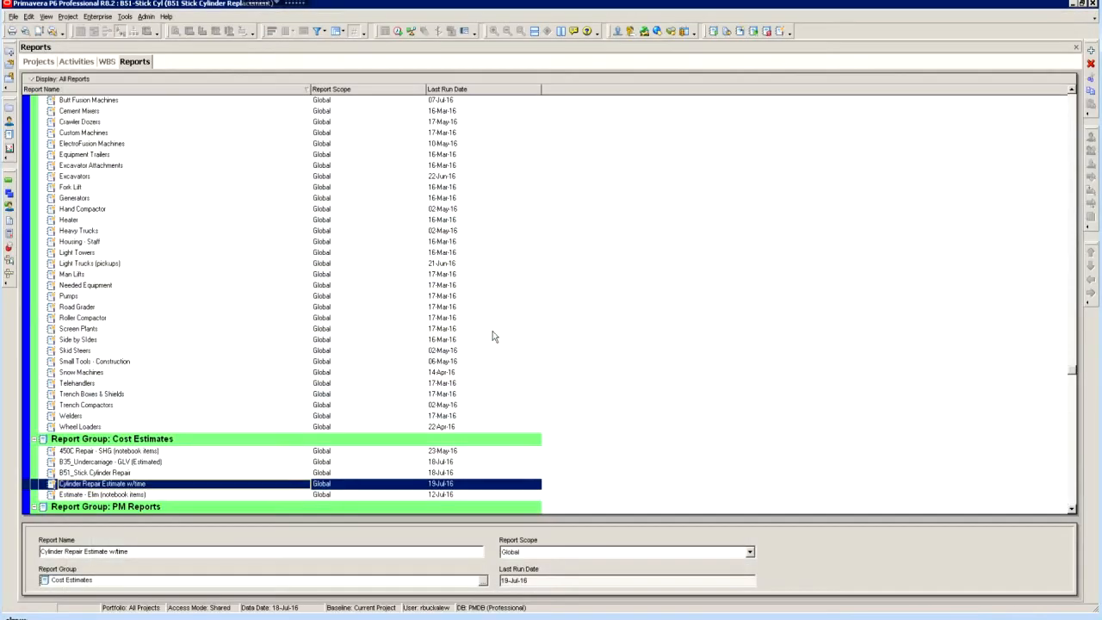
Reopen the Cylinder Repair Estimate w/time report for modification, delete the Project Expenses header row and preview the result
right_click(101, 488)
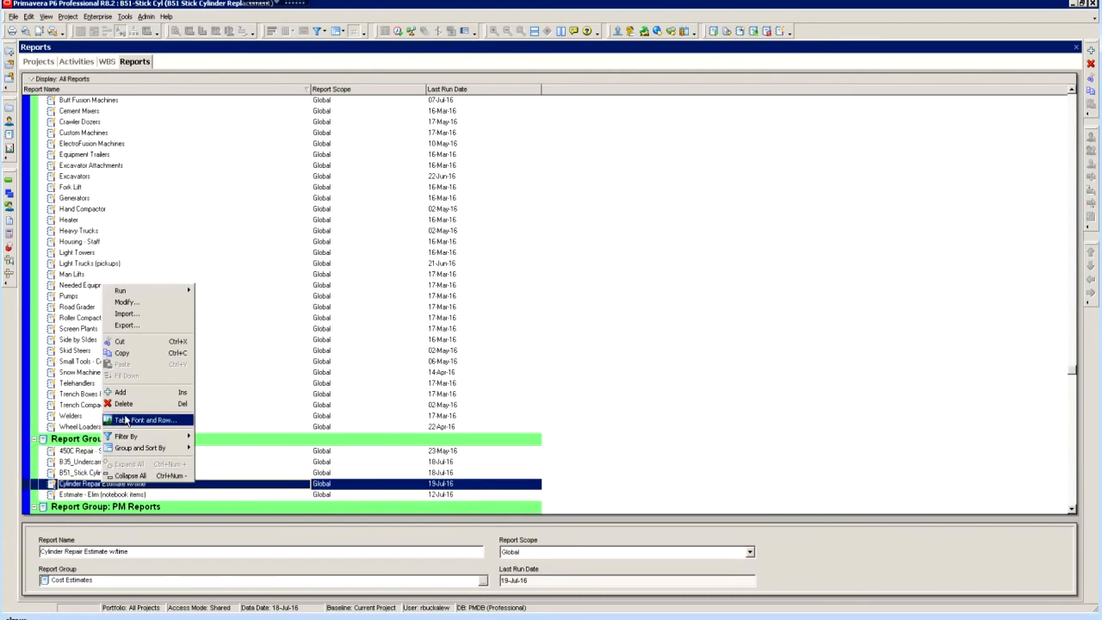
click(155, 302)
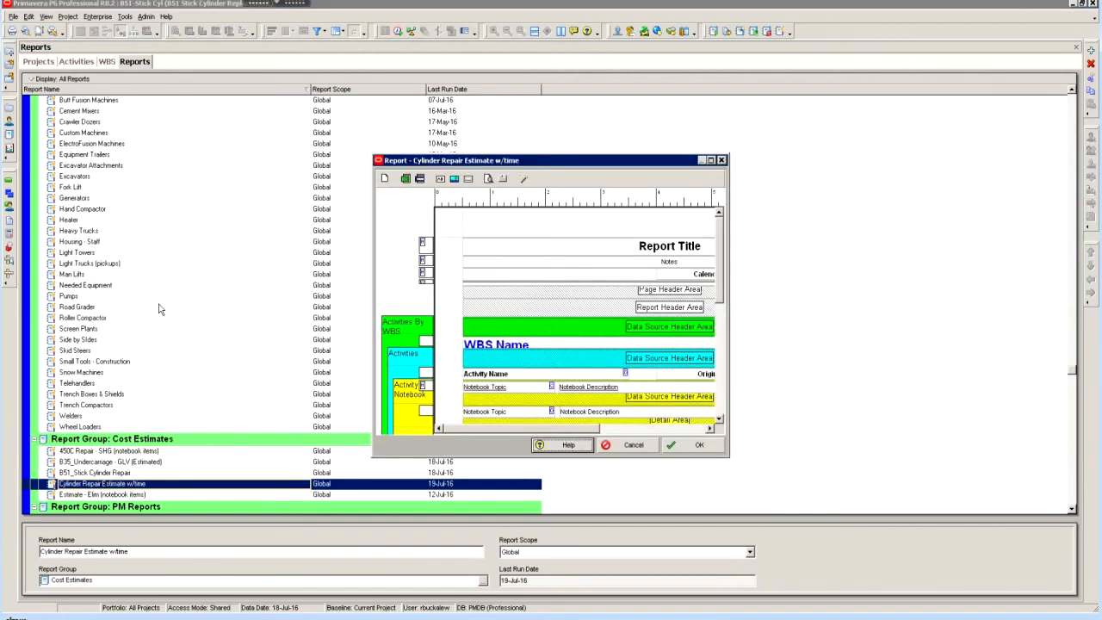
click(708, 161)
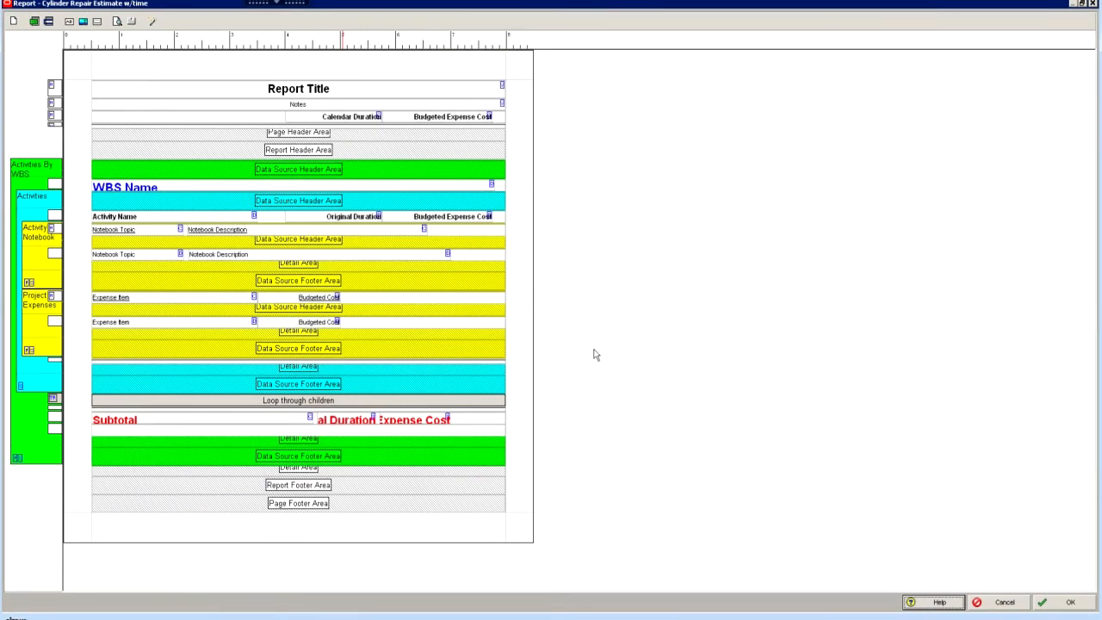
click(412, 301)
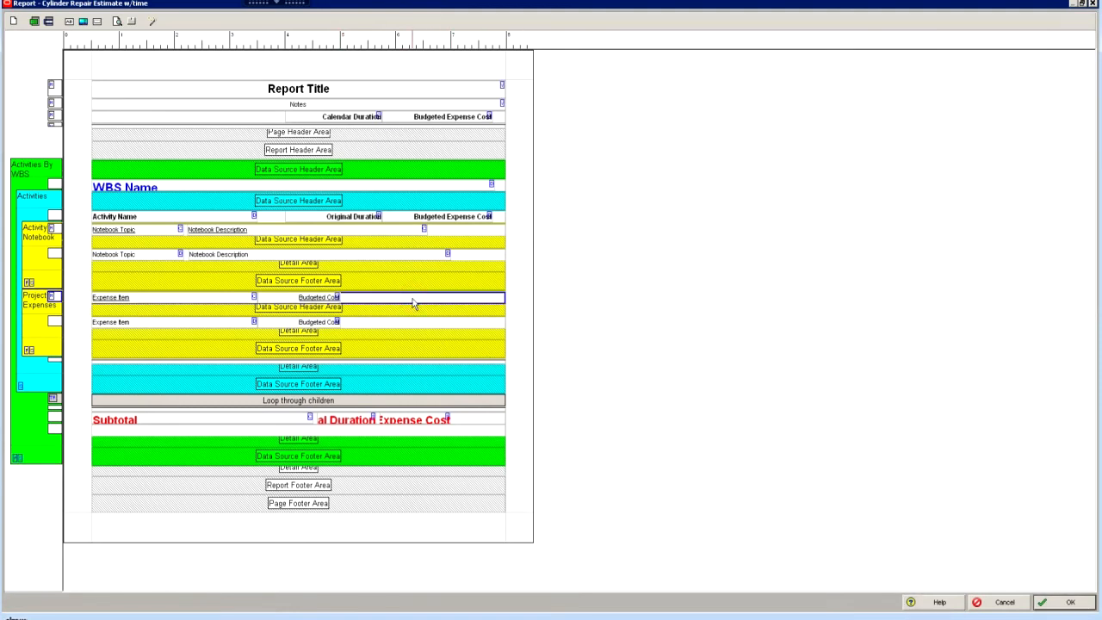
right_click(412, 301)
click(440, 370)
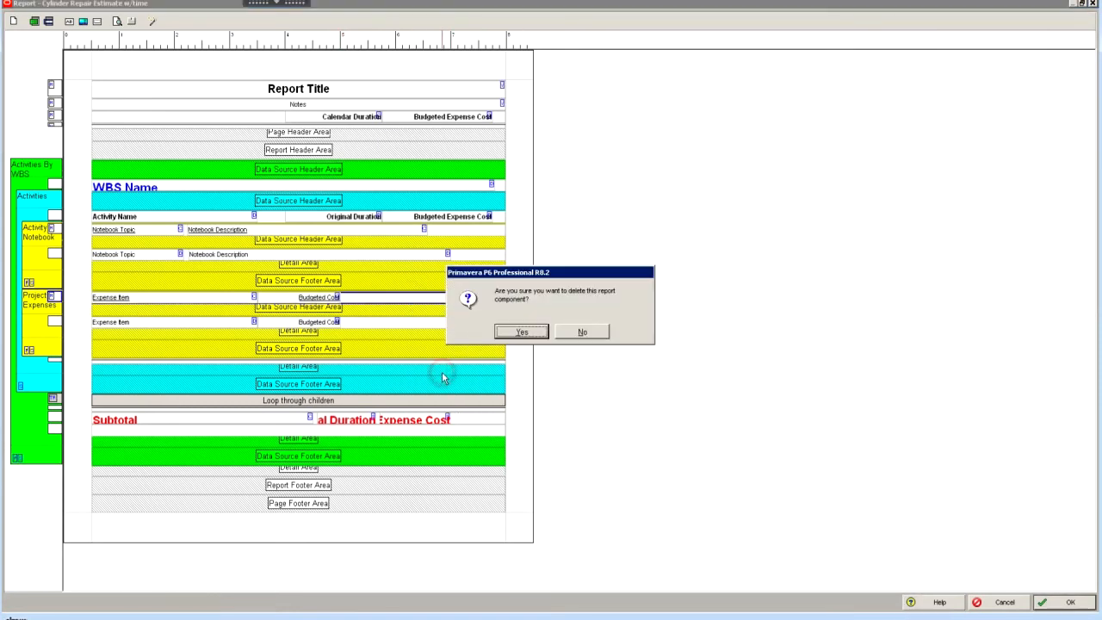
click(515, 333)
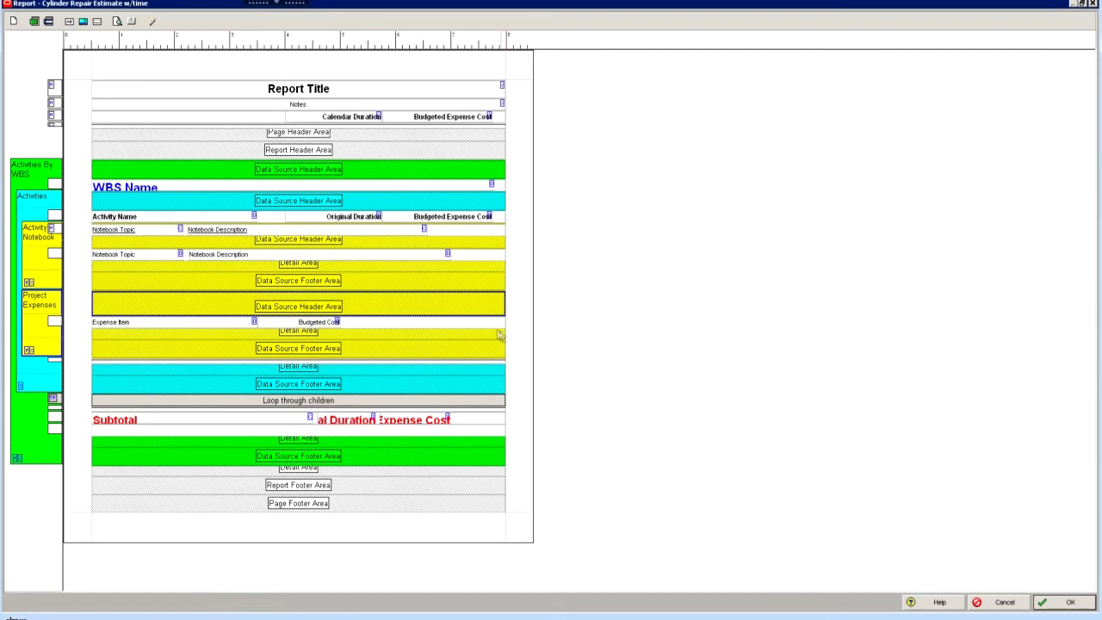
click(117, 20)
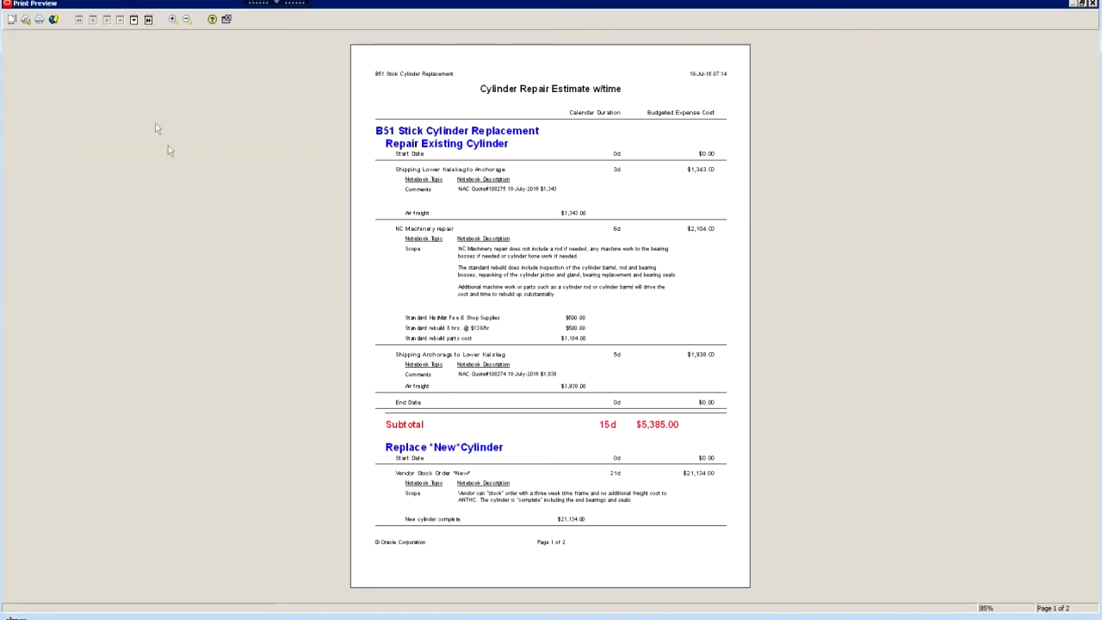
click(525, 366)
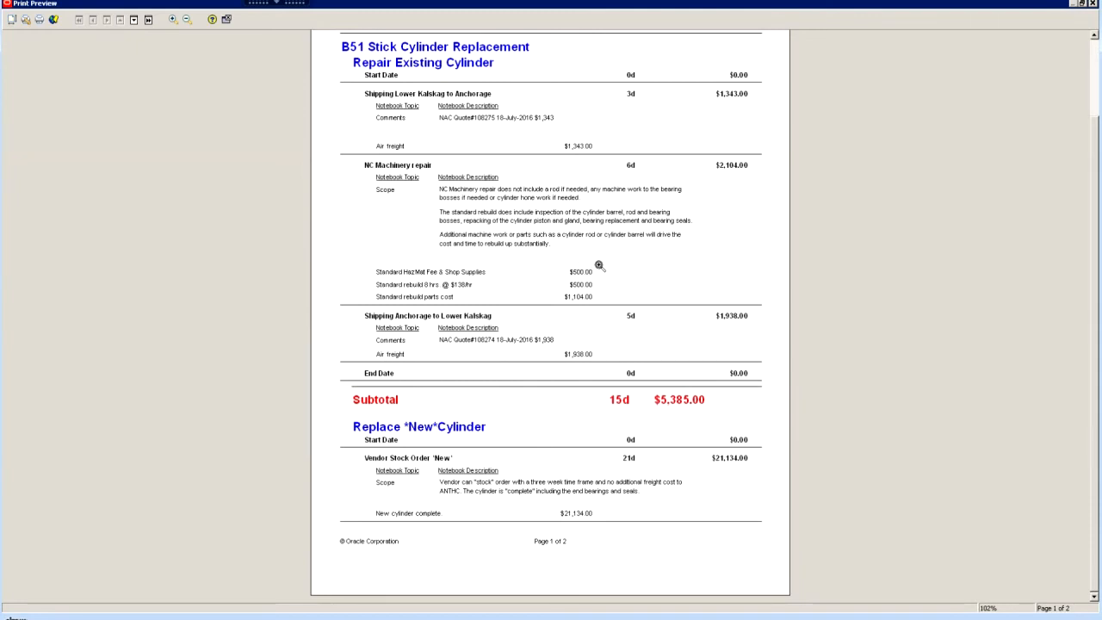
Close the preview and the report editor without saving the deletion of the Project Expenses header row
click(1093, 5)
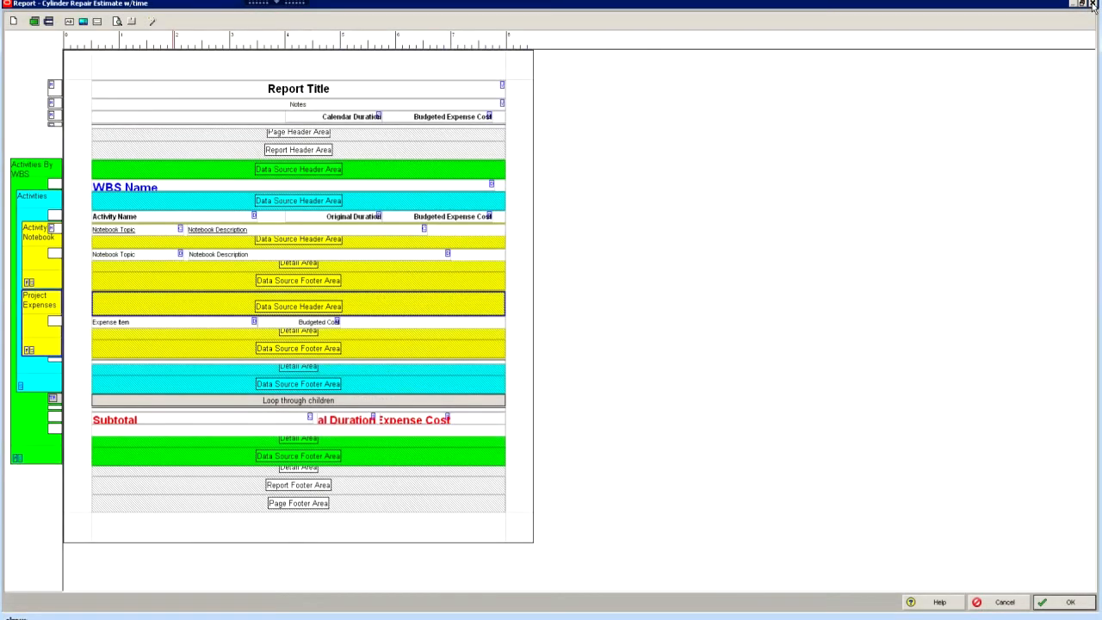
click(1094, 4)
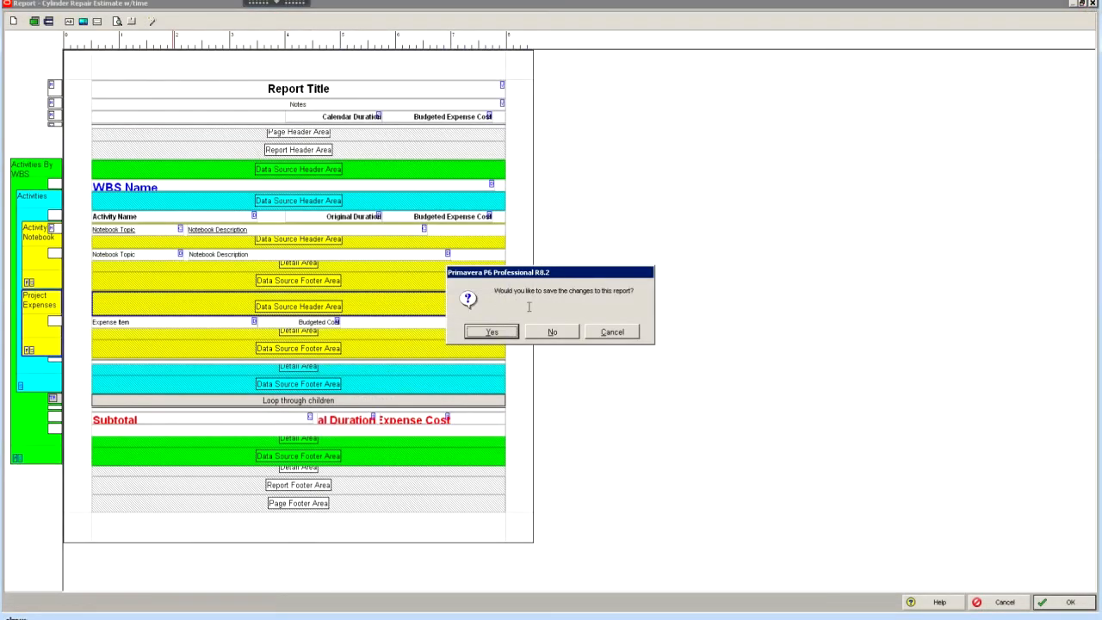
click(555, 332)
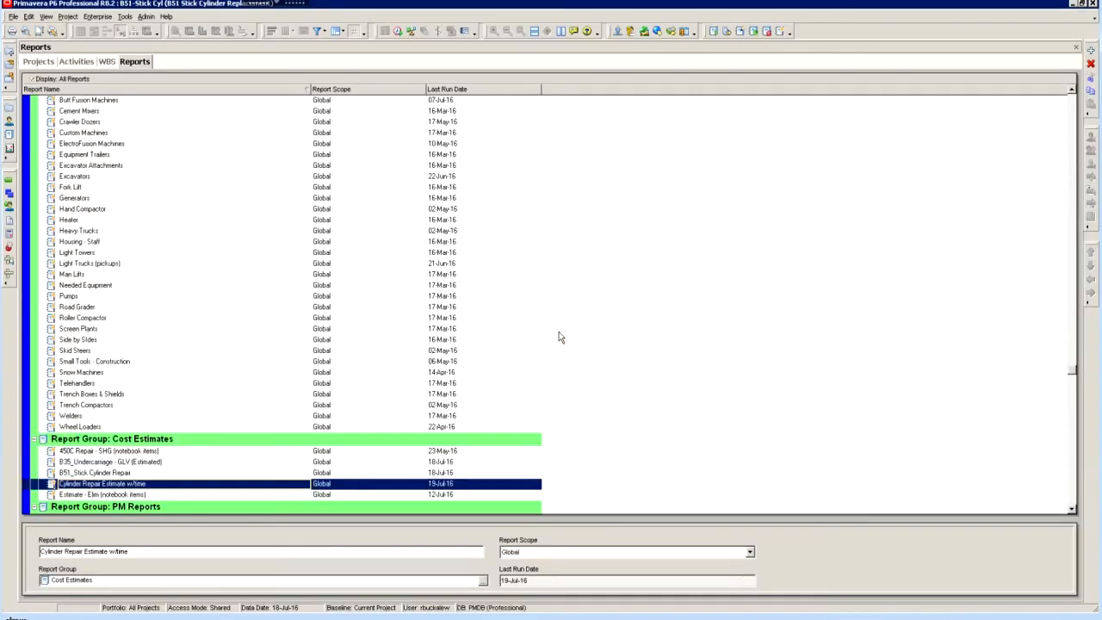
Reopen the Cylinder Repair Estimate w/time report, check its expense headings in the preview and editor, and close it without saving
right_click(147, 481)
click(200, 308)
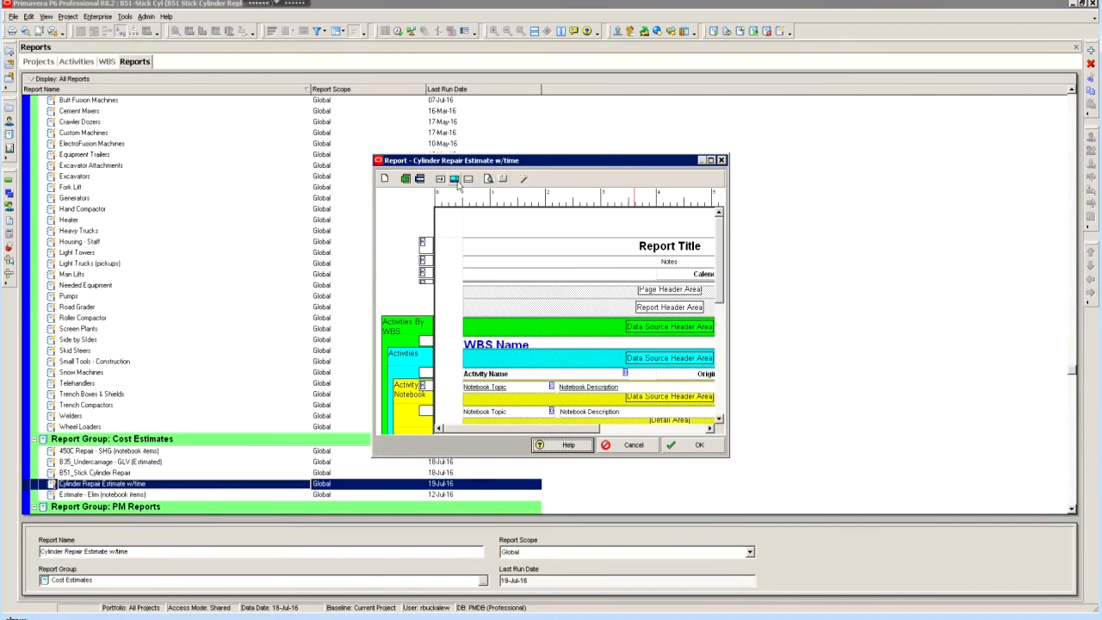
click(488, 178)
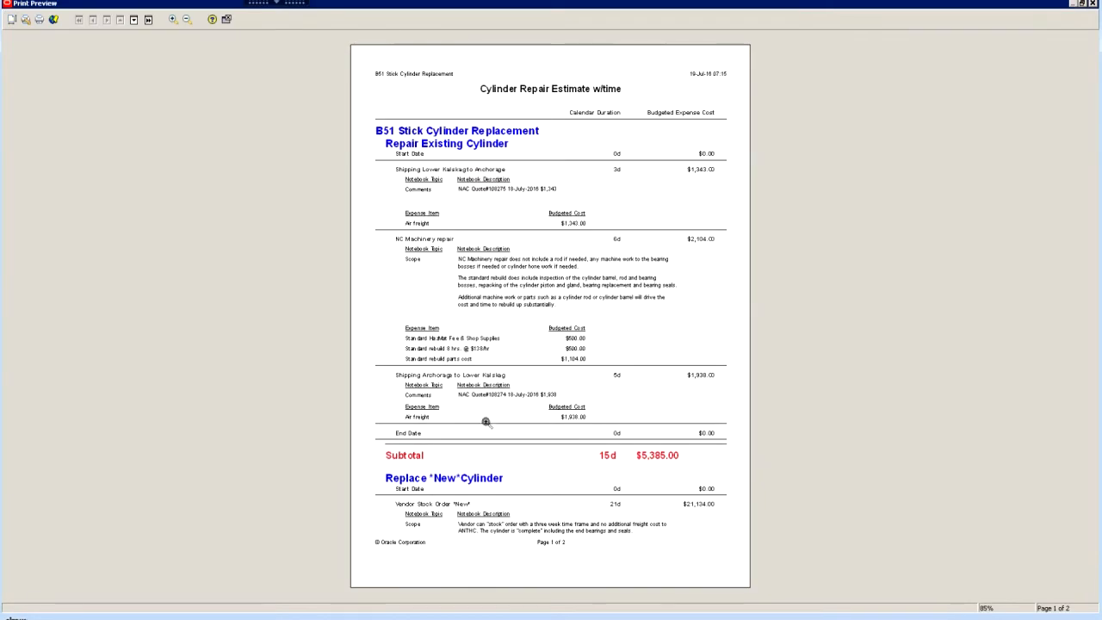
click(456, 330)
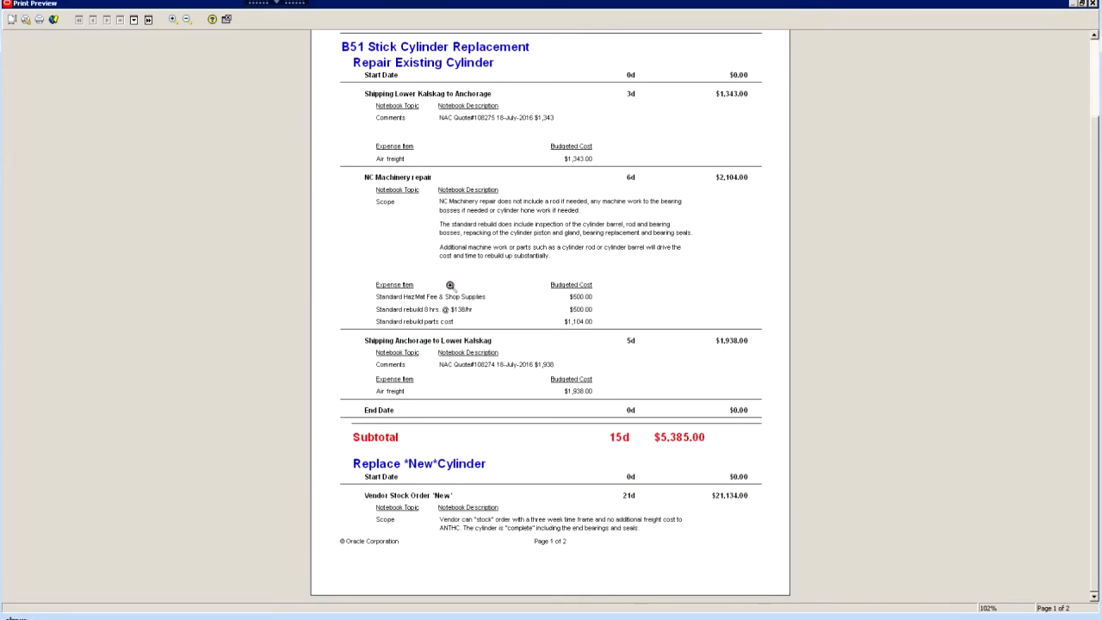
click(451, 286)
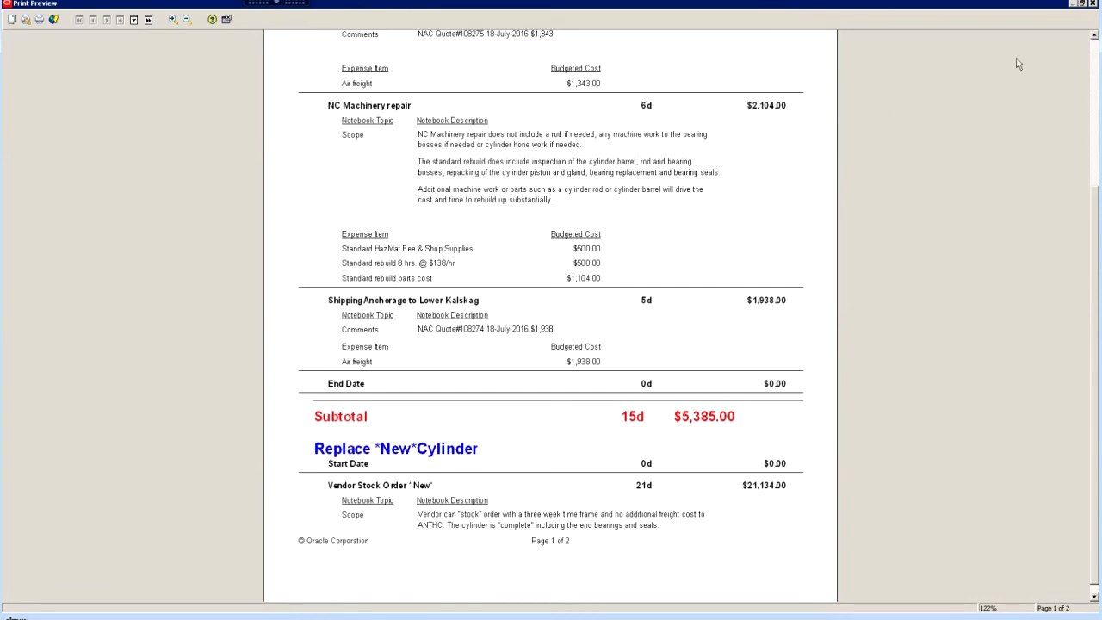
click(1093, 4)
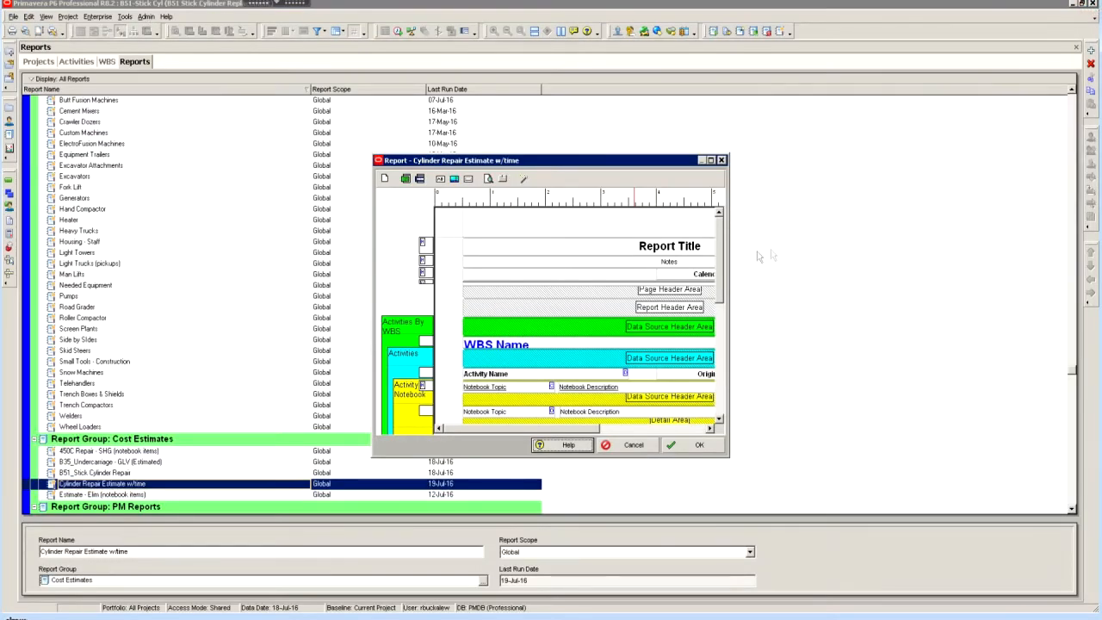
click(710, 160)
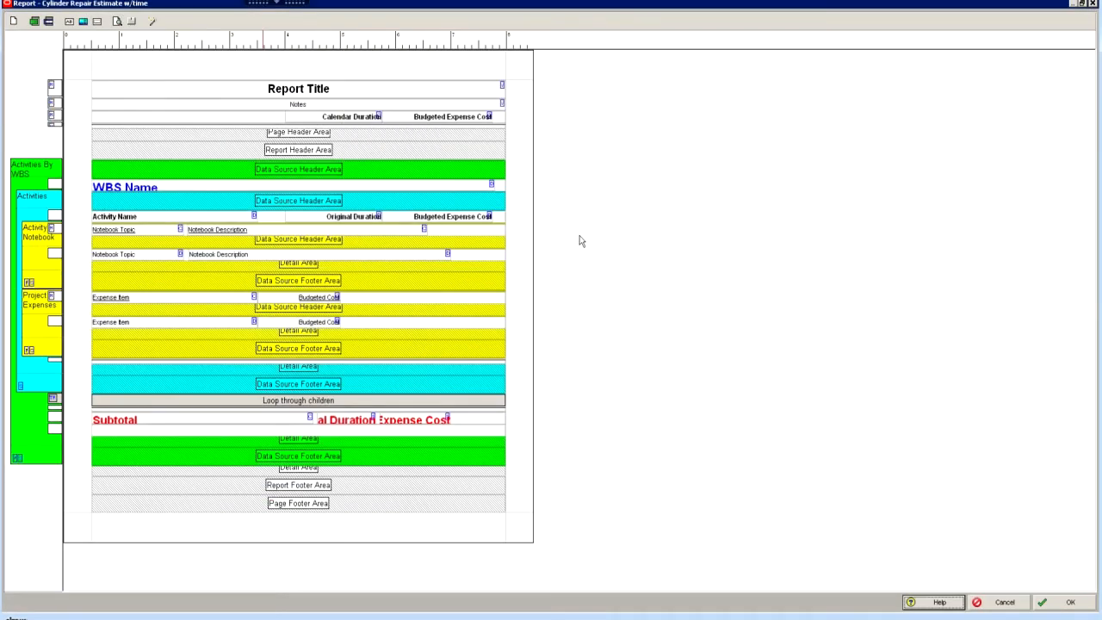
click(1093, 4)
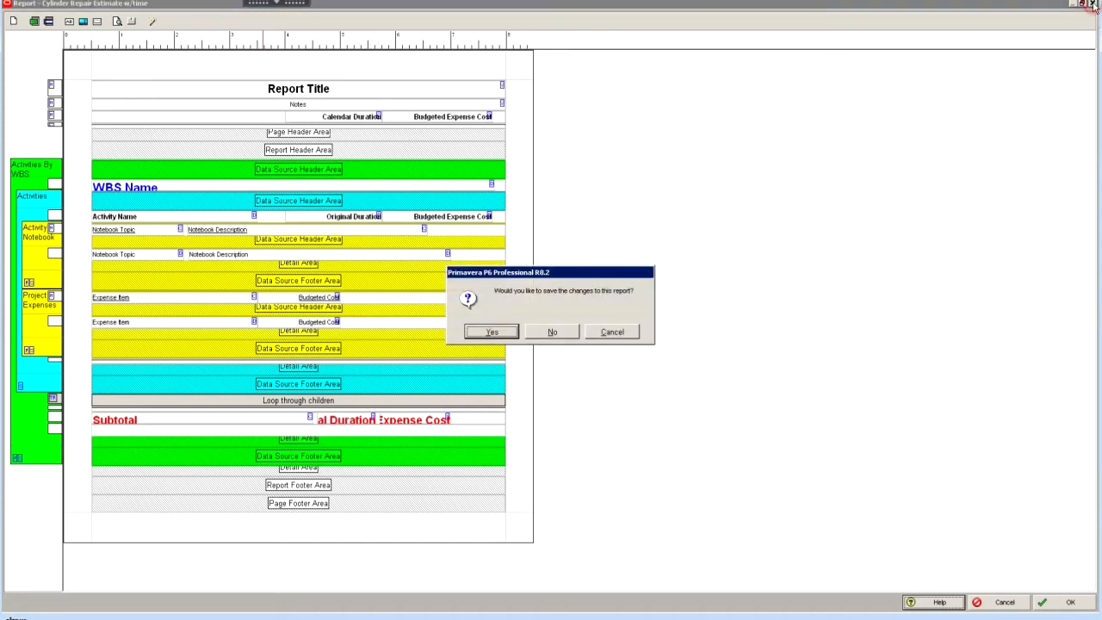
click(552, 333)
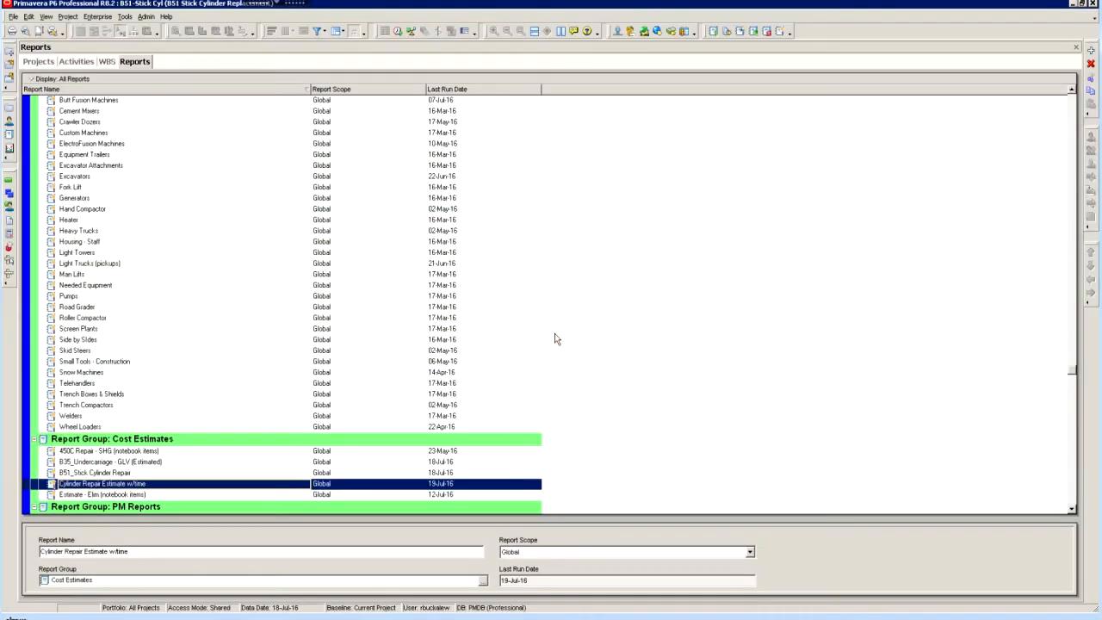
Run the Cylinder Repair Estimate w/time report to Print Preview and review both of its pages
right_click(373, 489)
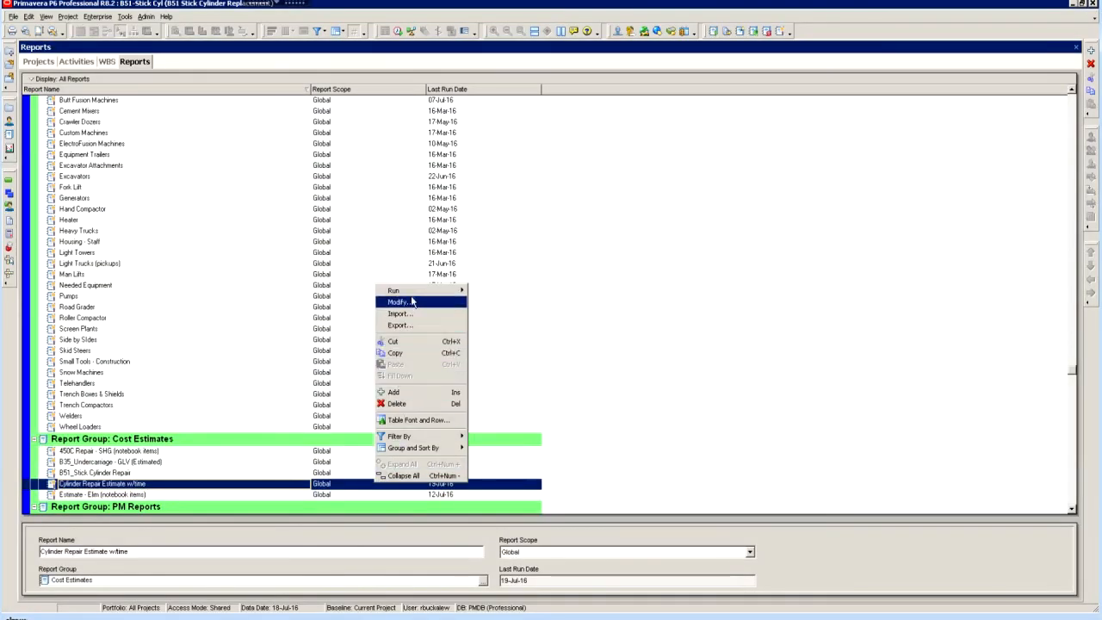
mouse_move(403, 291)
click(361, 294)
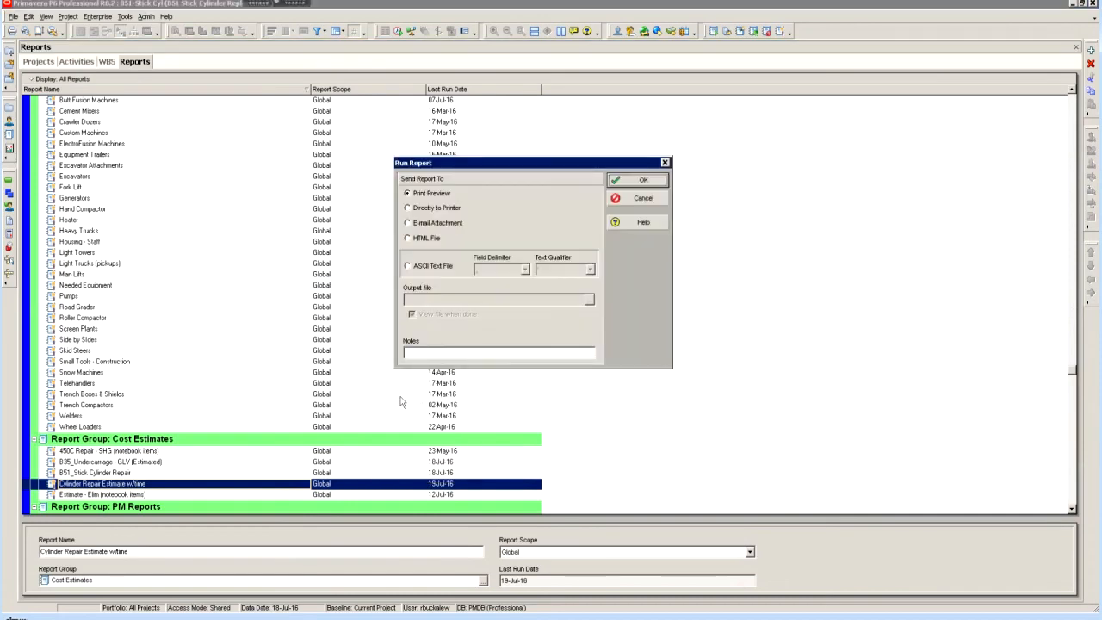
click(640, 183)
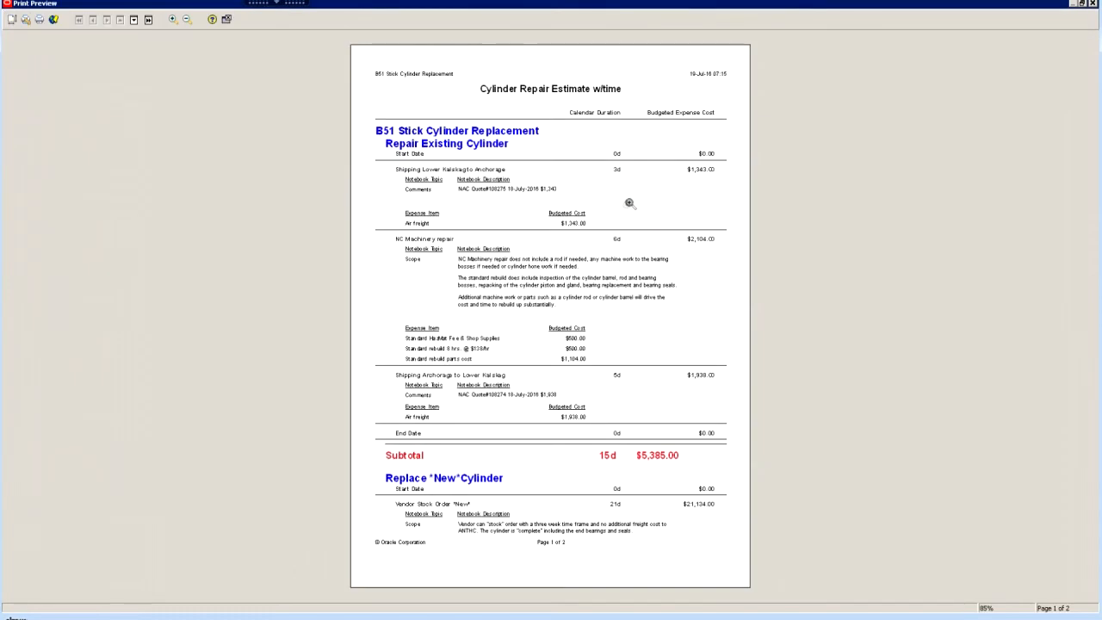
click(529, 310)
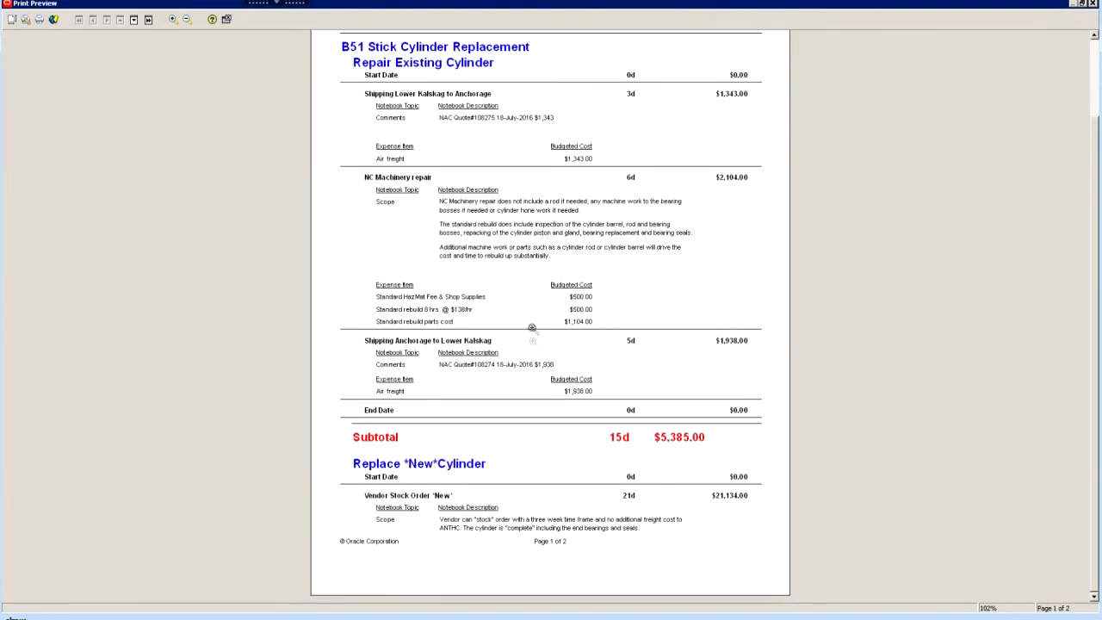
scroll(552, 446, down, 3)
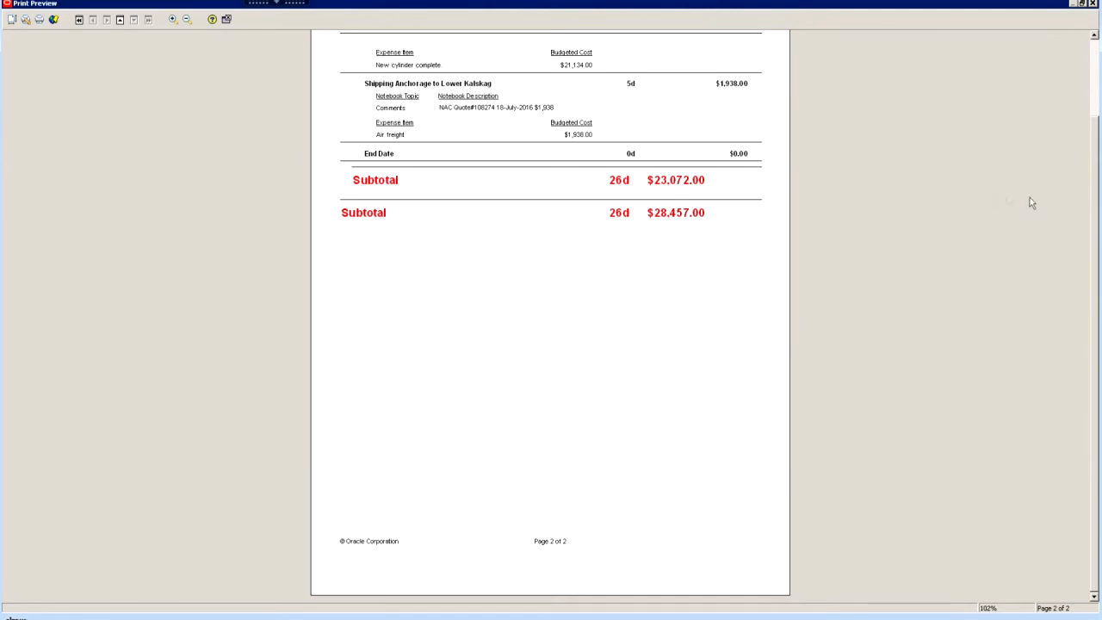
Print all pages of the report to Adobe PDF, replacing the existing Est Test.pdf on the Desktop
drag(1096, 194, 1083, 89)
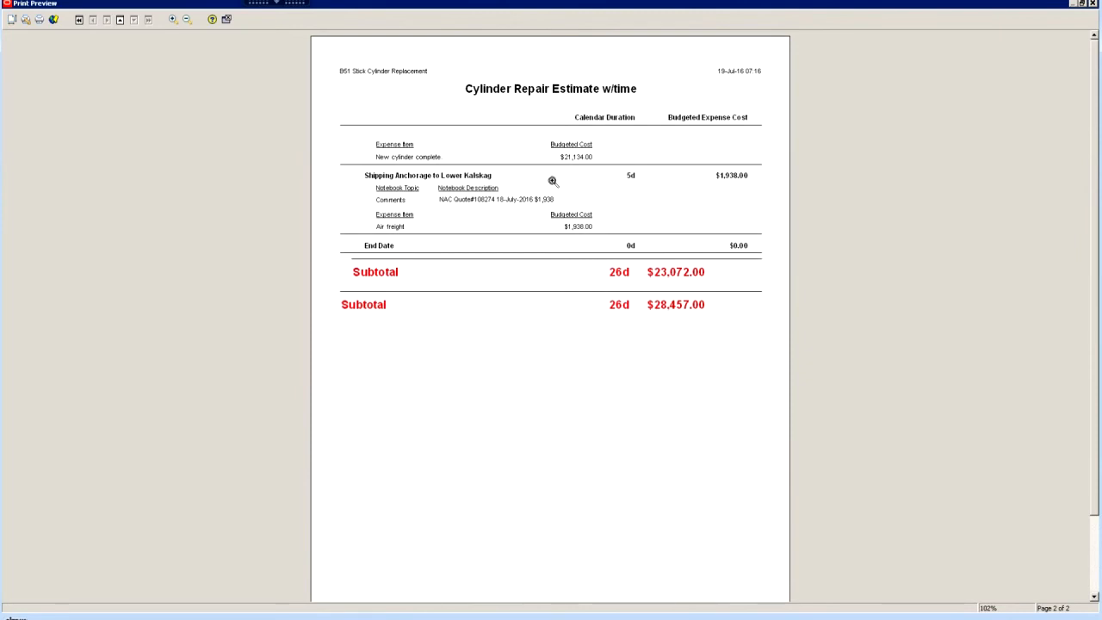
key(Page_Up)
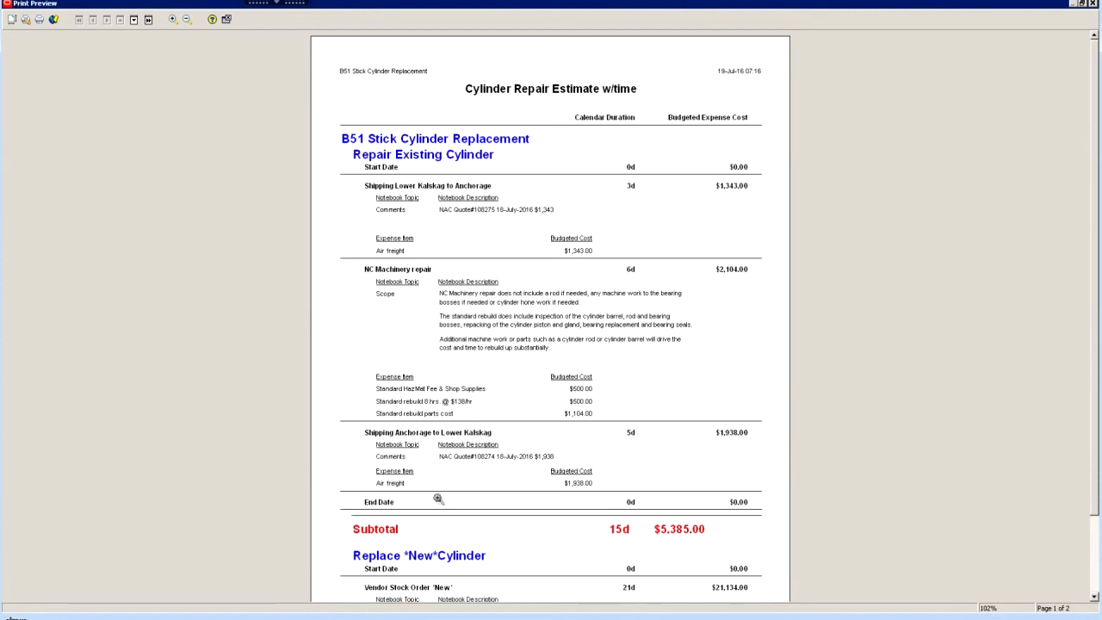
click(39, 19)
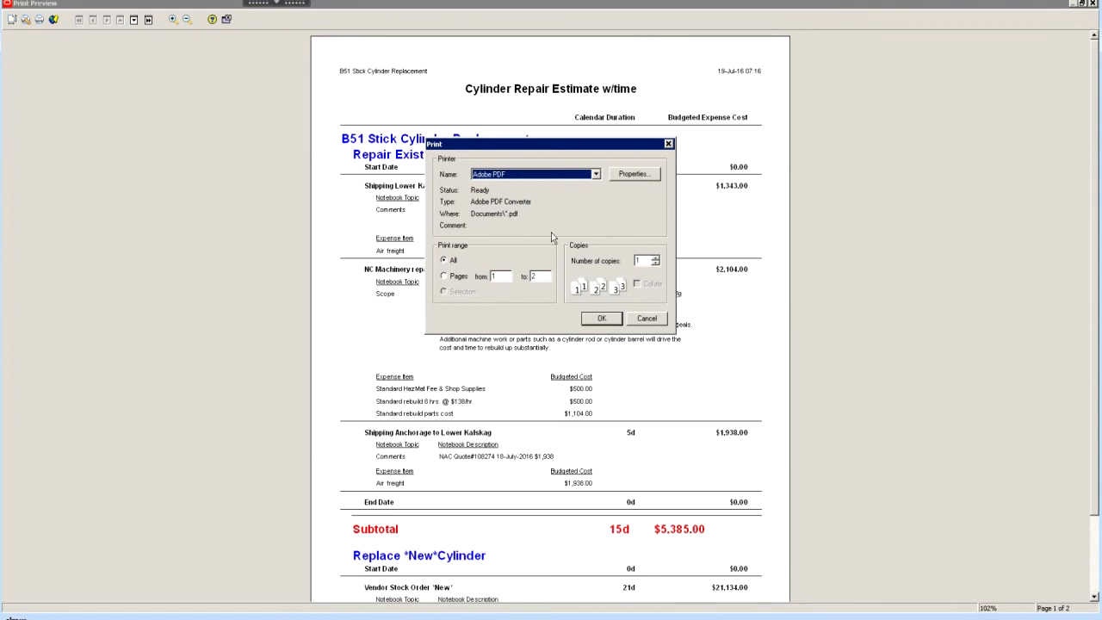
click(601, 318)
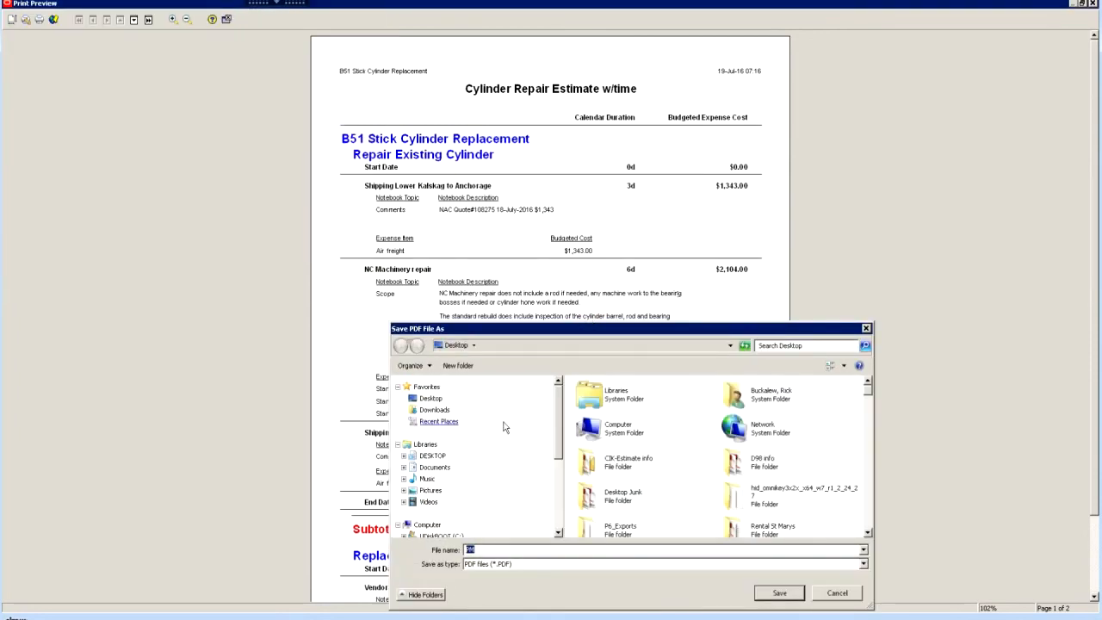
text(e)
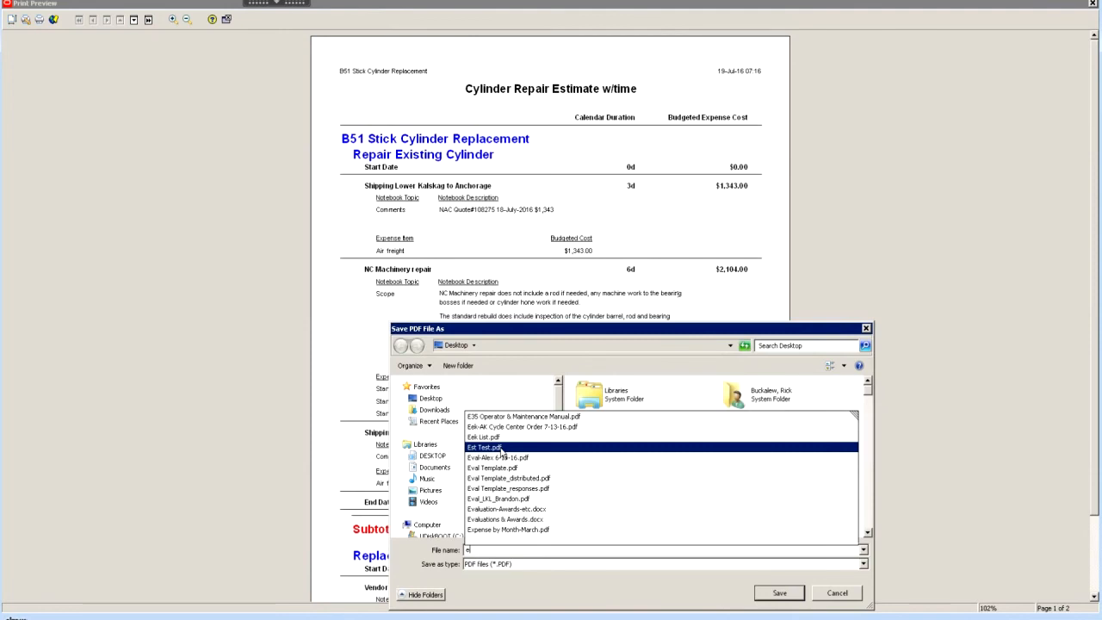
click(501, 450)
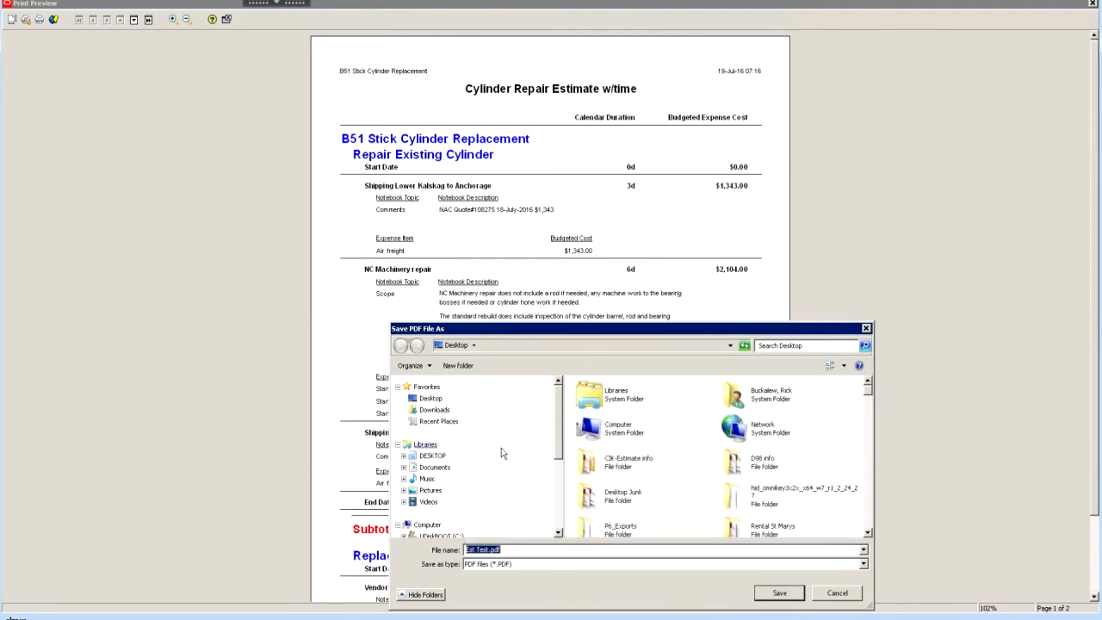
click(764, 596)
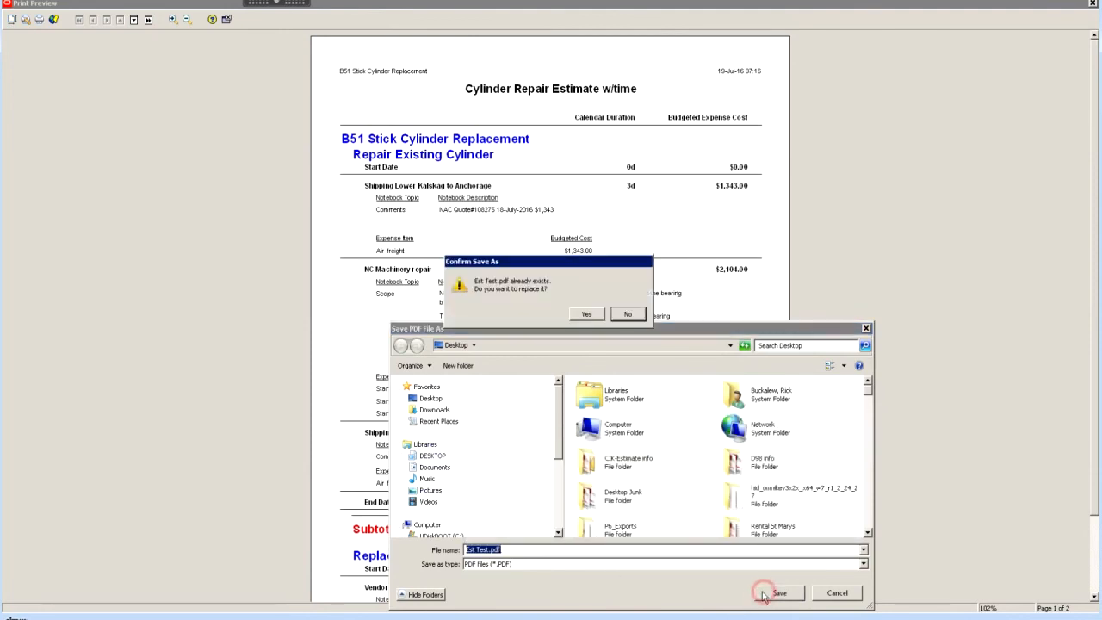
click(586, 315)
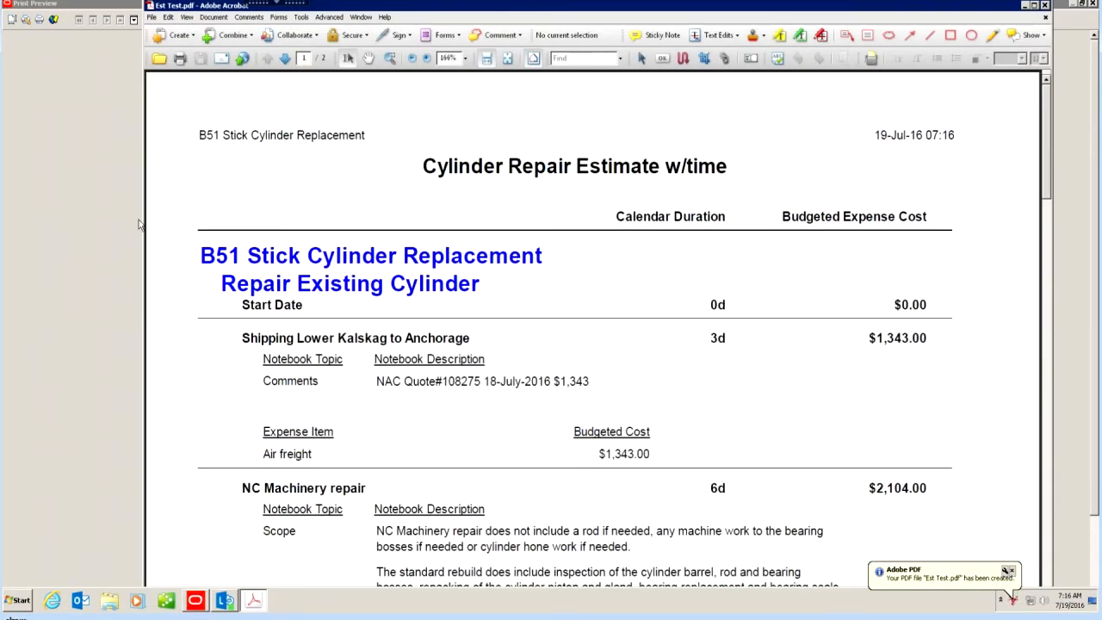
Widen the Adobe Acrobat window and review Est Test.pdf through to the subtotals at the end of page 2
drag(143, 218, 54, 217)
scroll(348, 243, down, 4)
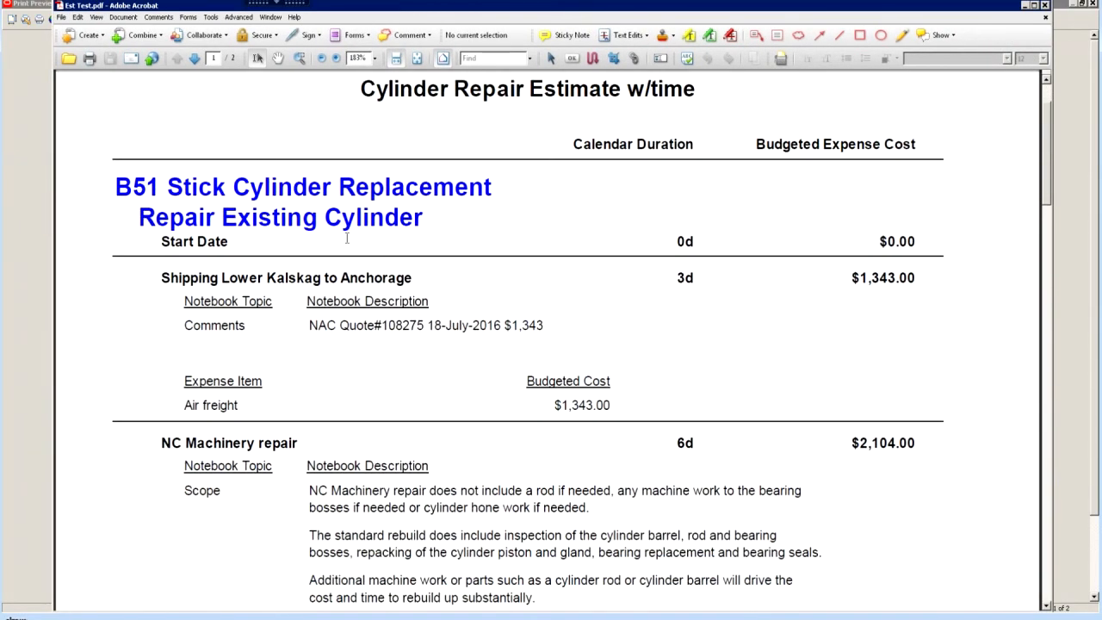
scroll(349, 243, down, 10)
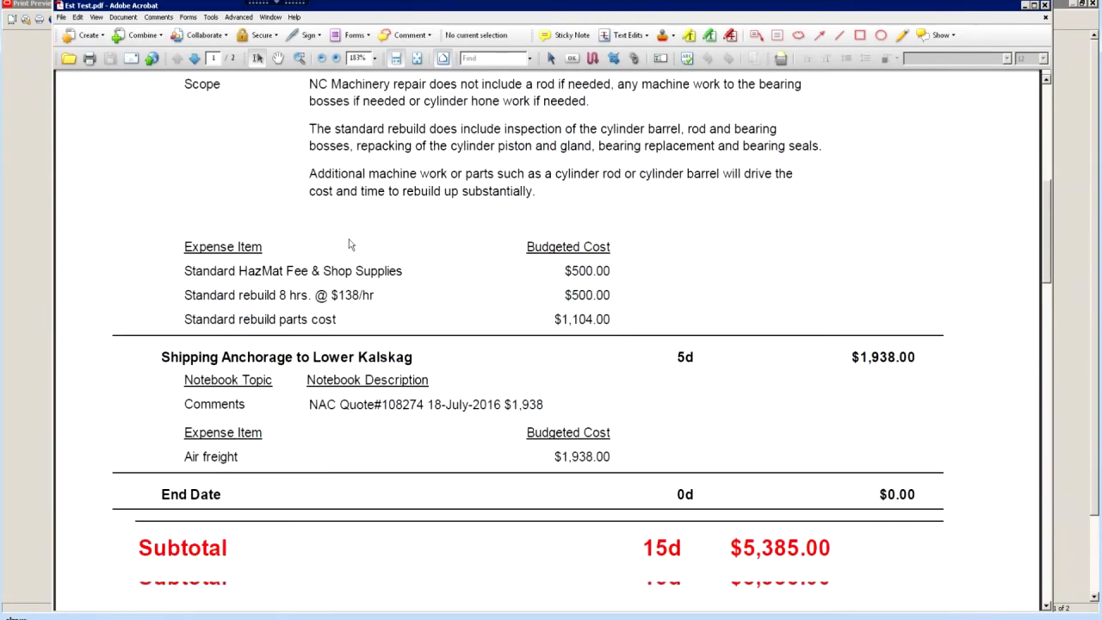
scroll(350, 245, down, 11)
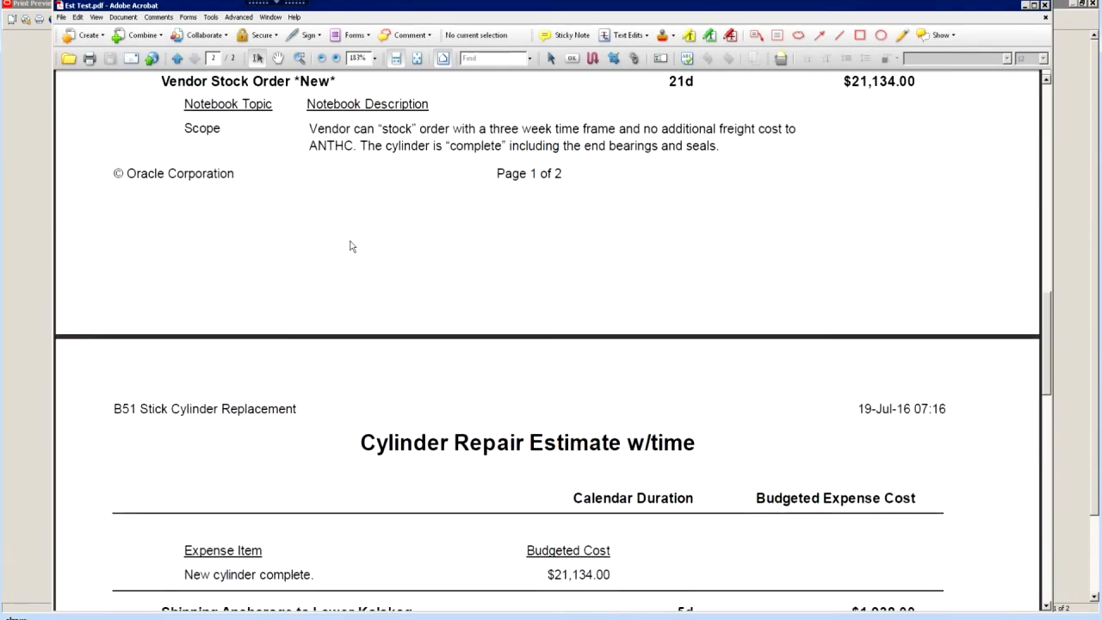
scroll(350, 244, down, 9)
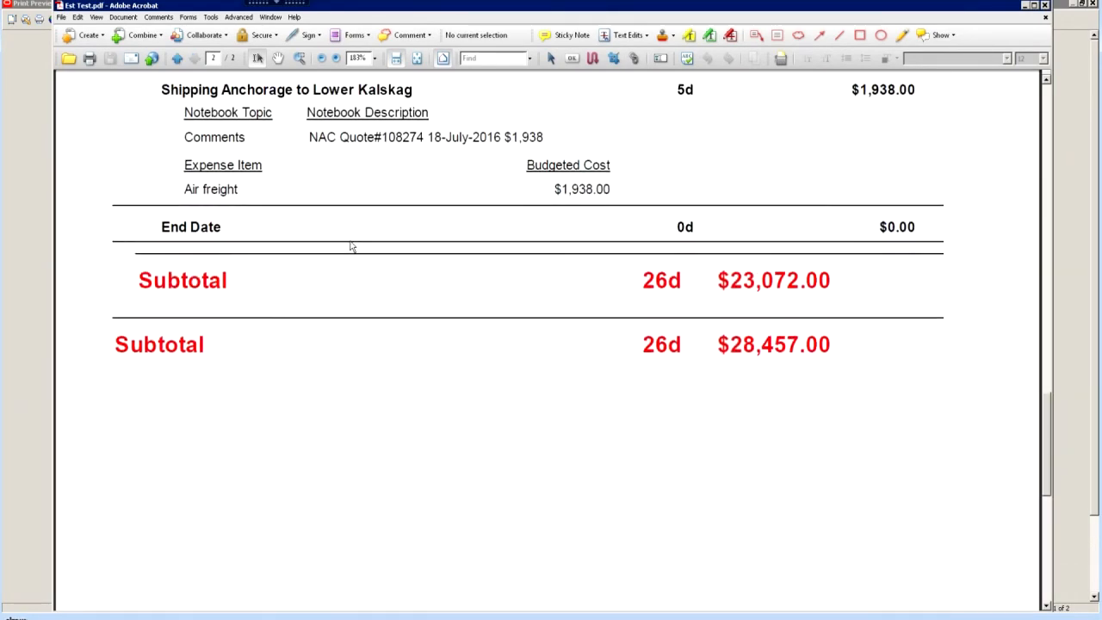
Draw a text box over the last Subtotal row on page 2 and leave it without text
click(210, 17)
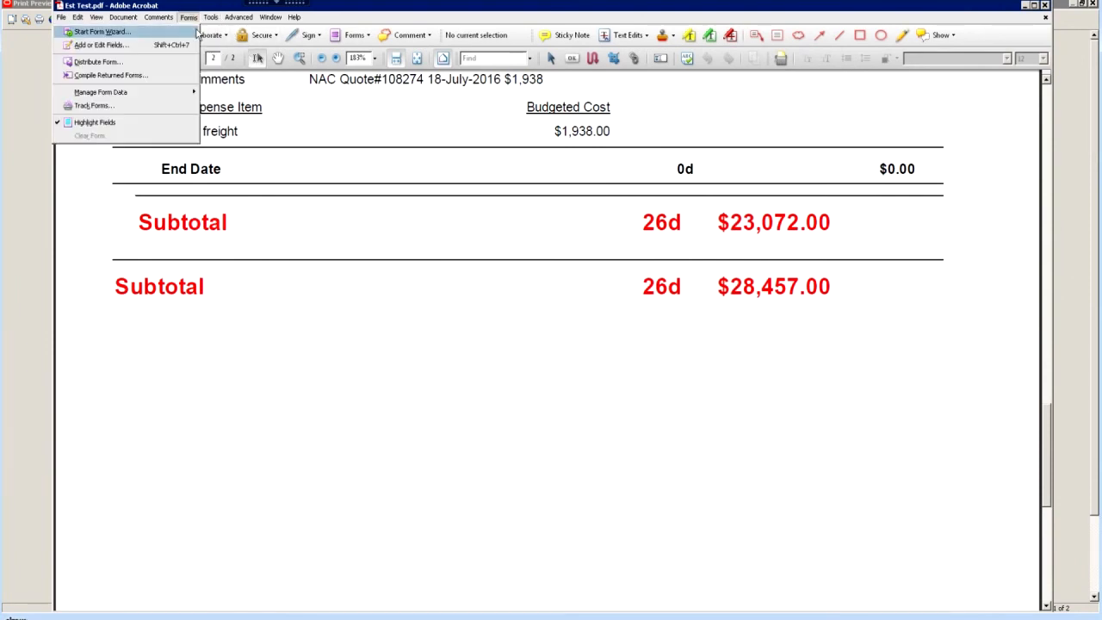
mouse_move(214, 32)
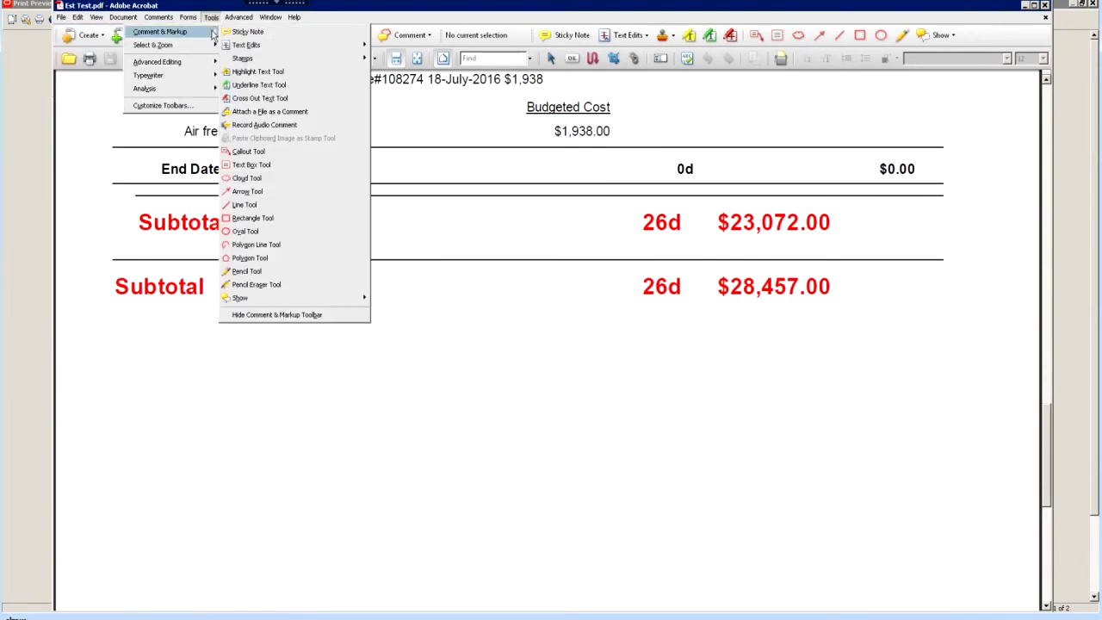
click(249, 165)
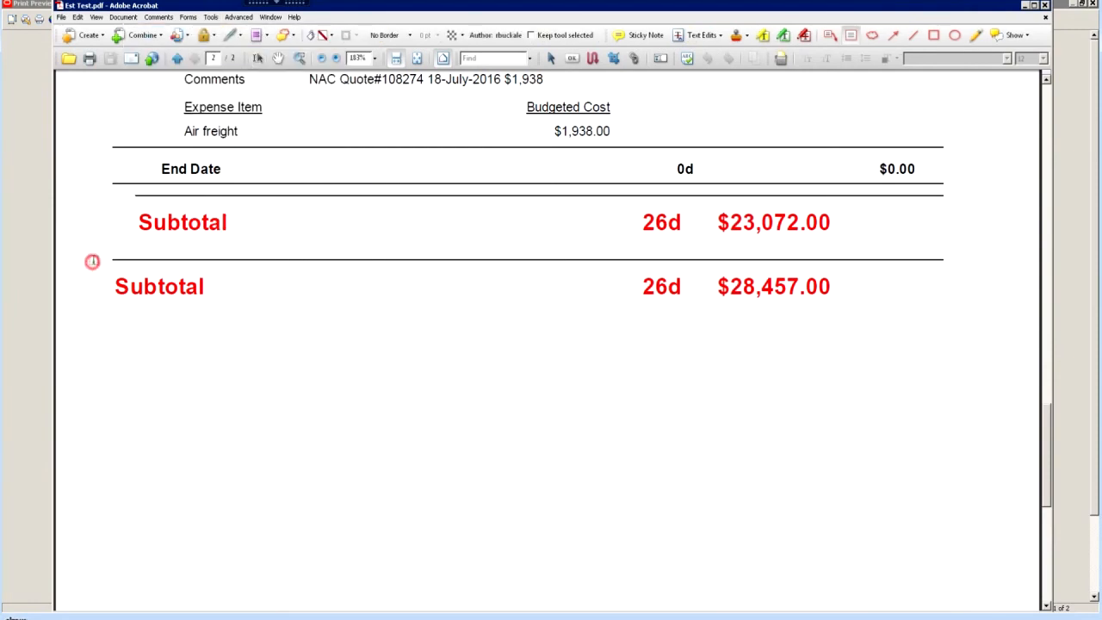
click(853, 312)
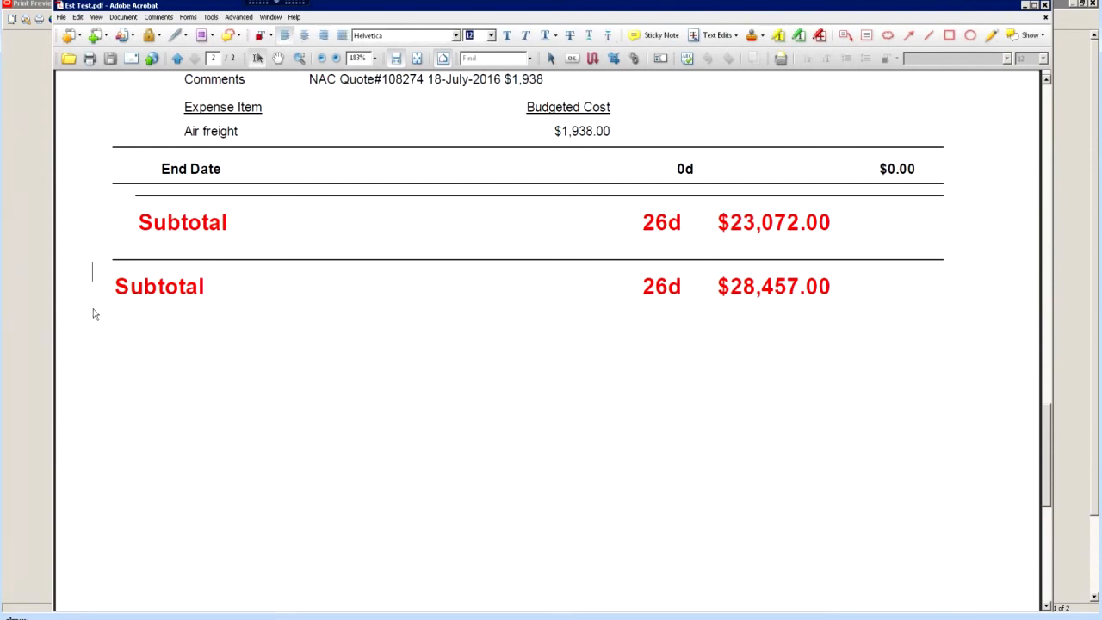
text(rfsdfa)
key(BackSpace)
key(BackSpace)
key(BackSpace)
key(BackSpace)
click(284, 379)
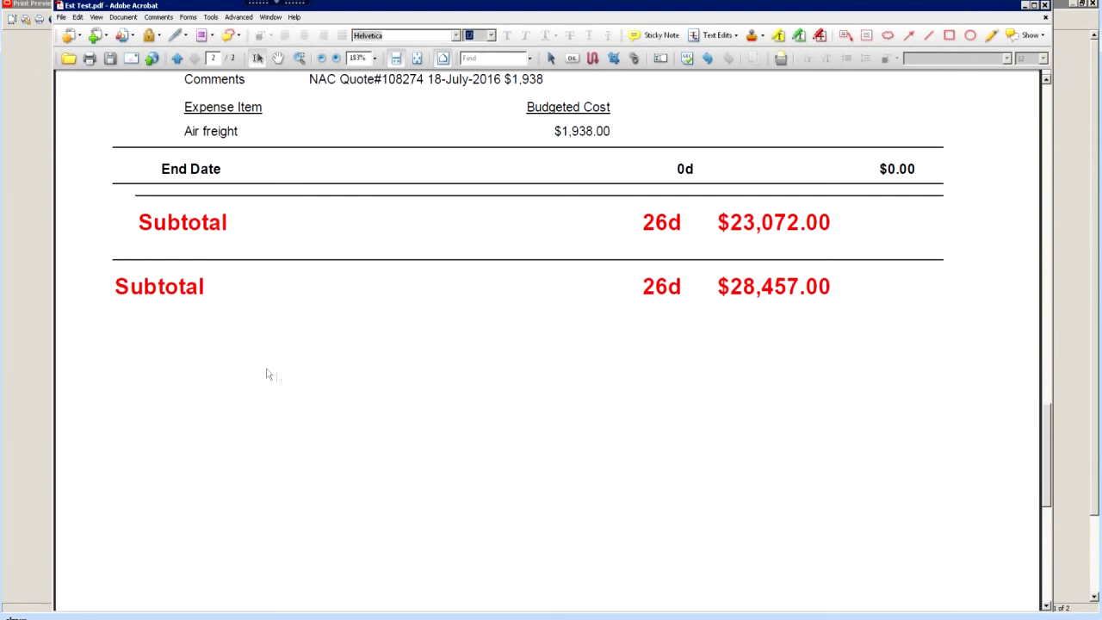
Shift the text box to cover the last Subtotal row fully and set its fill color to white
click(136, 274)
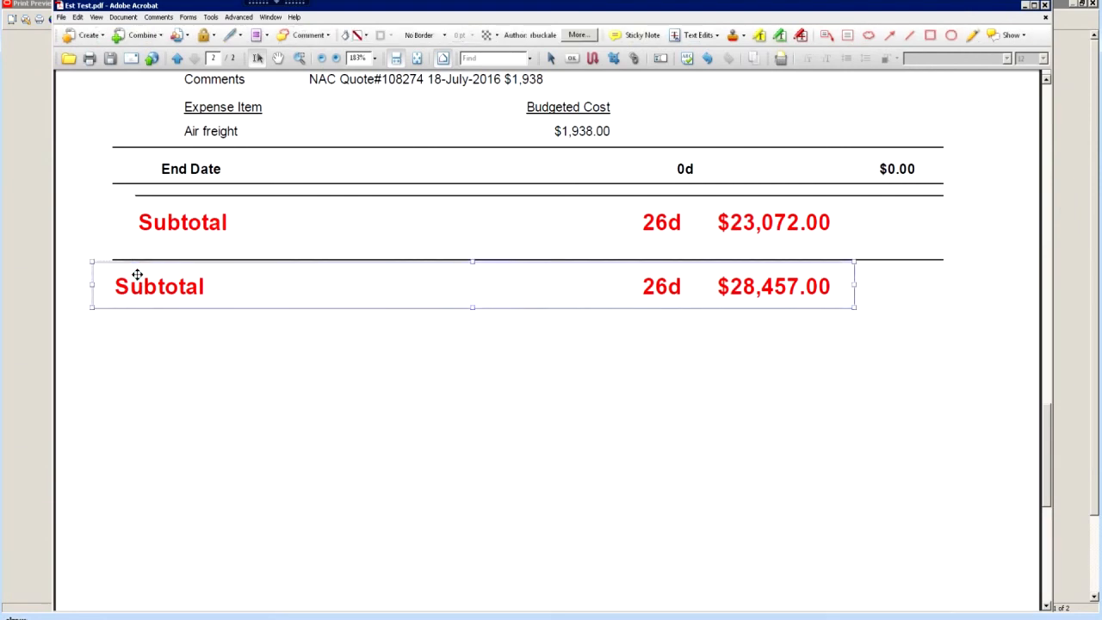
drag(305, 278, 310, 288)
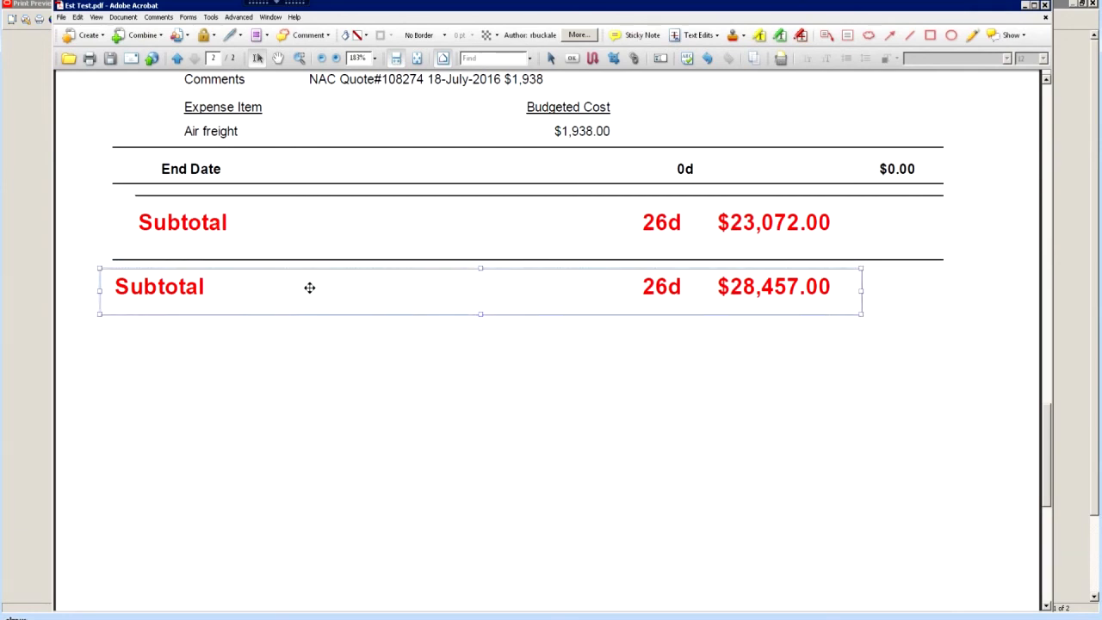
right_click(310, 291)
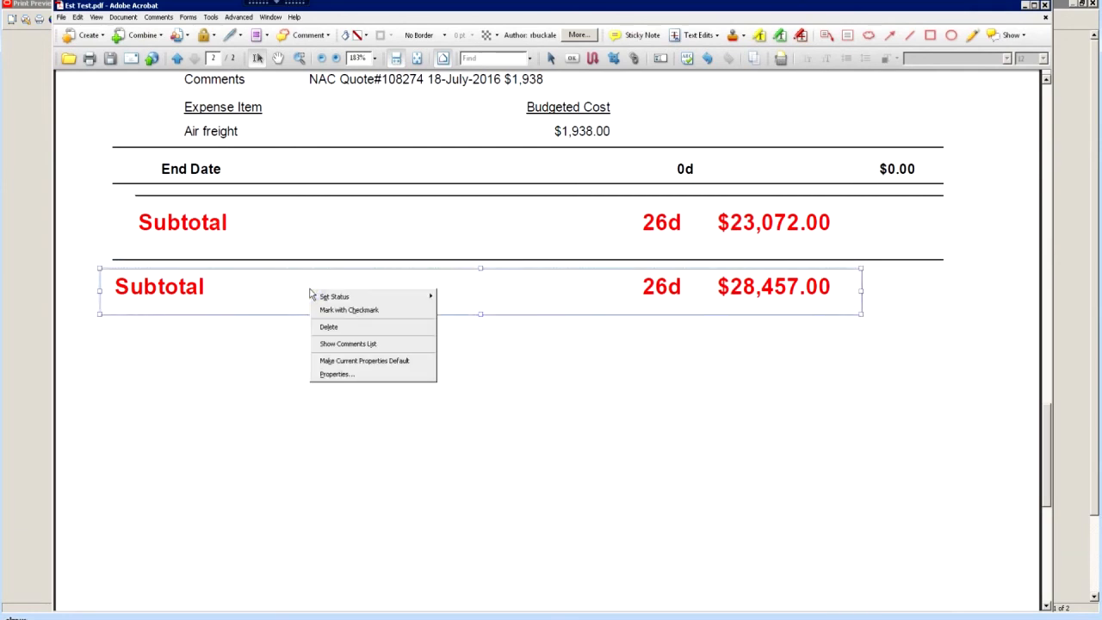
click(328, 375)
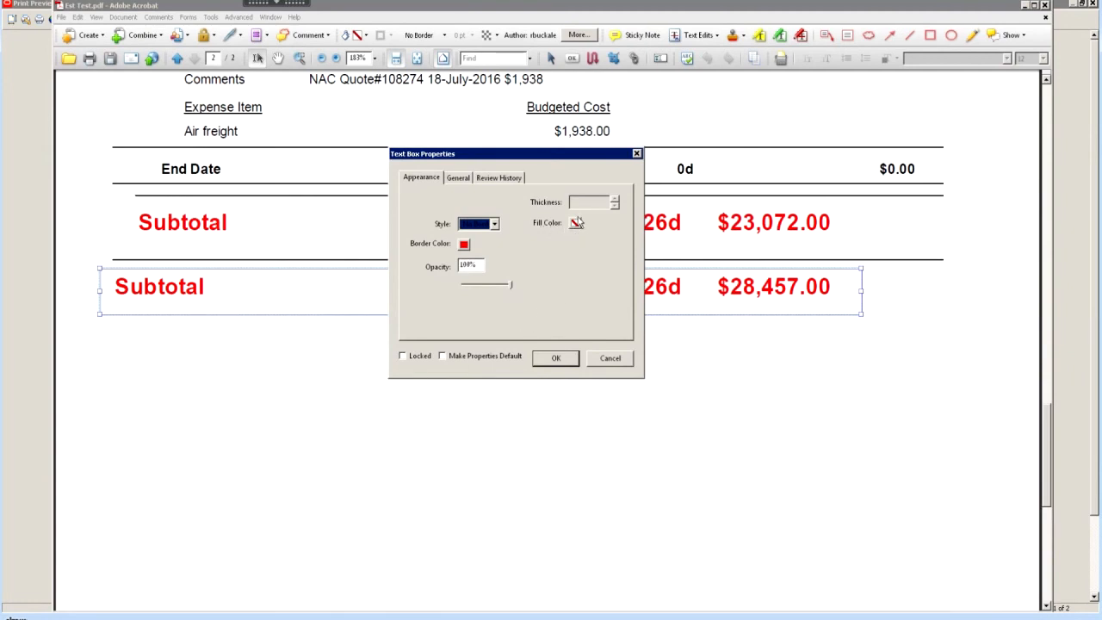
click(576, 223)
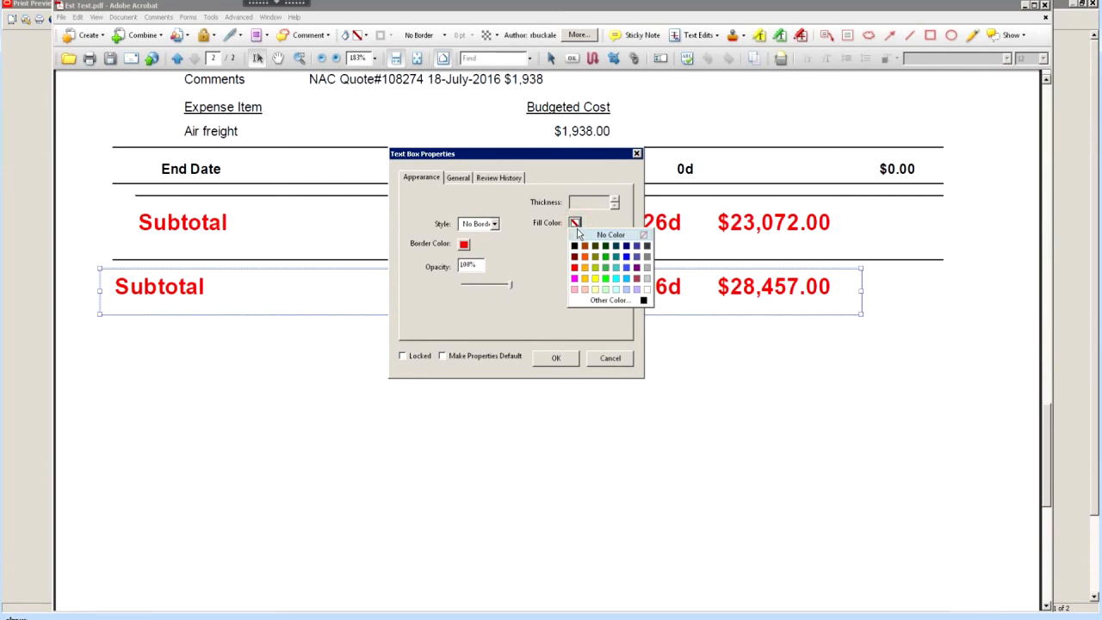
click(647, 290)
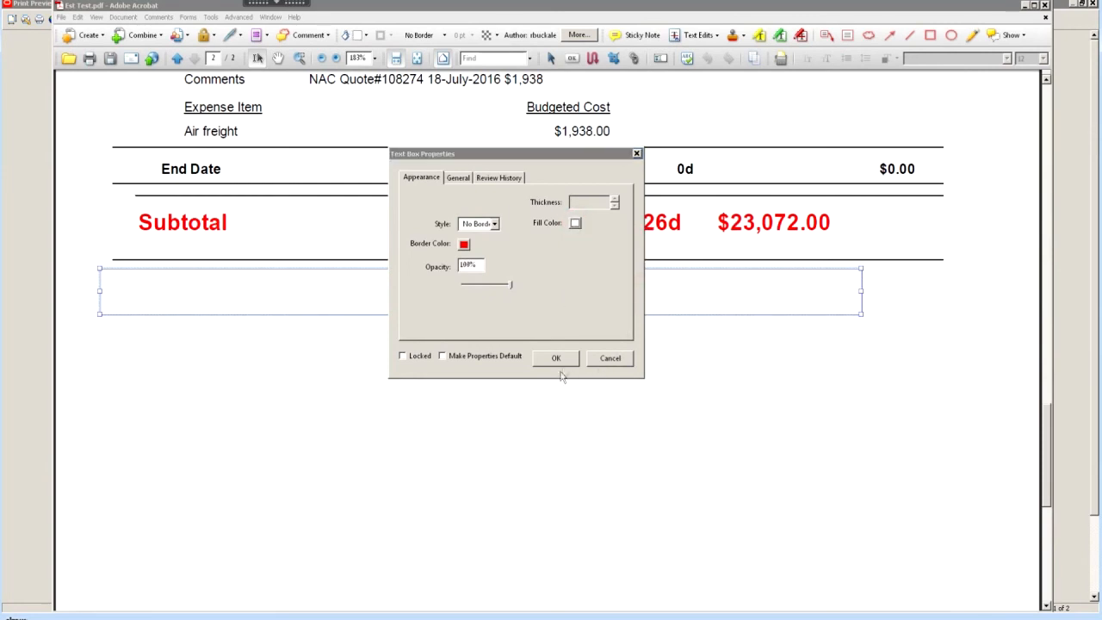
click(561, 359)
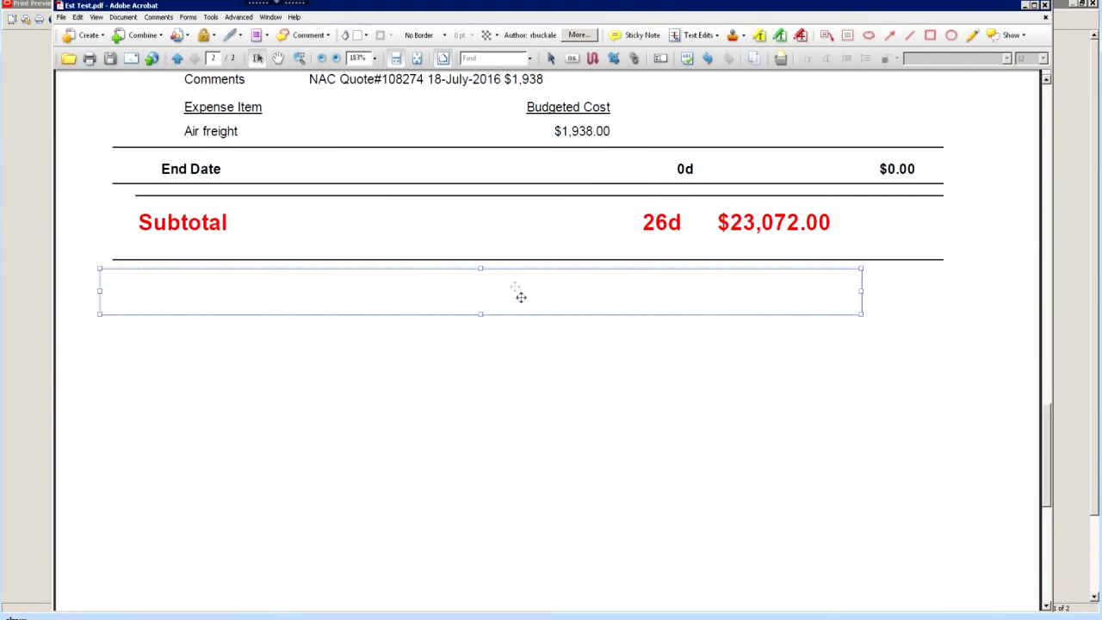
click(450, 367)
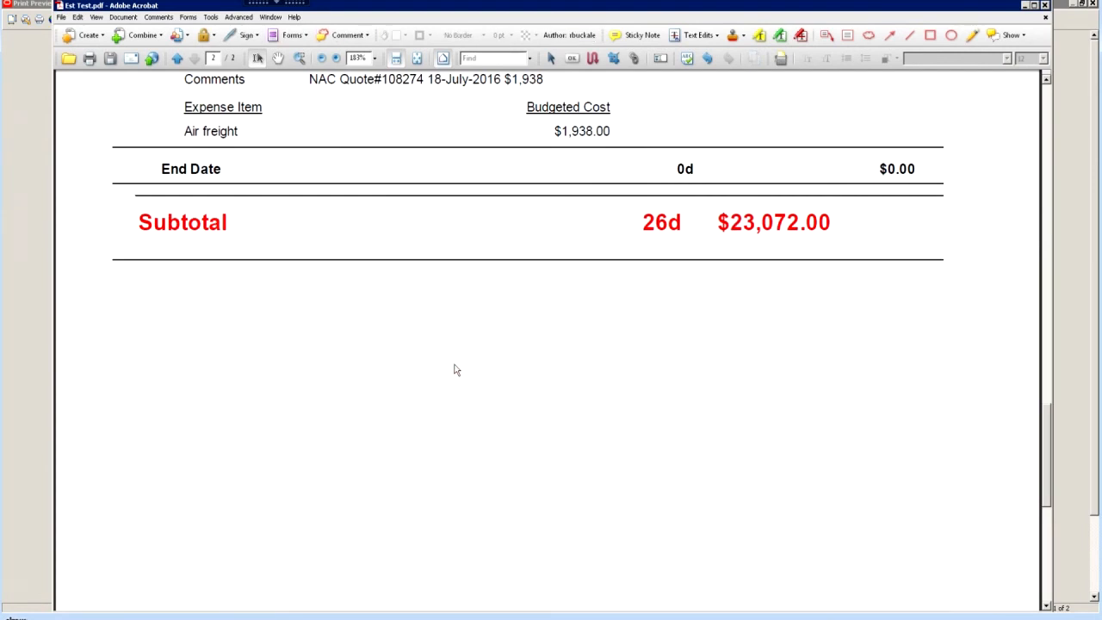
Zoom the PDF out to 100% and check the subtotals and layout of both pages
click(319, 58)
click(320, 58)
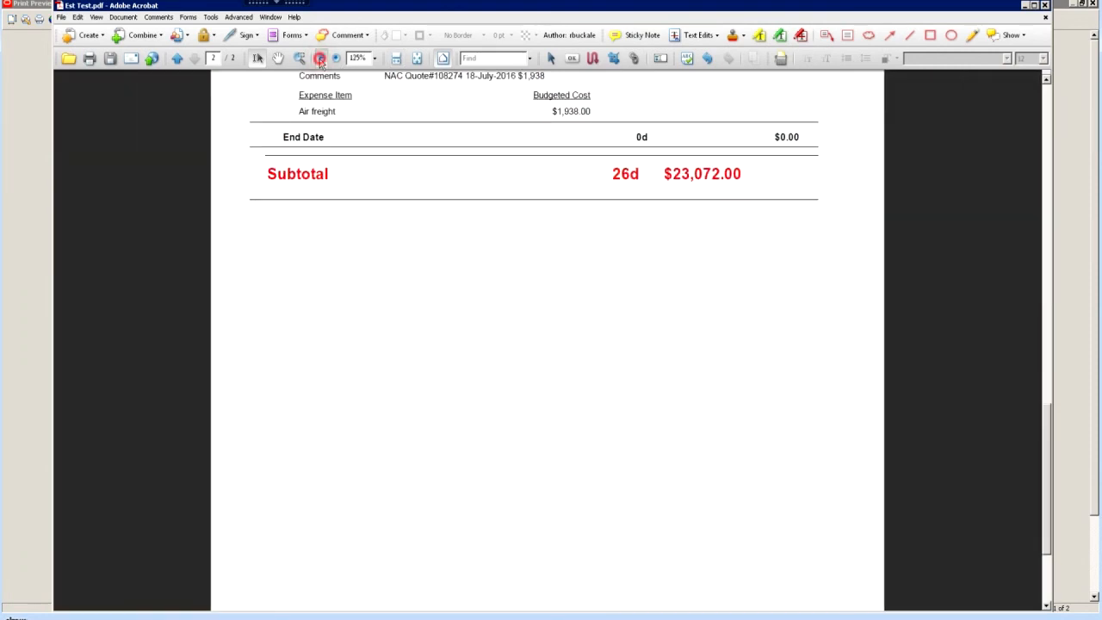
click(319, 58)
scroll(539, 364, up, 5)
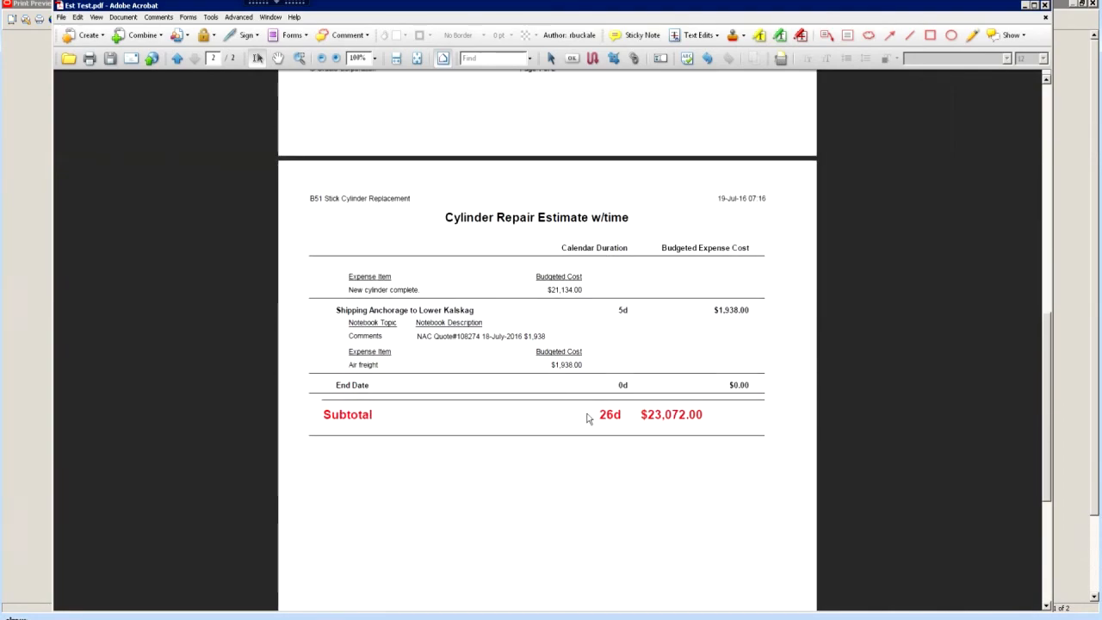
scroll(586, 414, up, 3)
scroll(586, 413, up, 10)
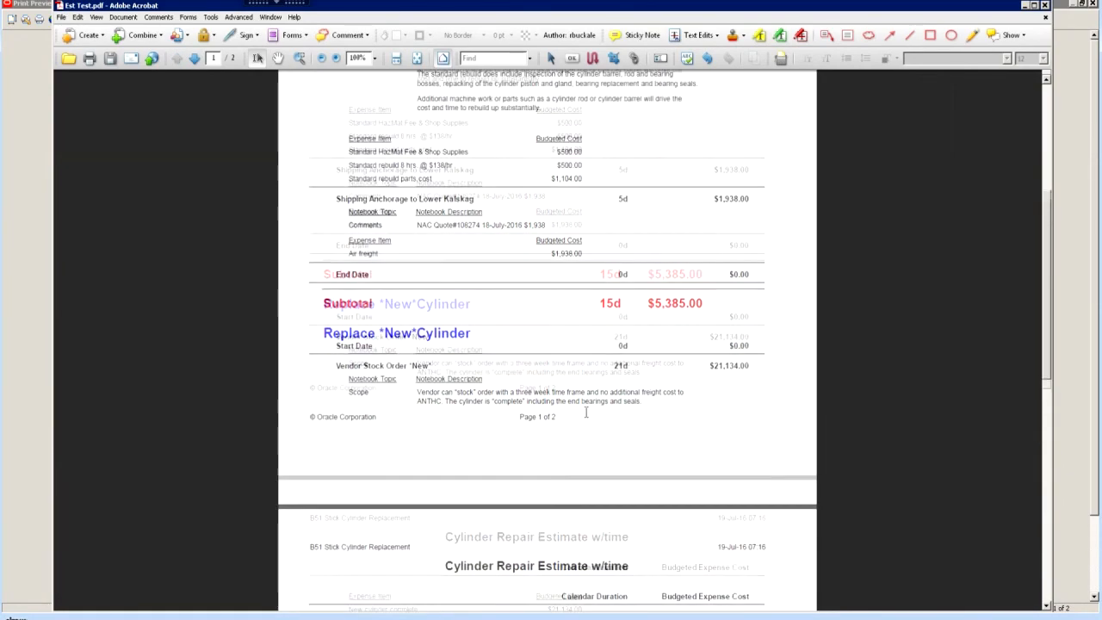
scroll(587, 416, up, 1)
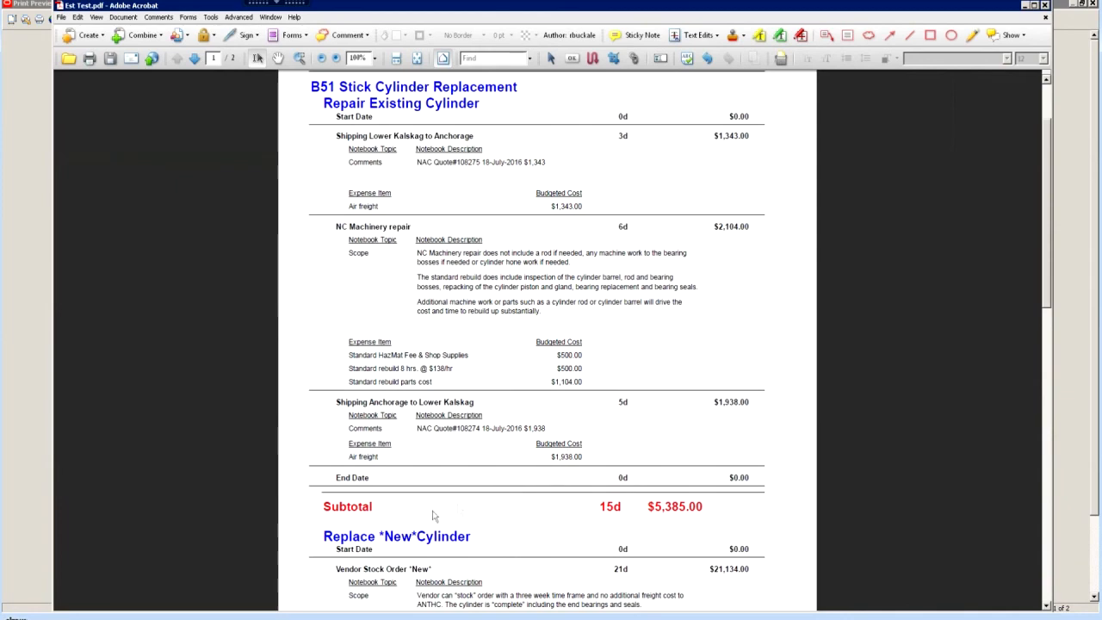
scroll(586, 505, down, 15)
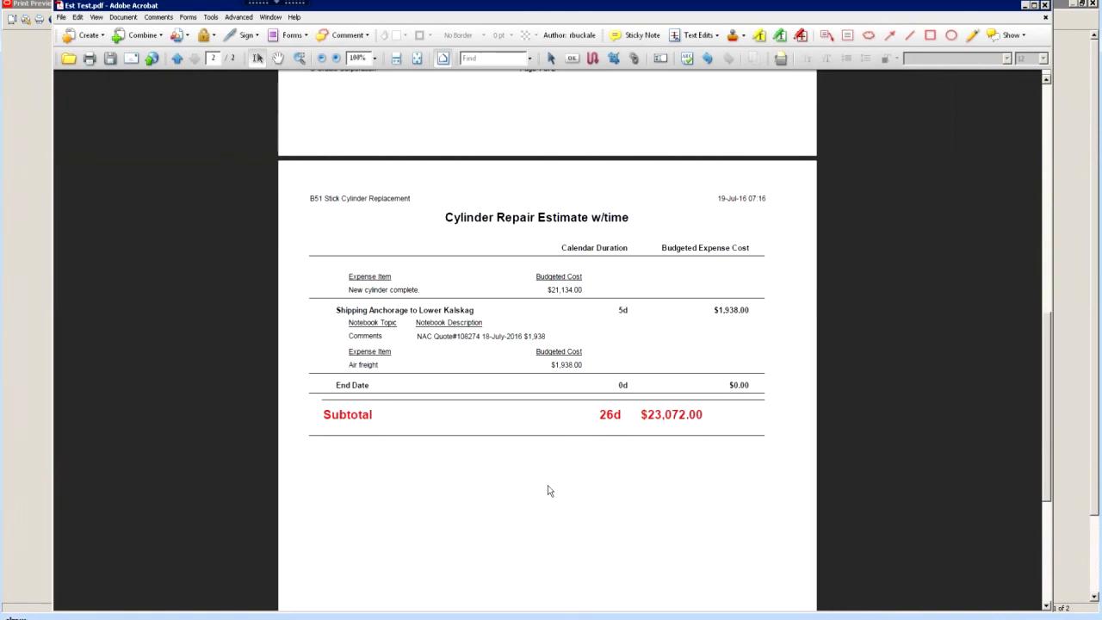
scroll(549, 491, up, 18)
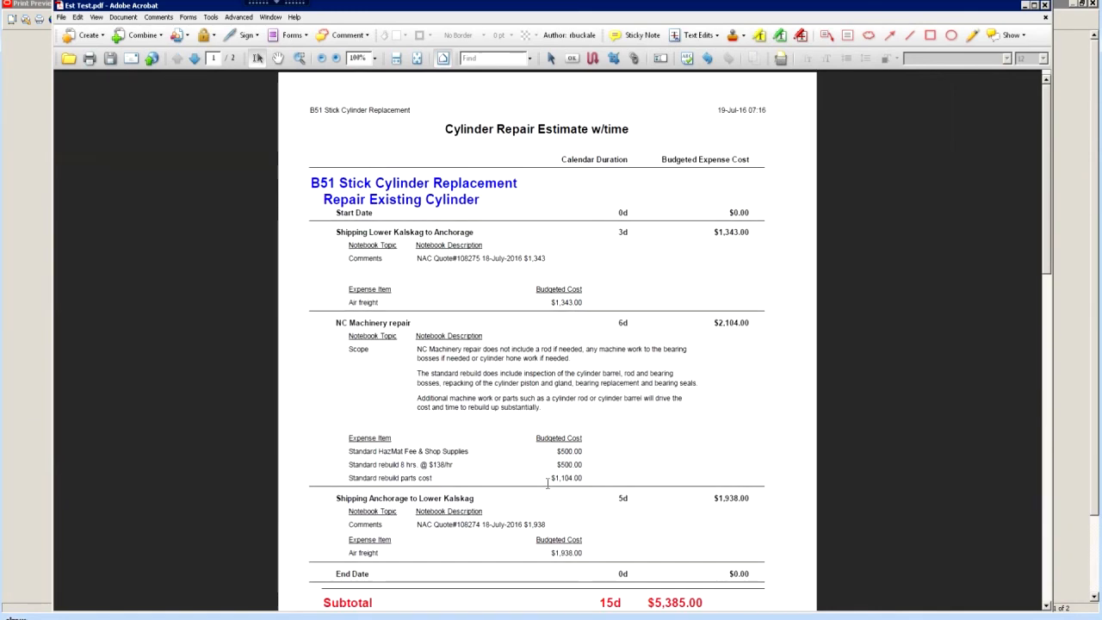
Save and close the edited Est Test.pdf, and exit the print preview back to the Reports list in Primavera P6
click(110, 60)
click(1044, 5)
click(551, 331)
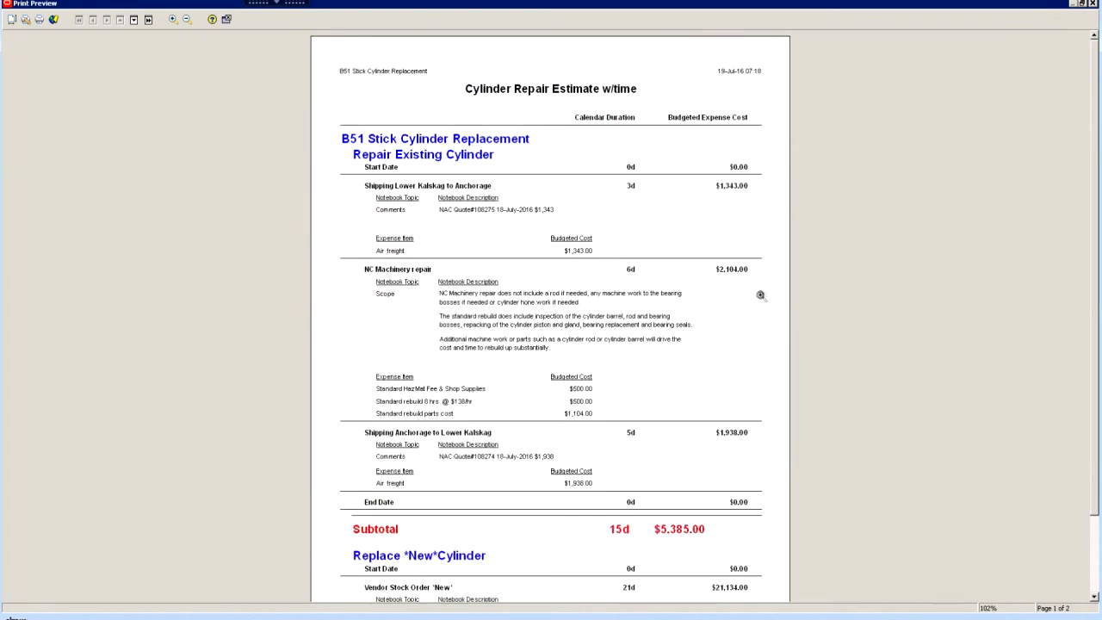
click(1094, 6)
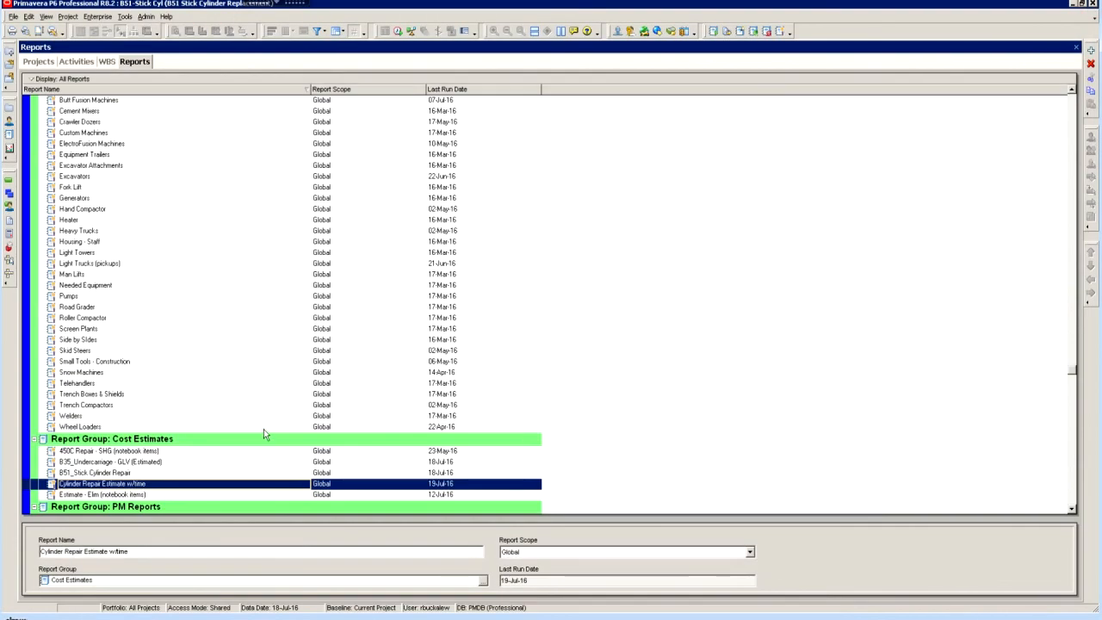